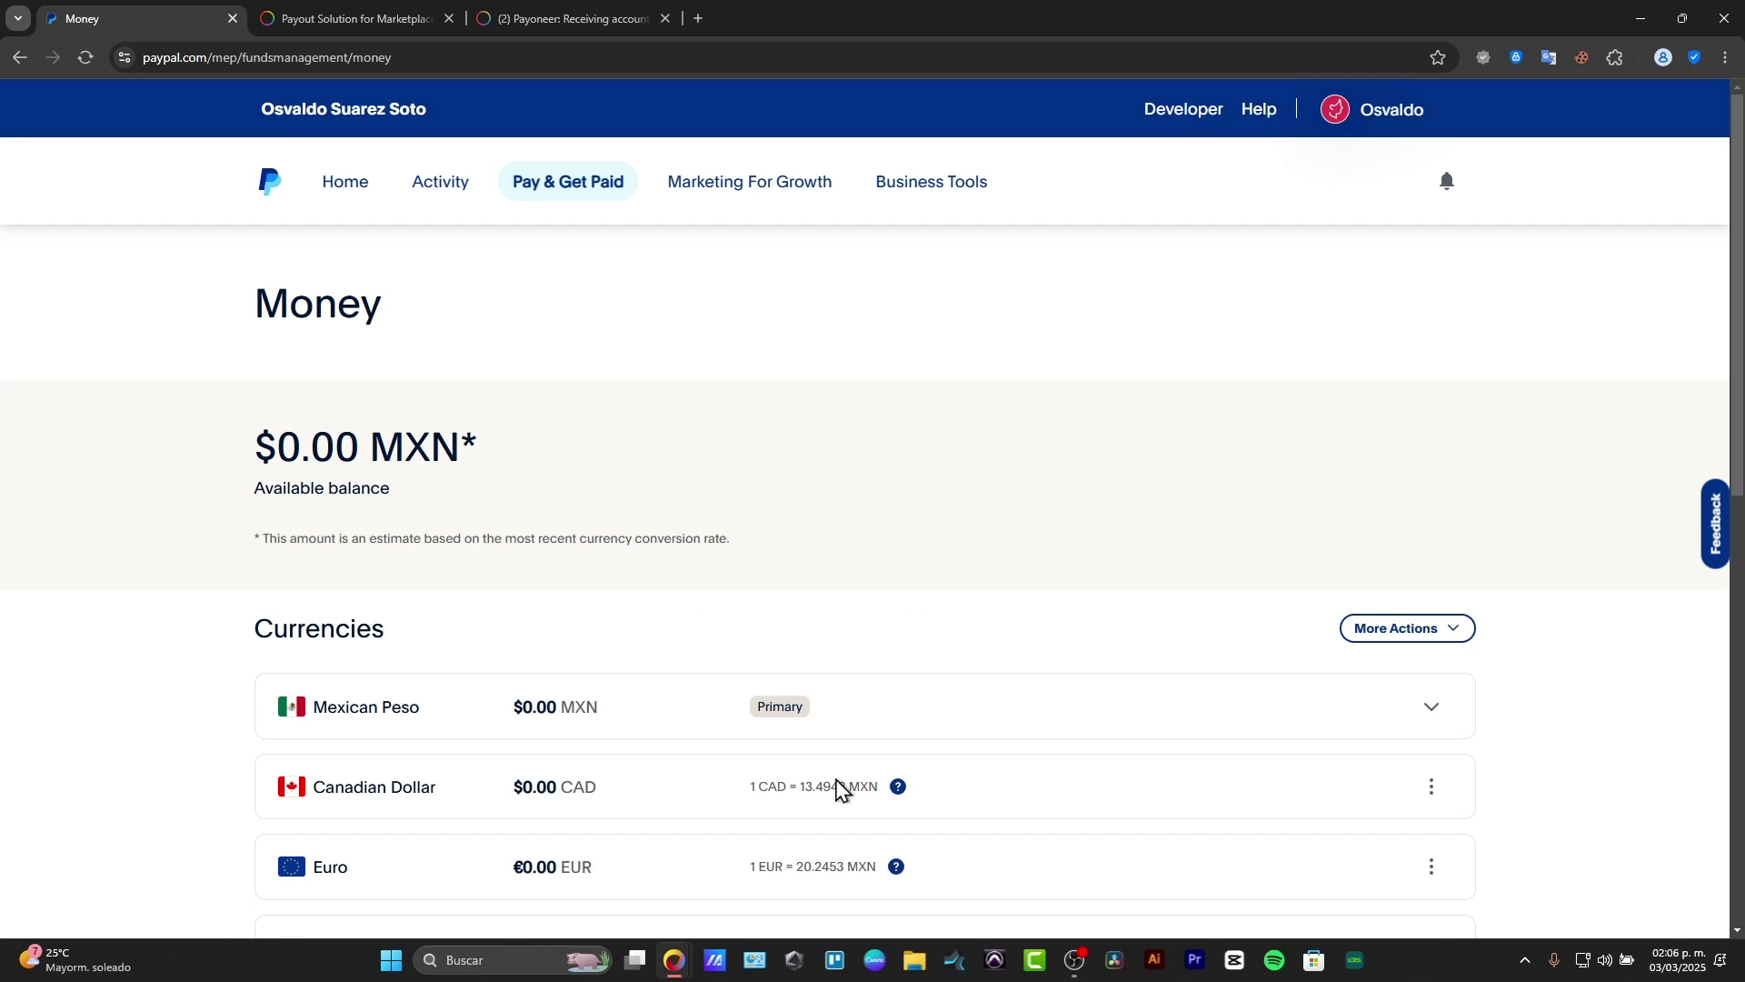
# Step: Go back from the Money balance page to the Home dashboard
pyautogui.click(360, 178)
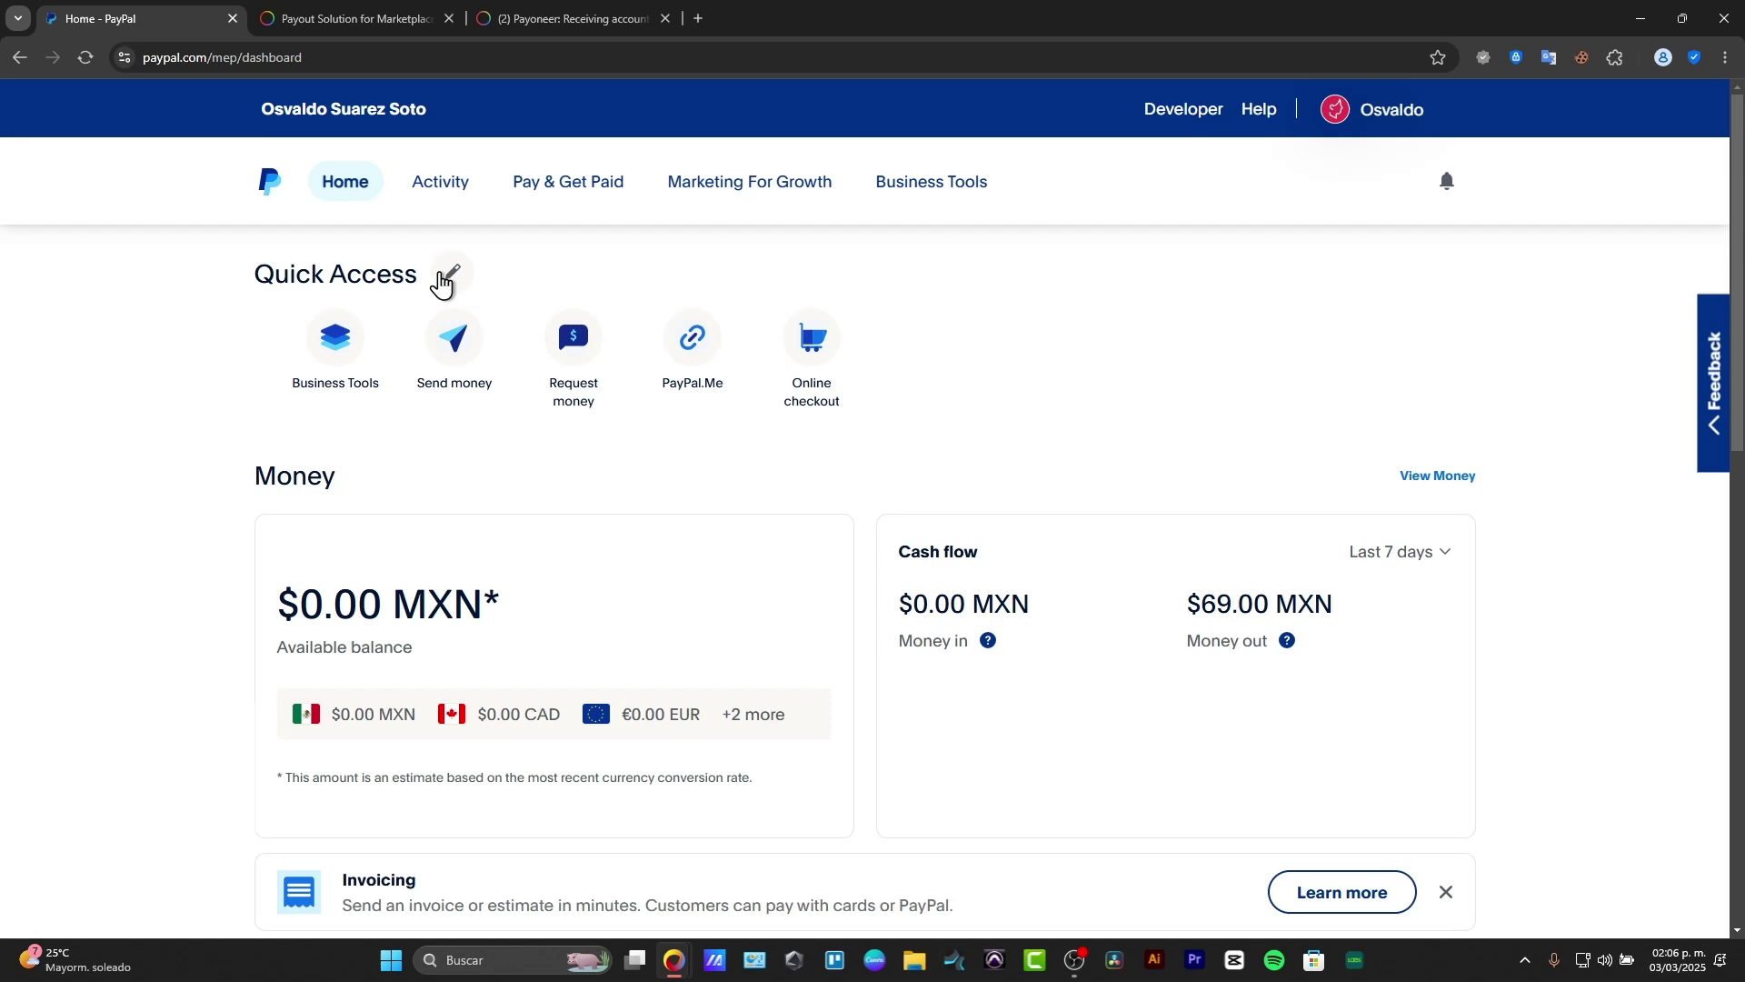
# Step: Switch on the Invoicing shortcut in the Quick Access editor and save the change
pyautogui.click(449, 282)
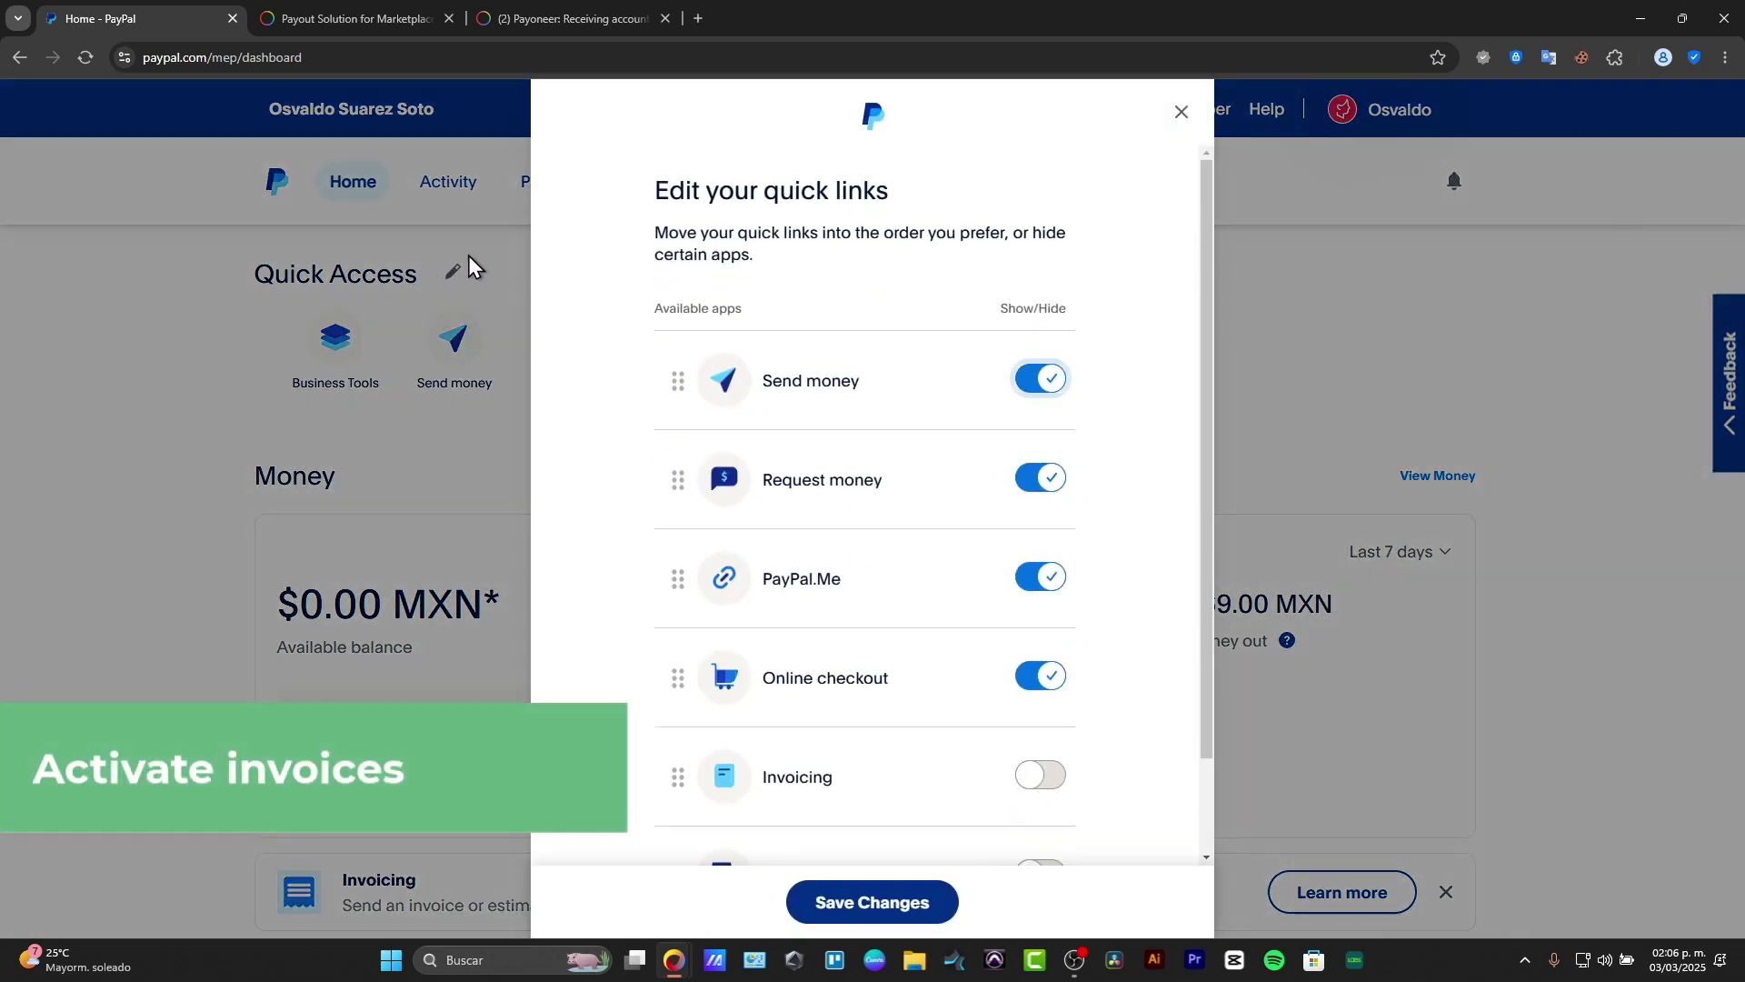
pyautogui.scroll(-2, 965, 564)
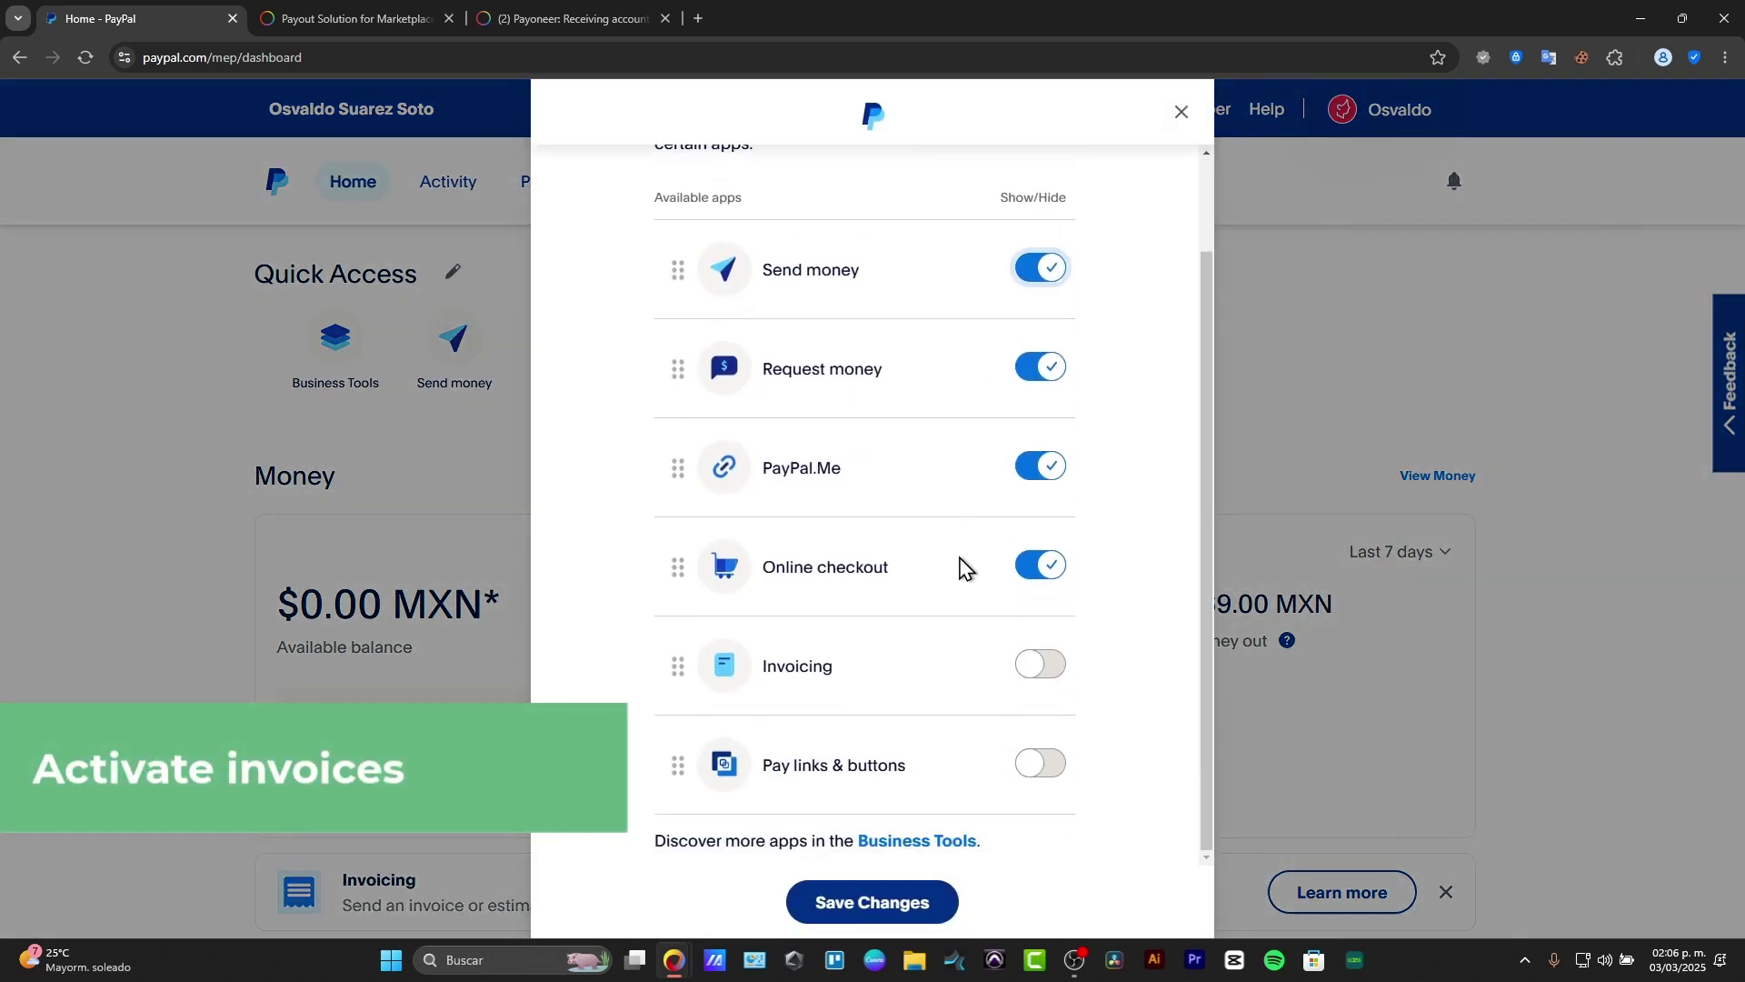
pyautogui.scroll(2, 1013, 501)
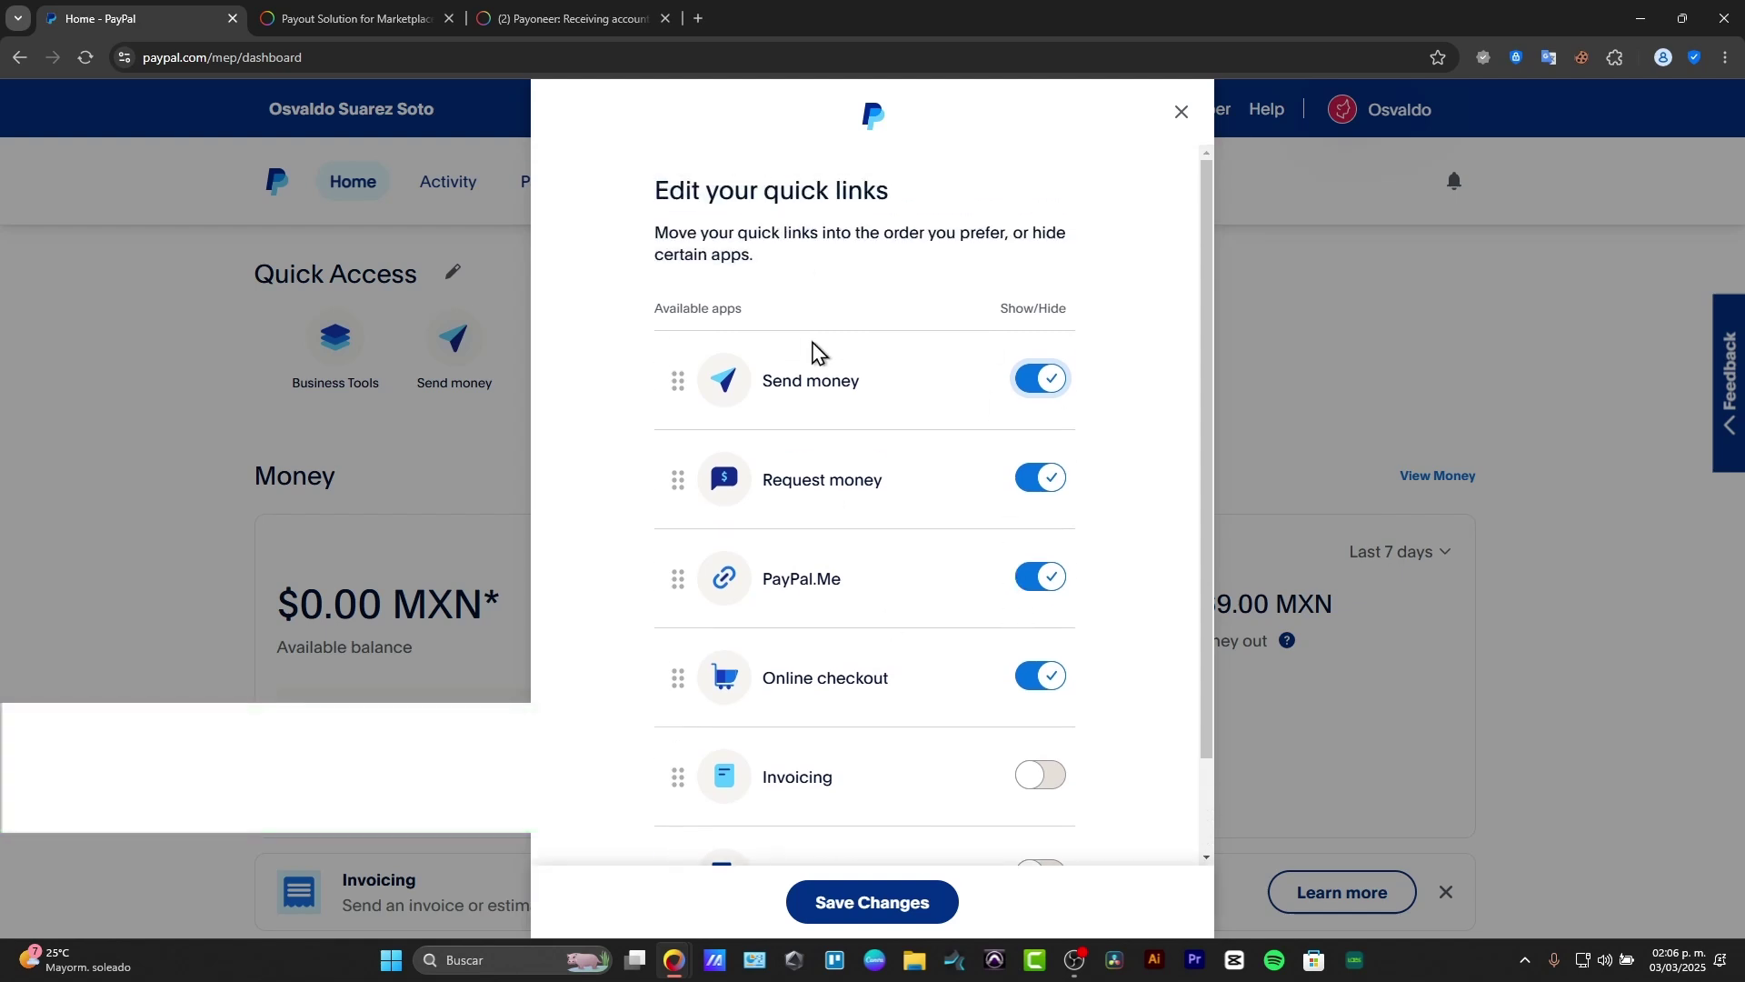
pyautogui.scroll(-2, 817, 350)
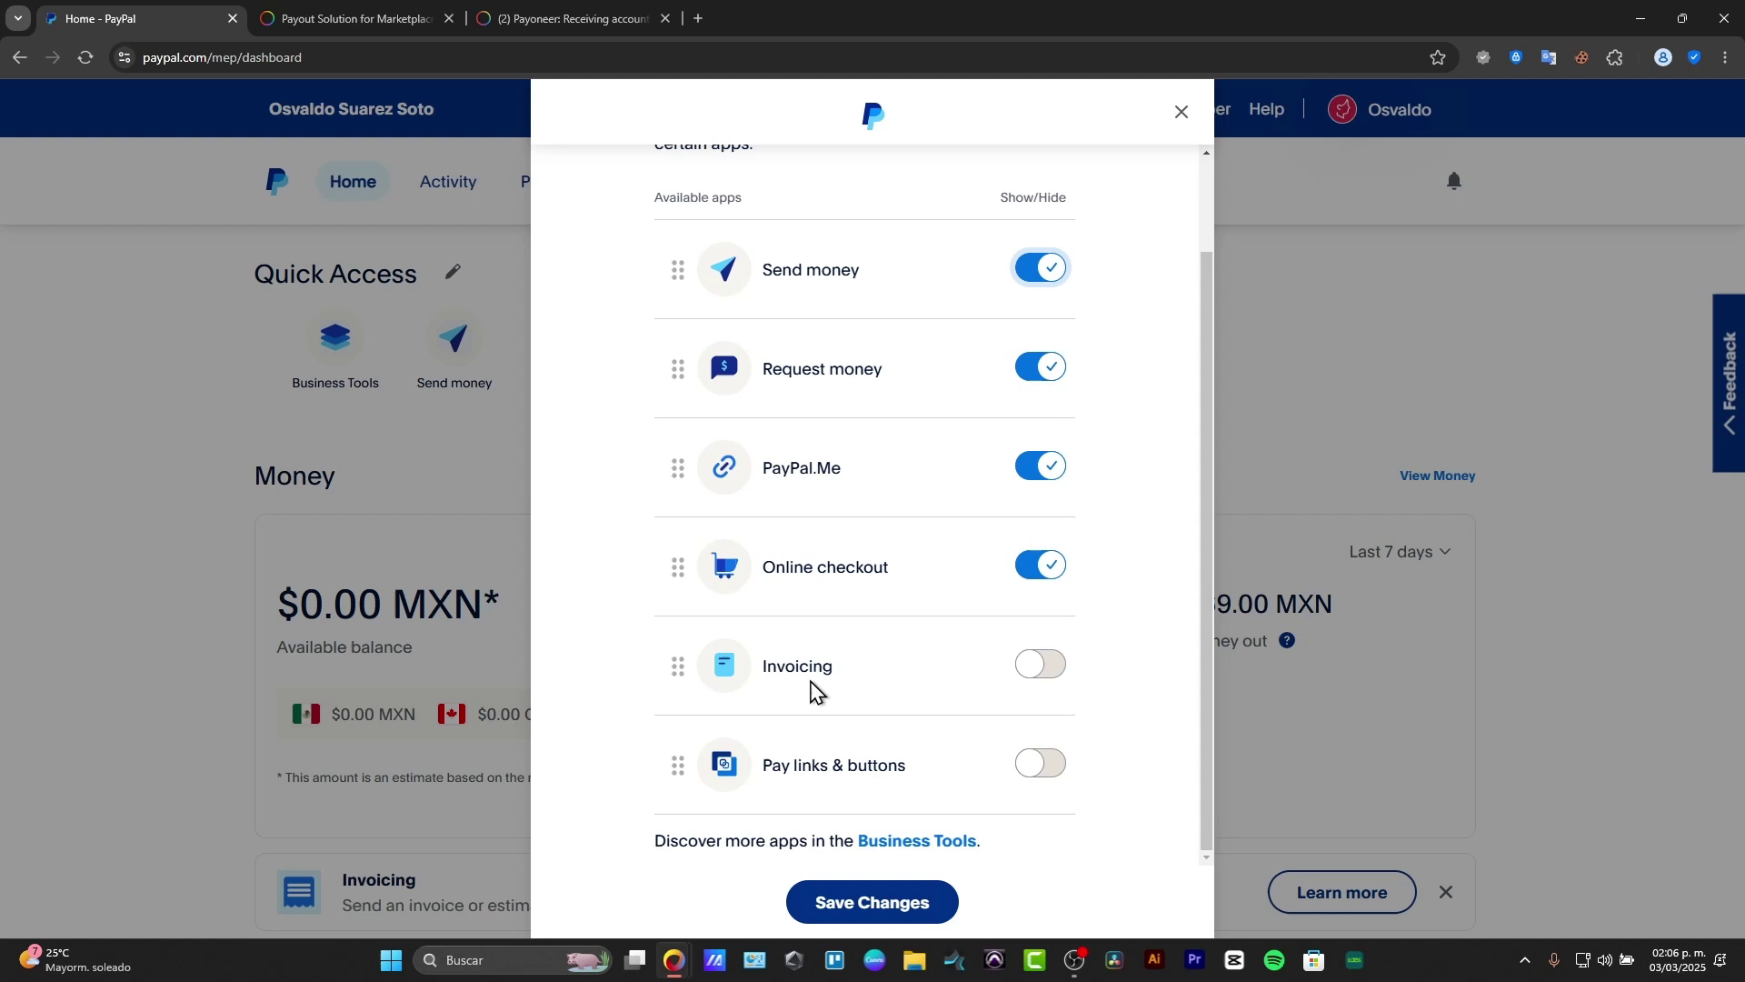
pyautogui.click(1064, 673)
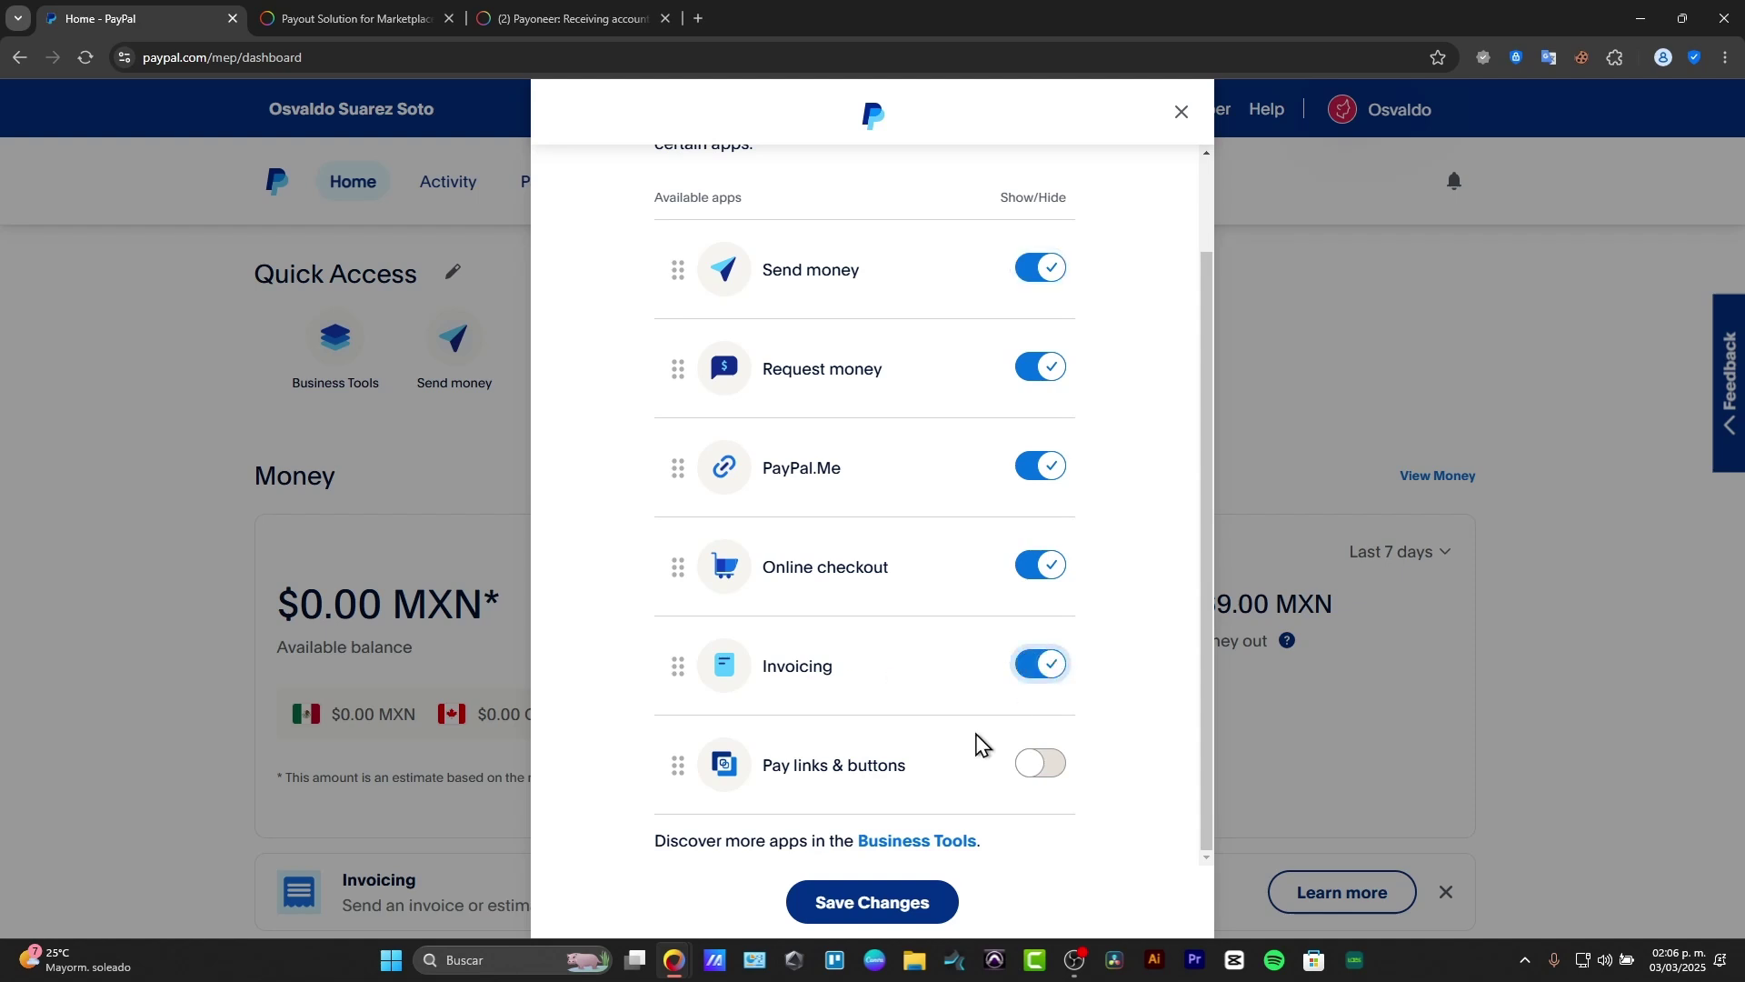
pyautogui.click(942, 898)
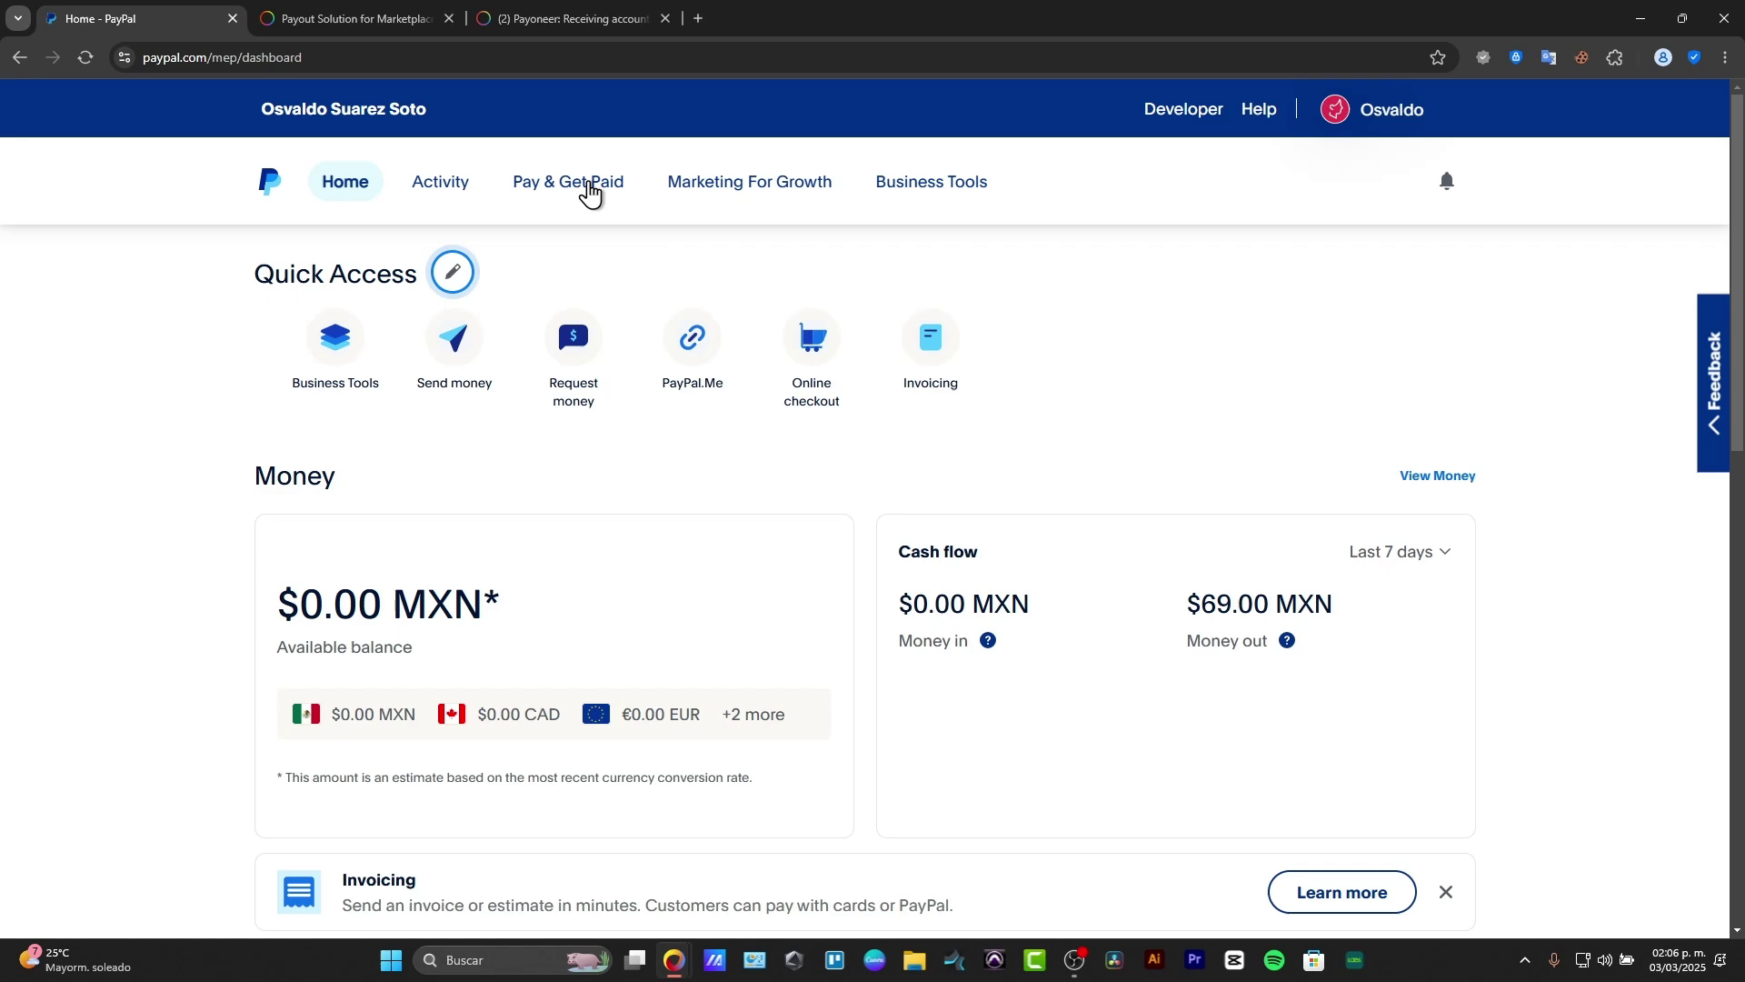
pyautogui.scroll(-3, 837, 532)
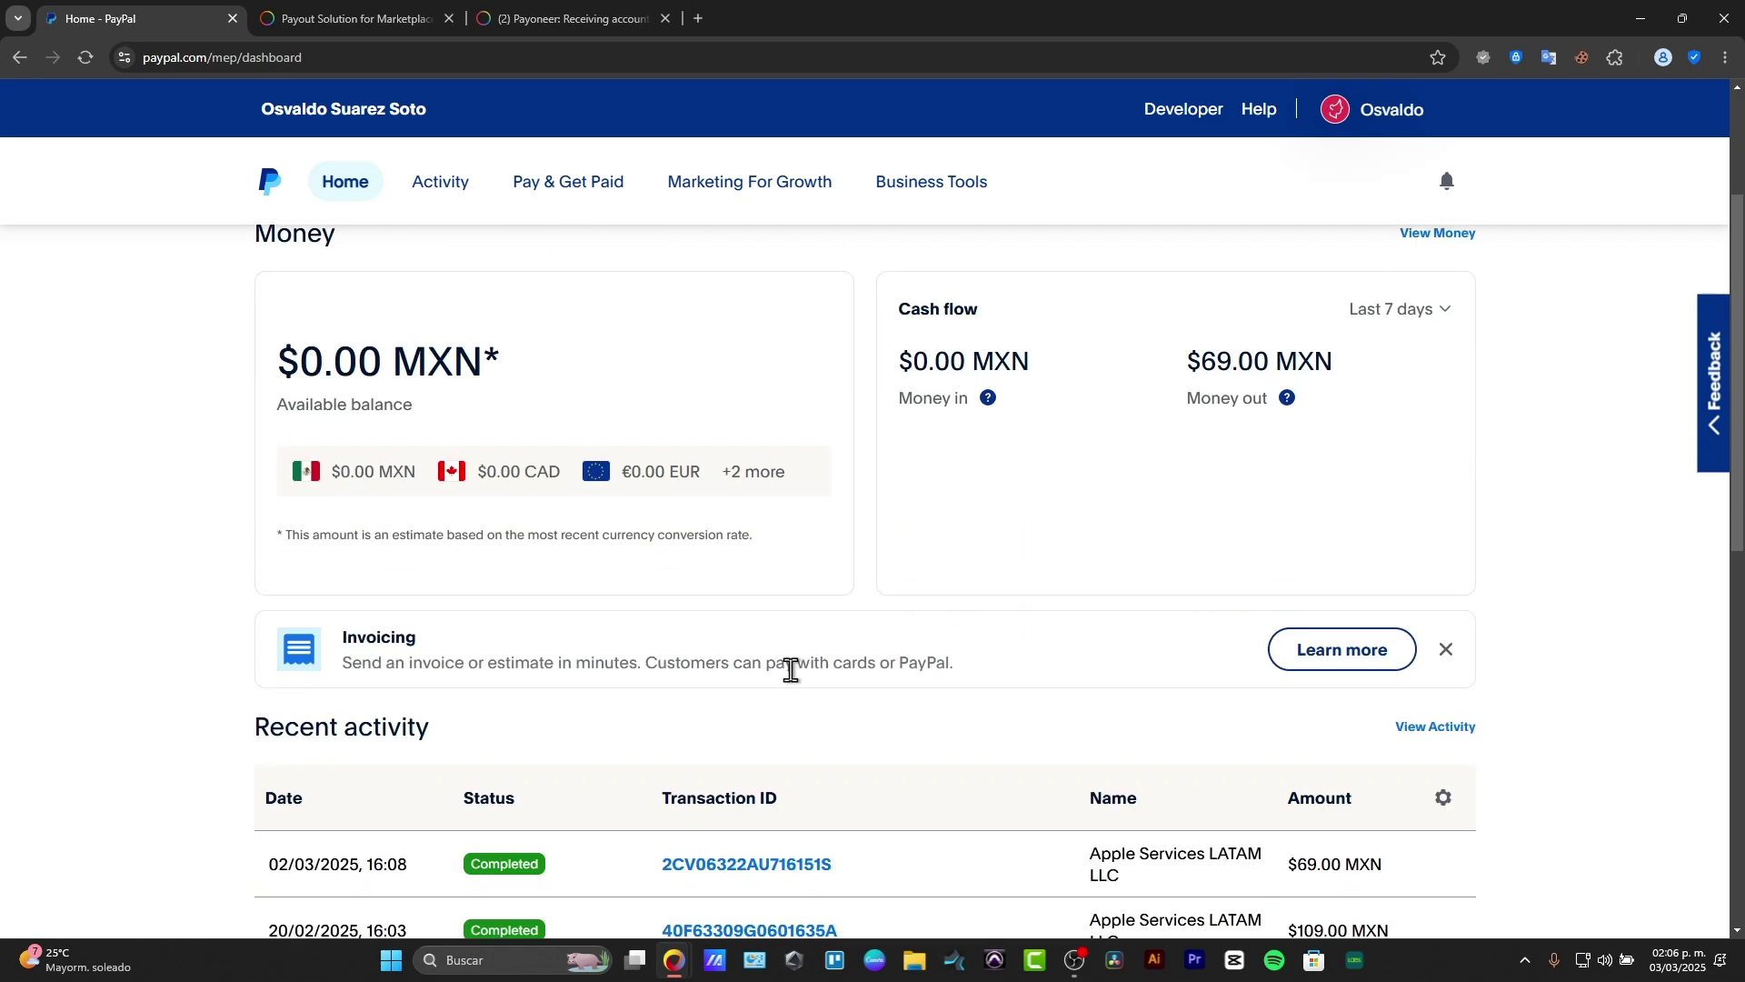
pyautogui.moveTo(356, 641); pyautogui.dragTo(466, 648)
pyautogui.scroll(3, 816, 659)
# Step: Go to the Invoicing page and list the Create New options
pyautogui.click(936, 346)
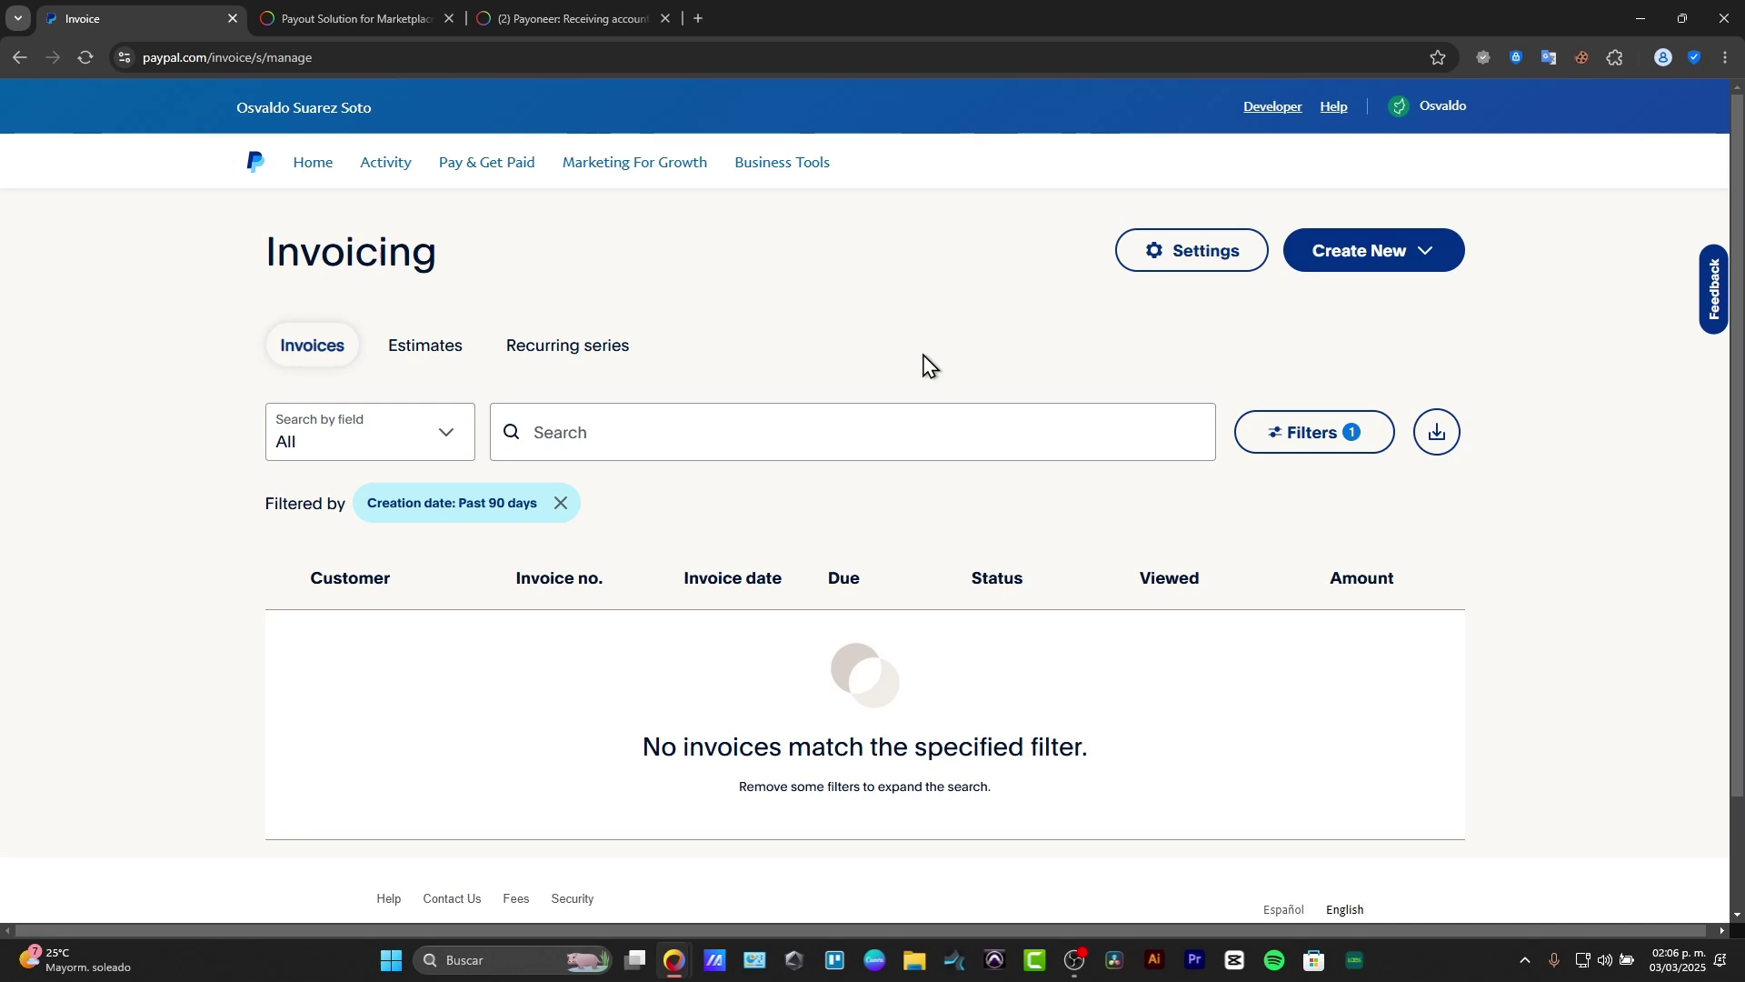
pyautogui.click(1363, 250)
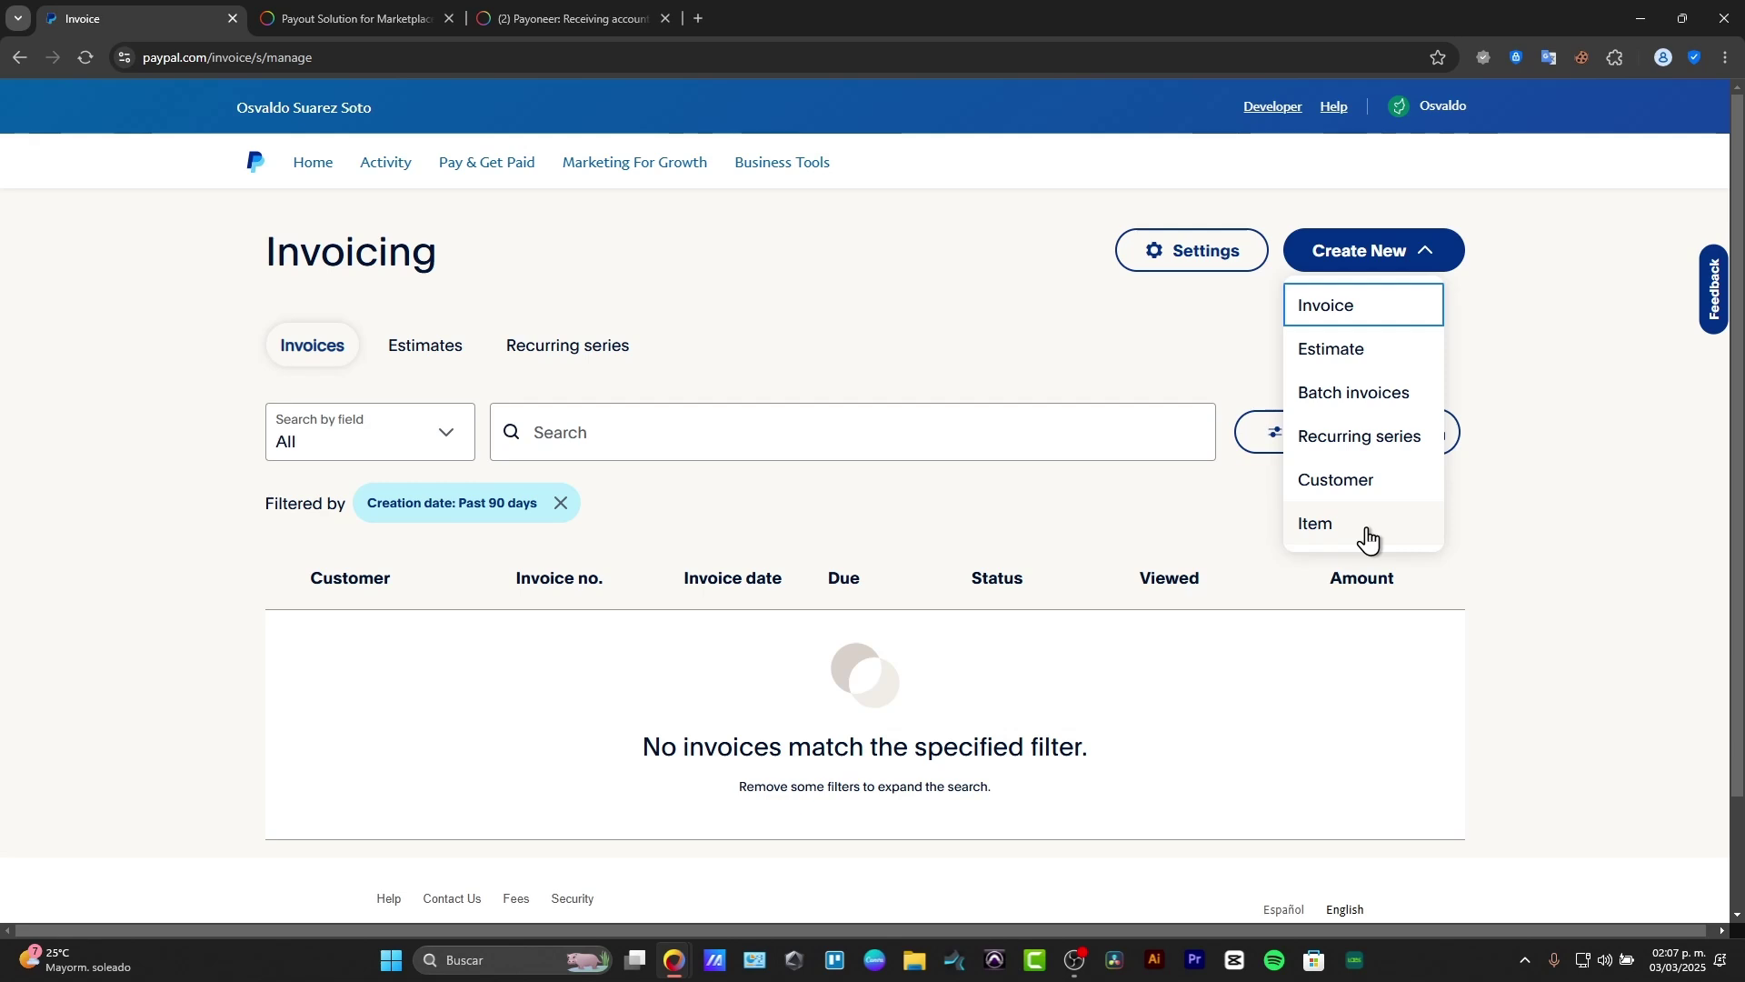
# Step: Create a new invoice (#891), switch its currency from MXN to USD, and start adding a business logo
pyautogui.click(1384, 322)
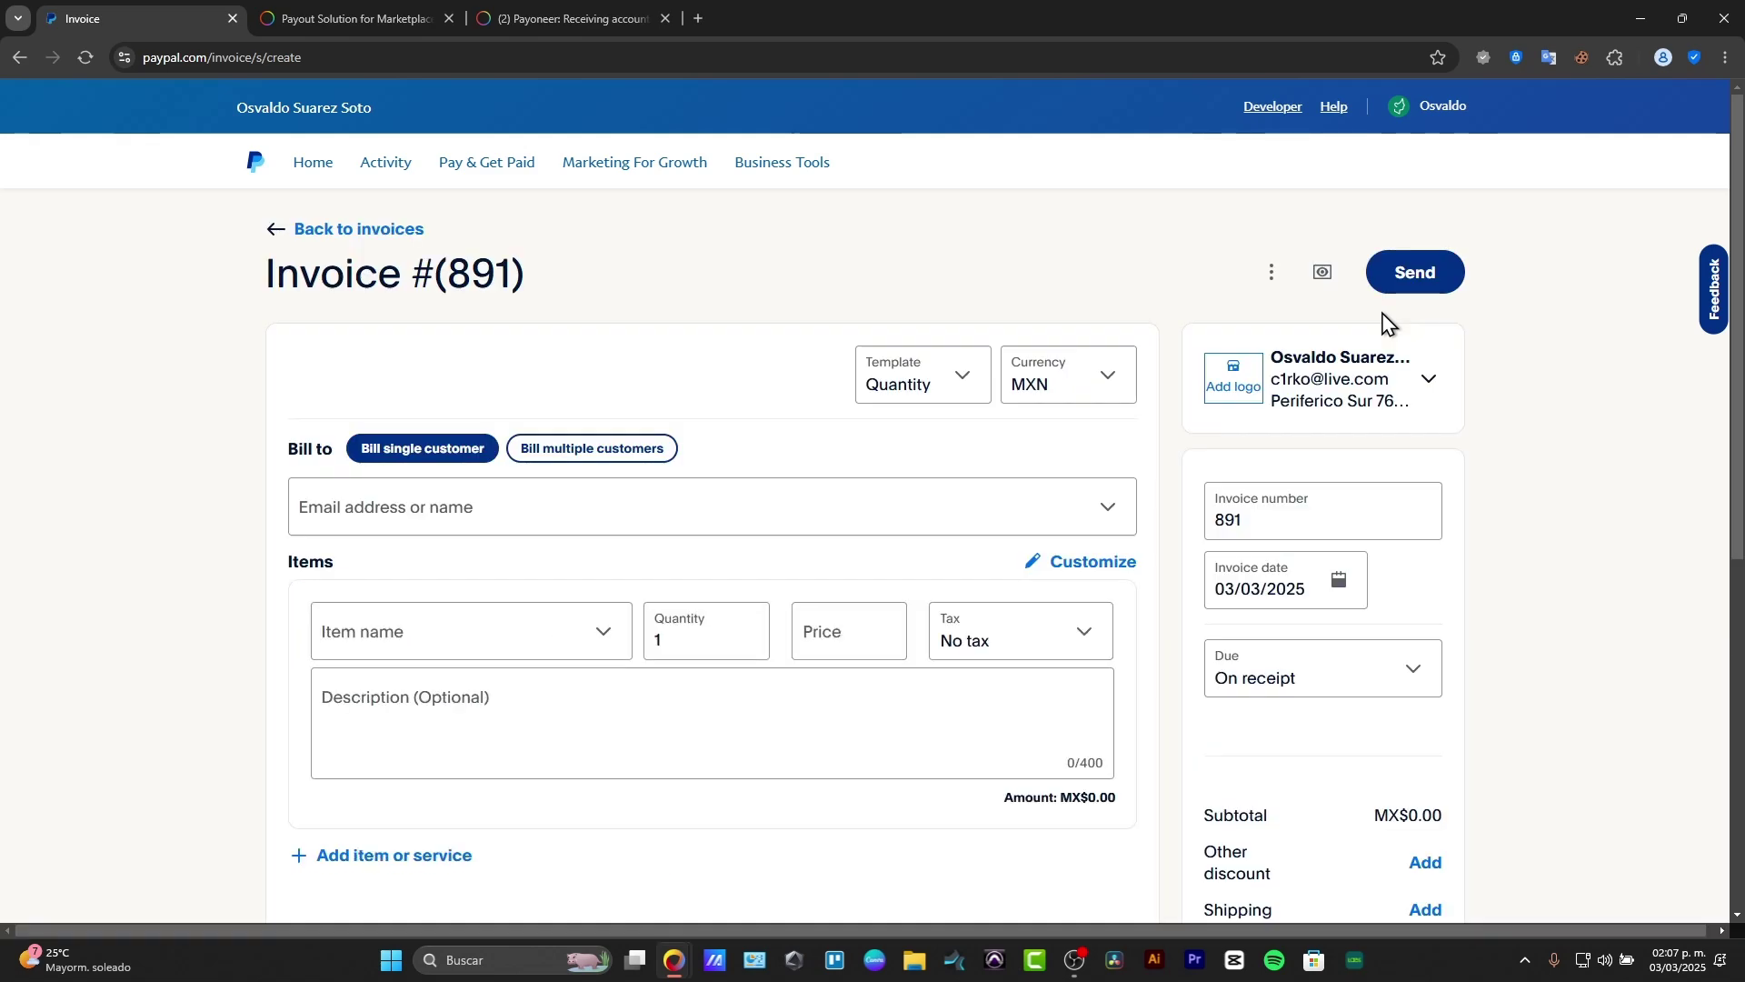
pyautogui.scroll(-2, 993, 509)
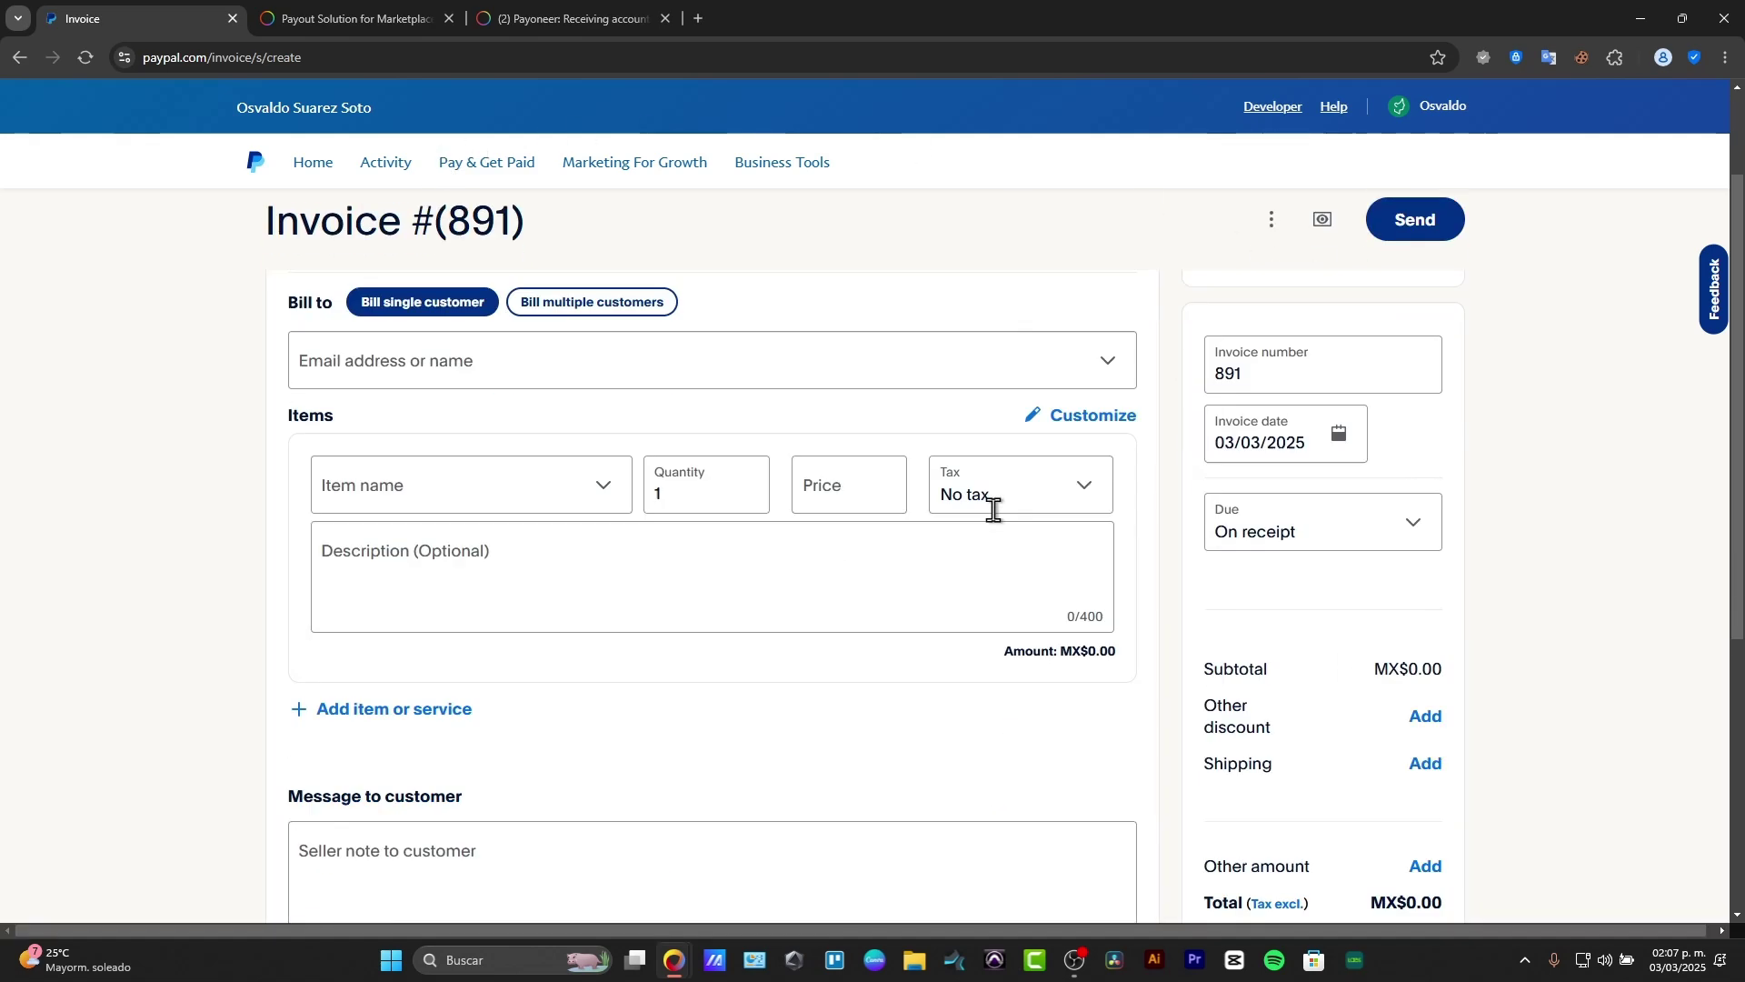
pyautogui.scroll(-5, 993, 509)
pyautogui.scroll(7, 997, 518)
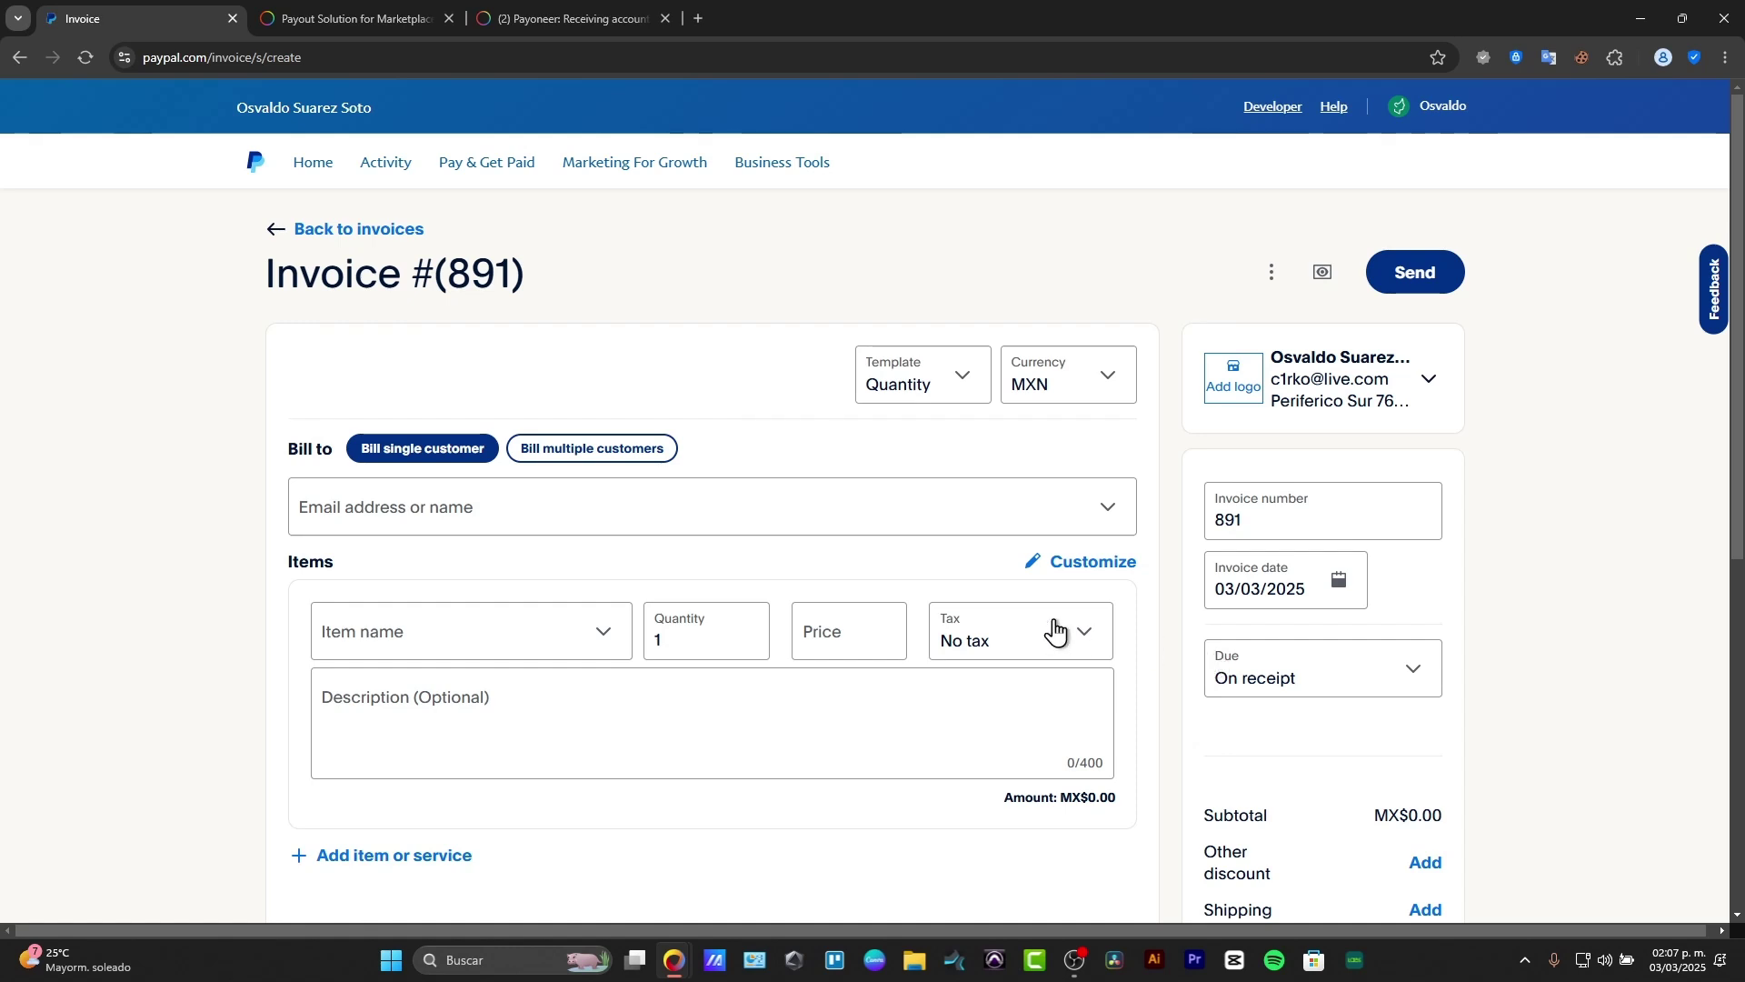
pyautogui.click(945, 382)
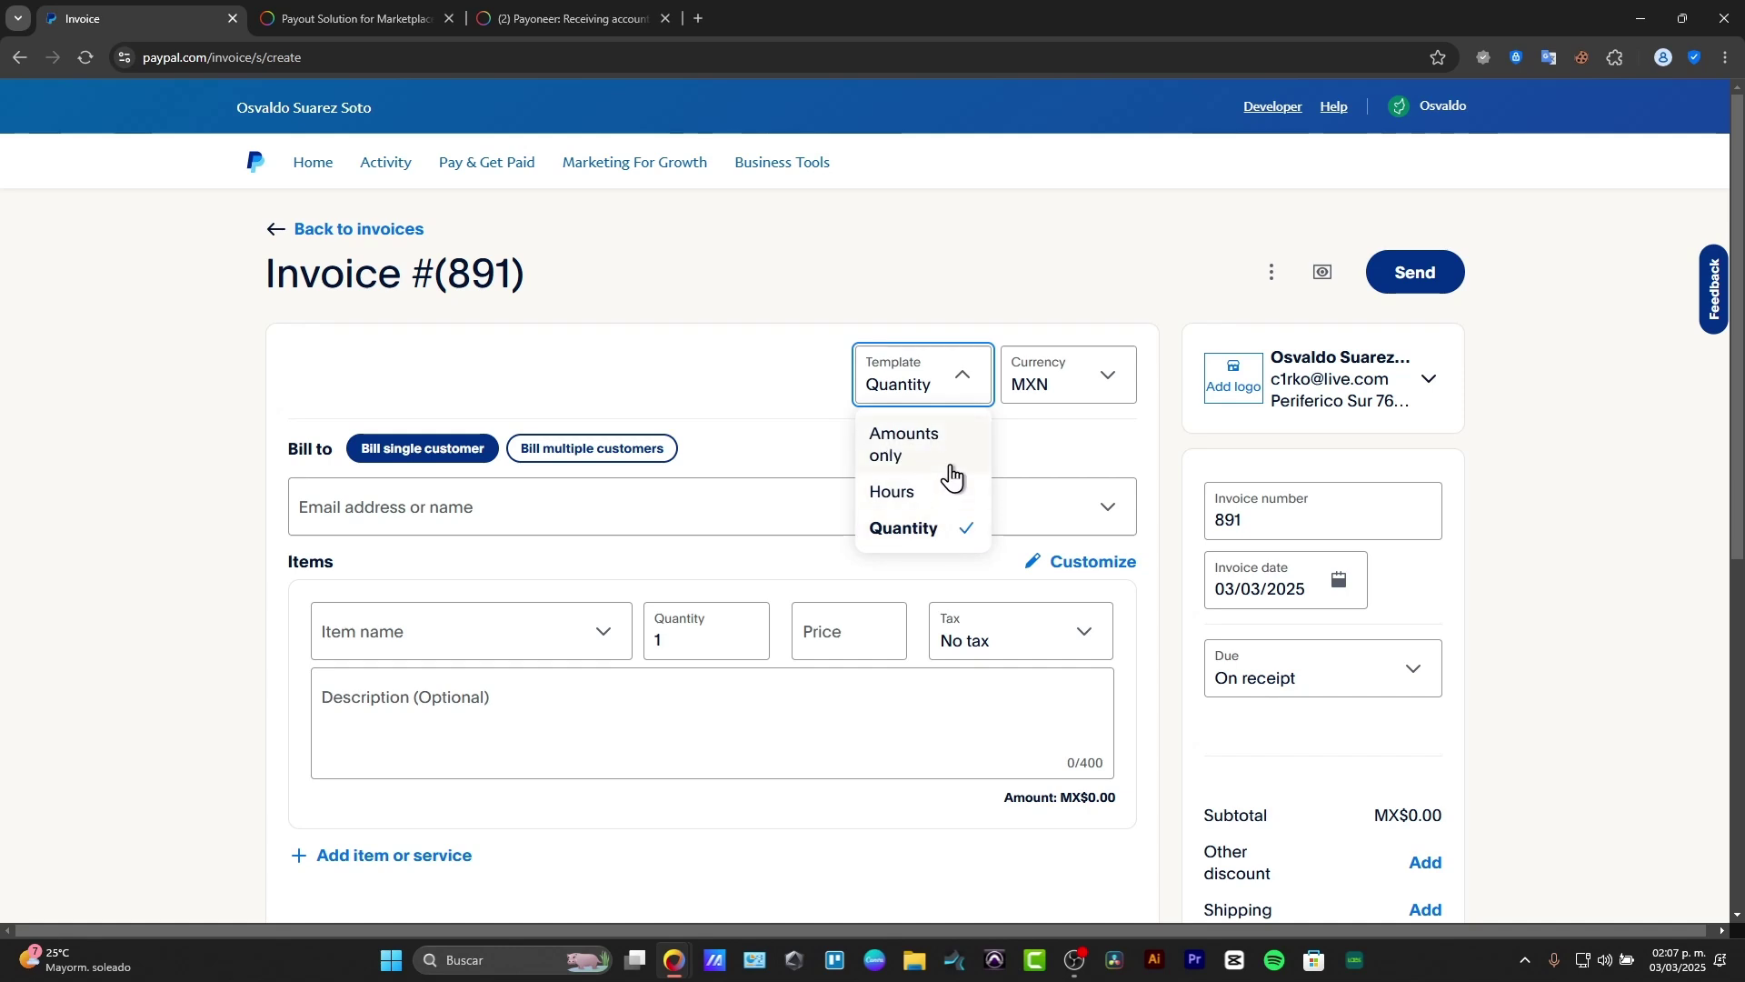
pyautogui.click(1054, 393)
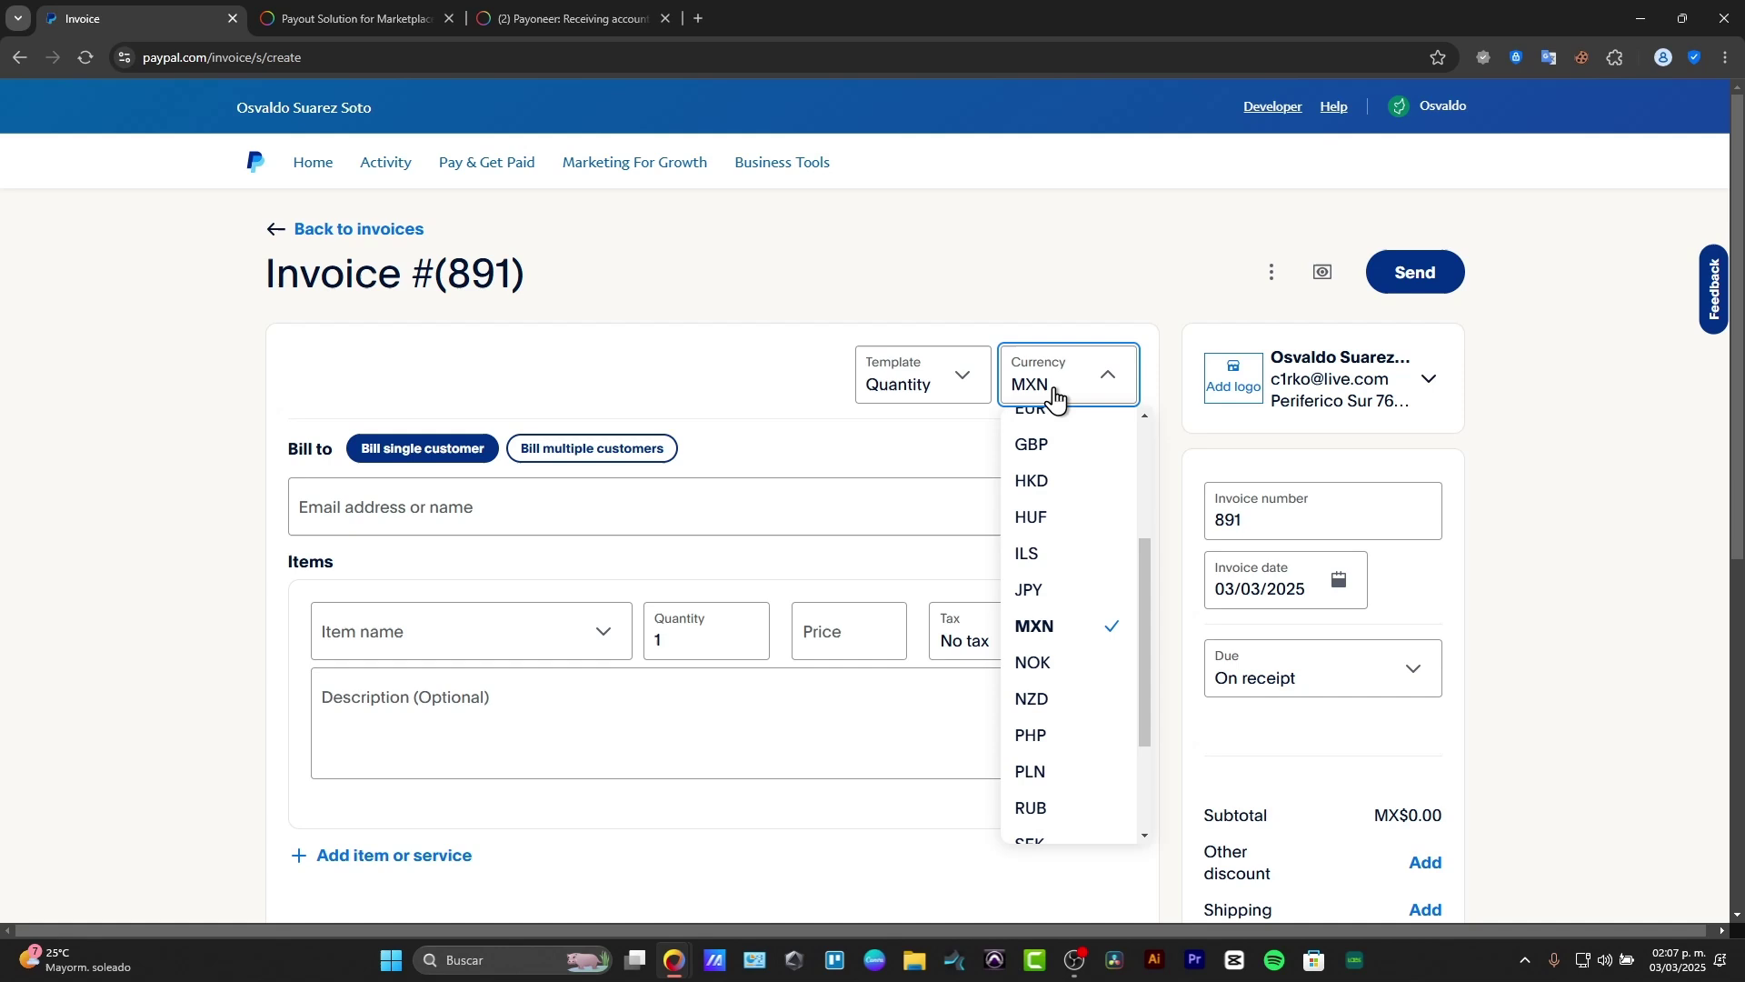
pyautogui.scroll(-2, 1105, 709)
pyautogui.click(1056, 814)
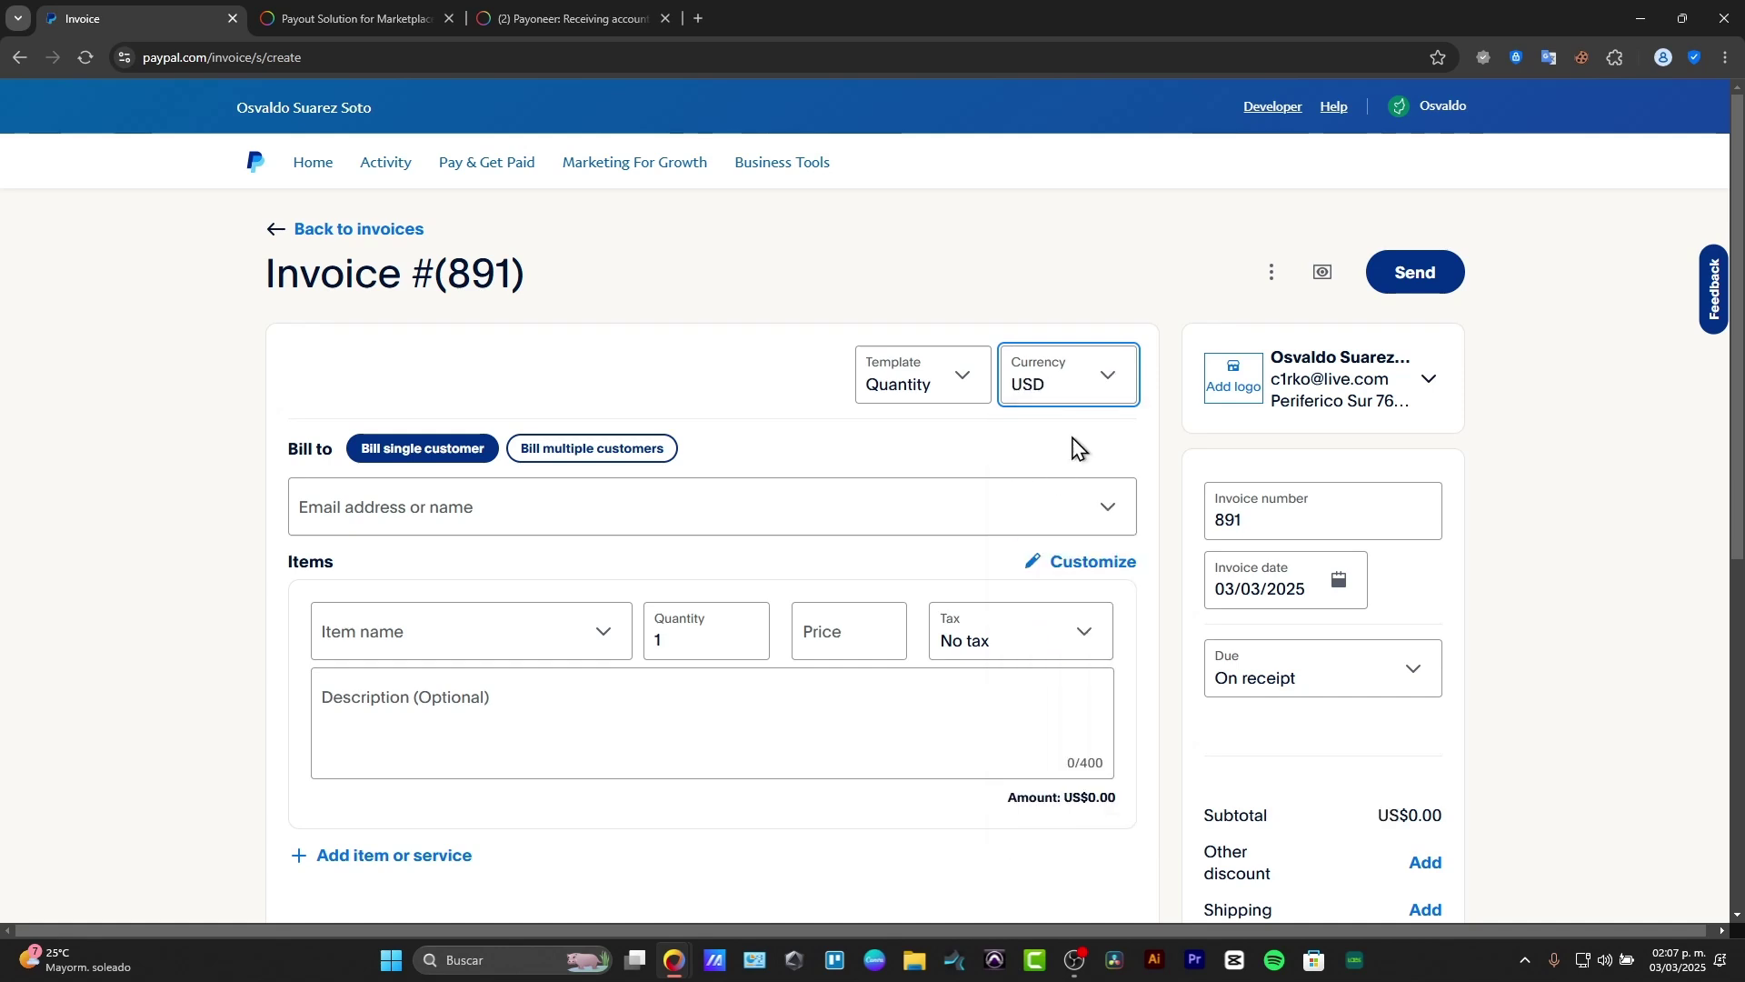
pyautogui.click(1429, 380)
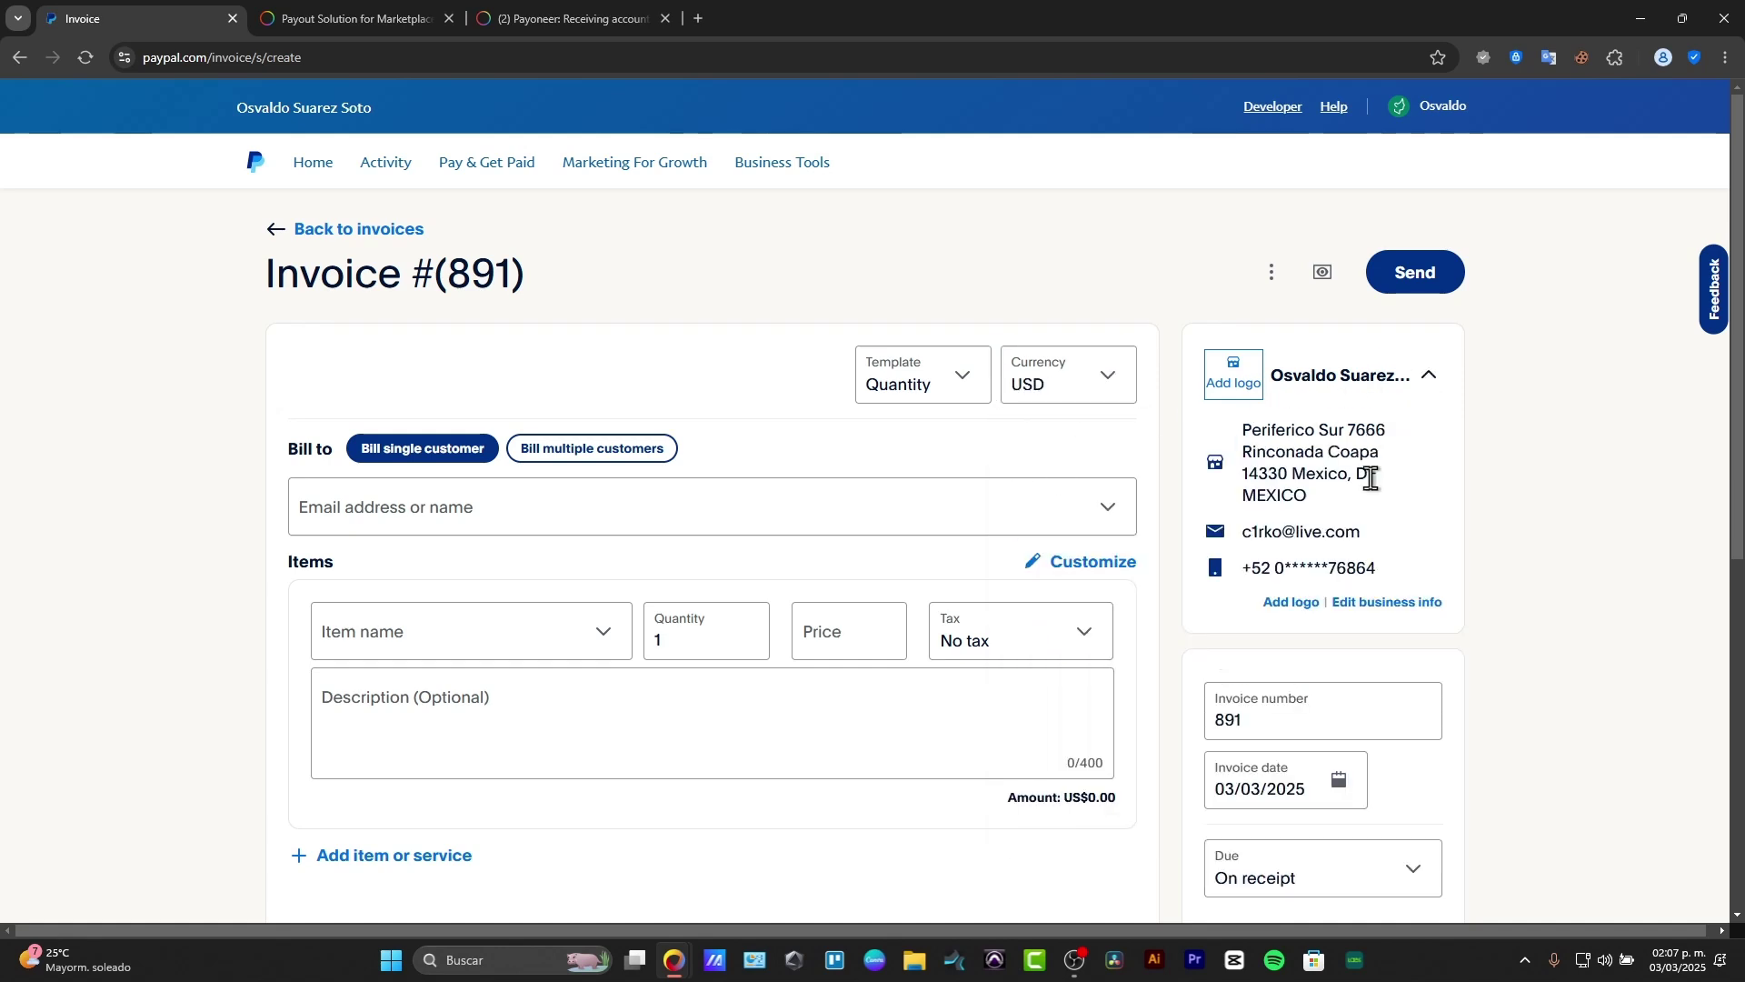
pyautogui.click(1296, 603)
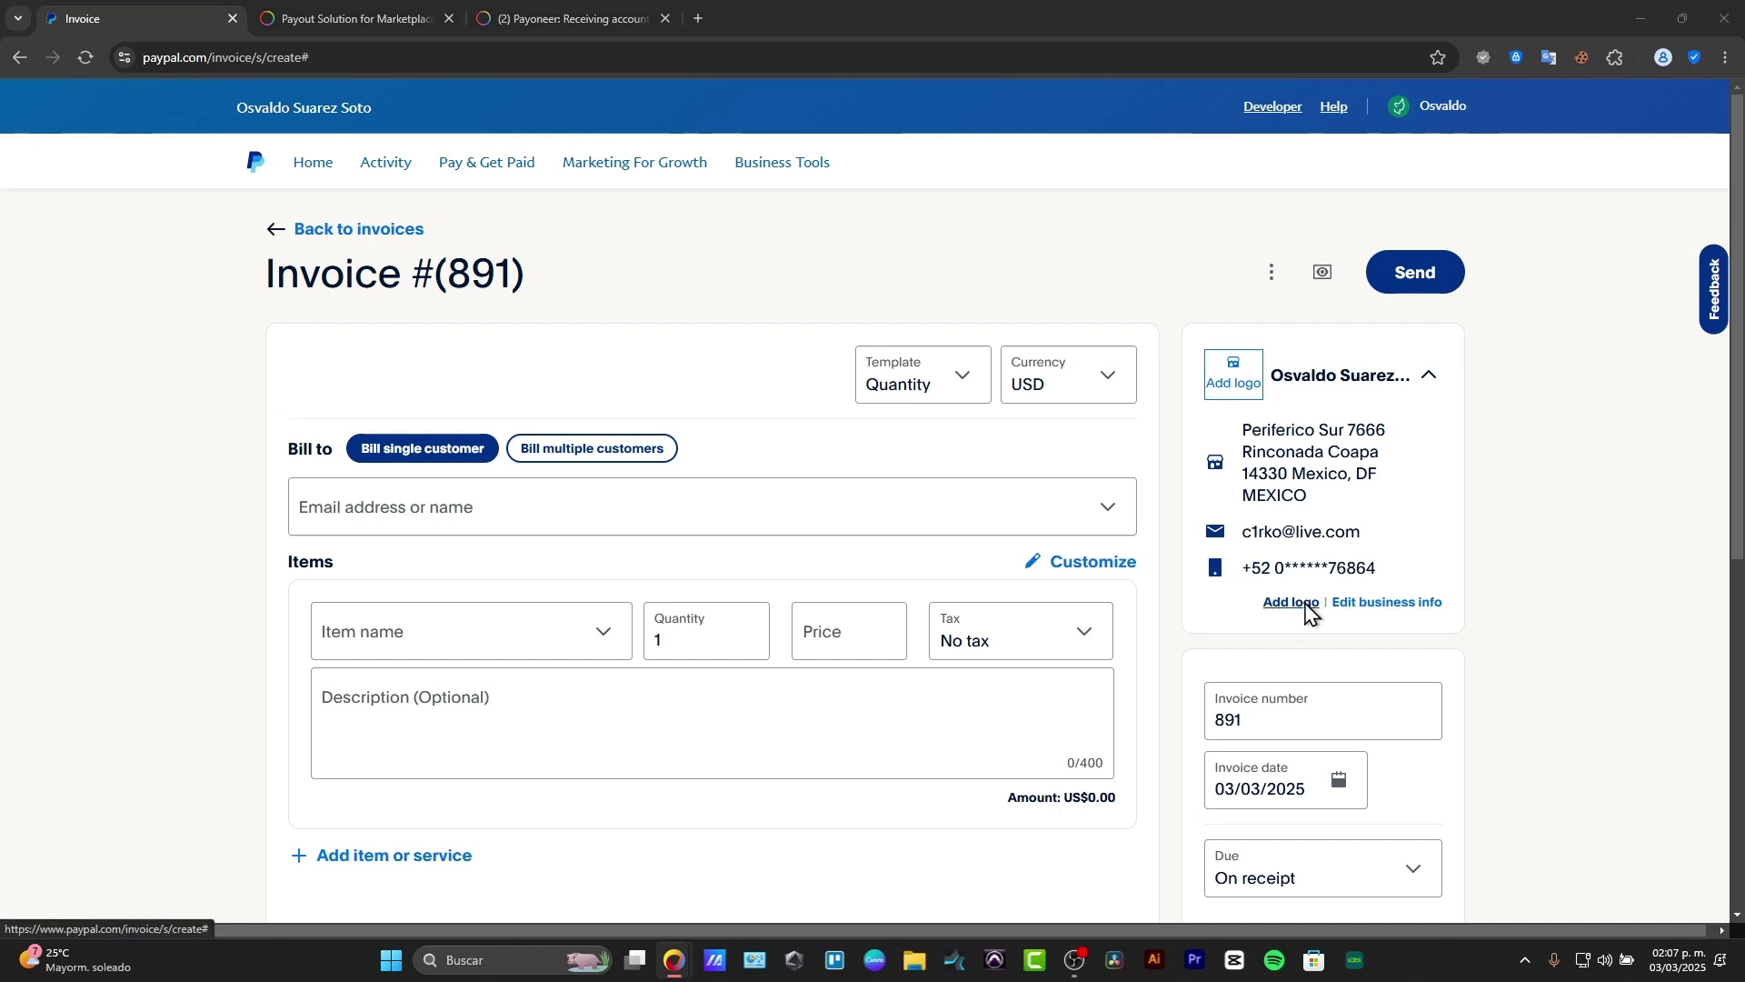
# Step: Upload the Canvademy (1) image from Descargas as the invoice logo
pyautogui.click(77, 215)
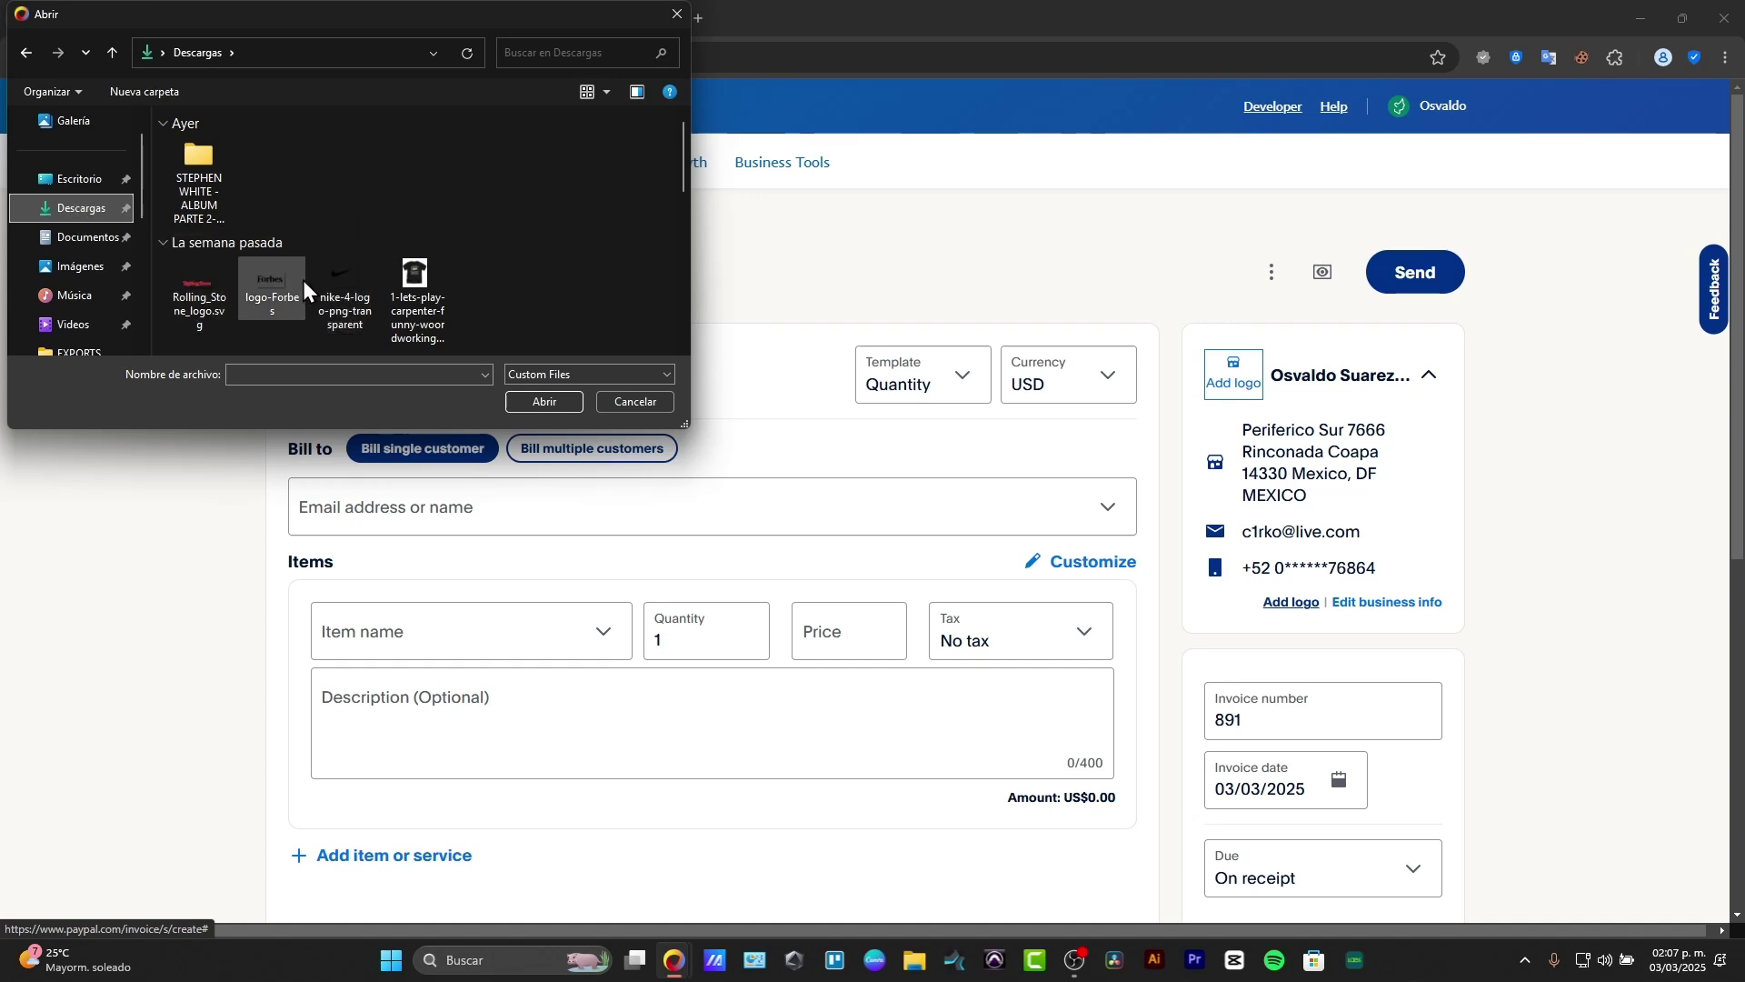
pyautogui.scroll(-2, 302, 280)
pyautogui.click(489, 211)
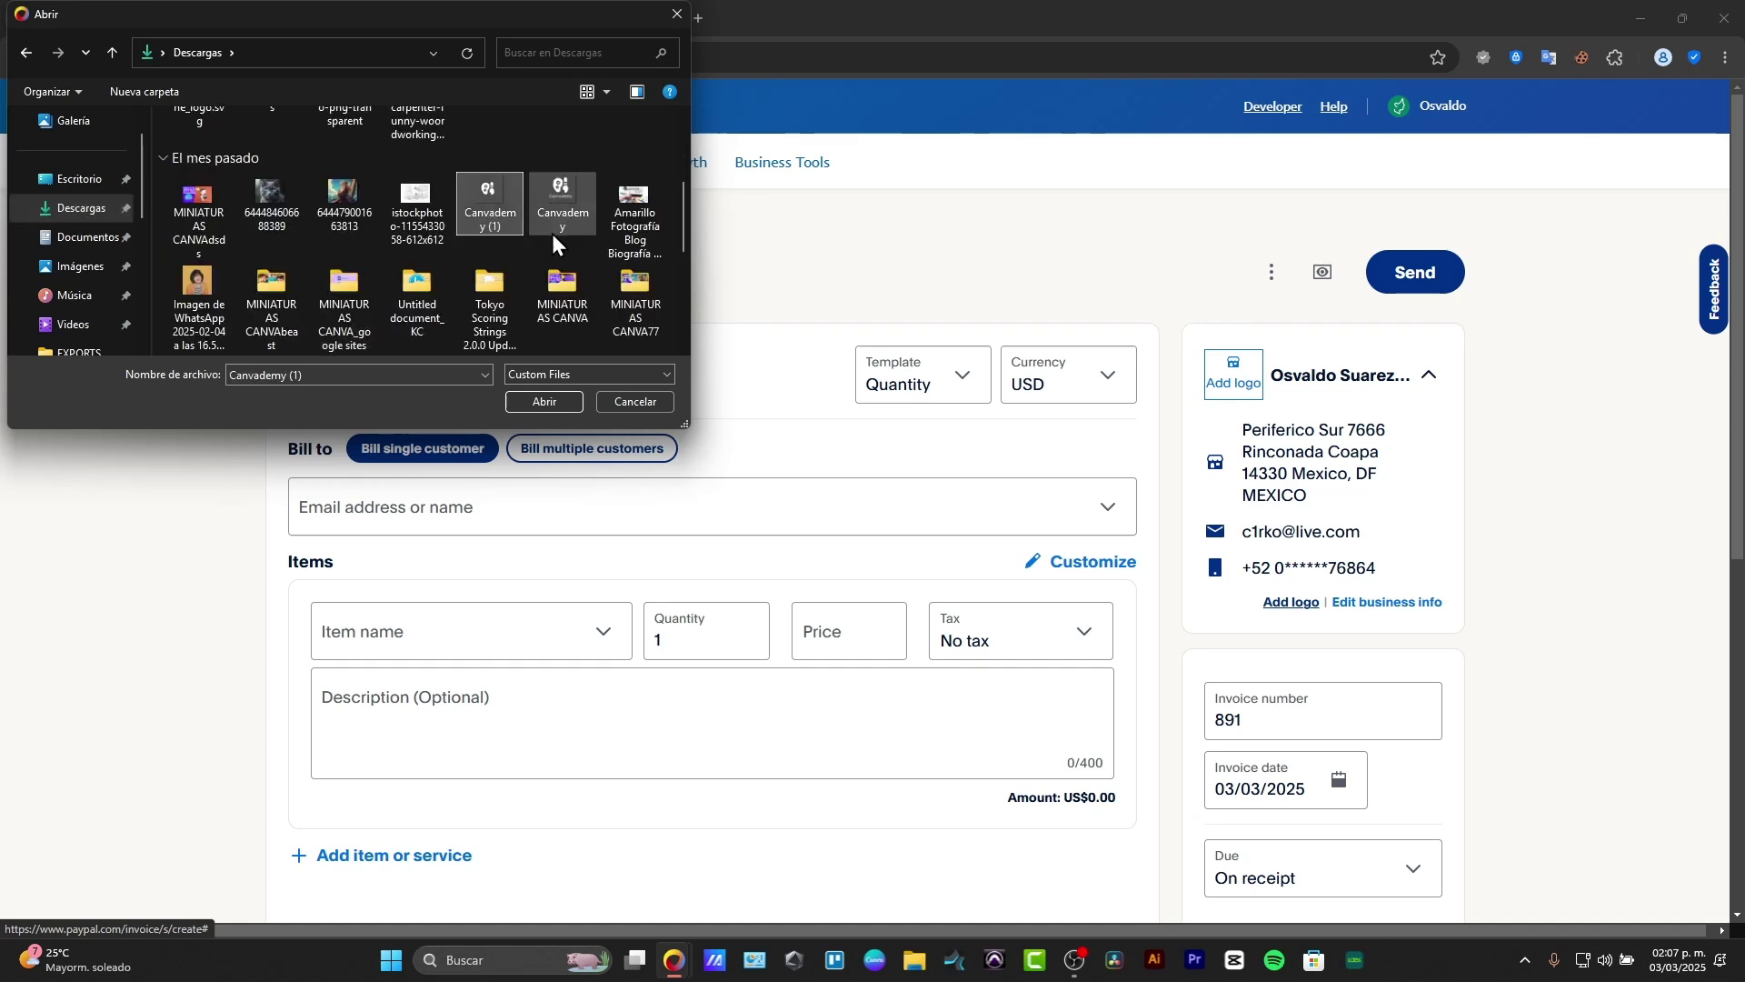
pyautogui.scroll(-1, 582, 309)
pyautogui.scroll(-3, 601, 295)
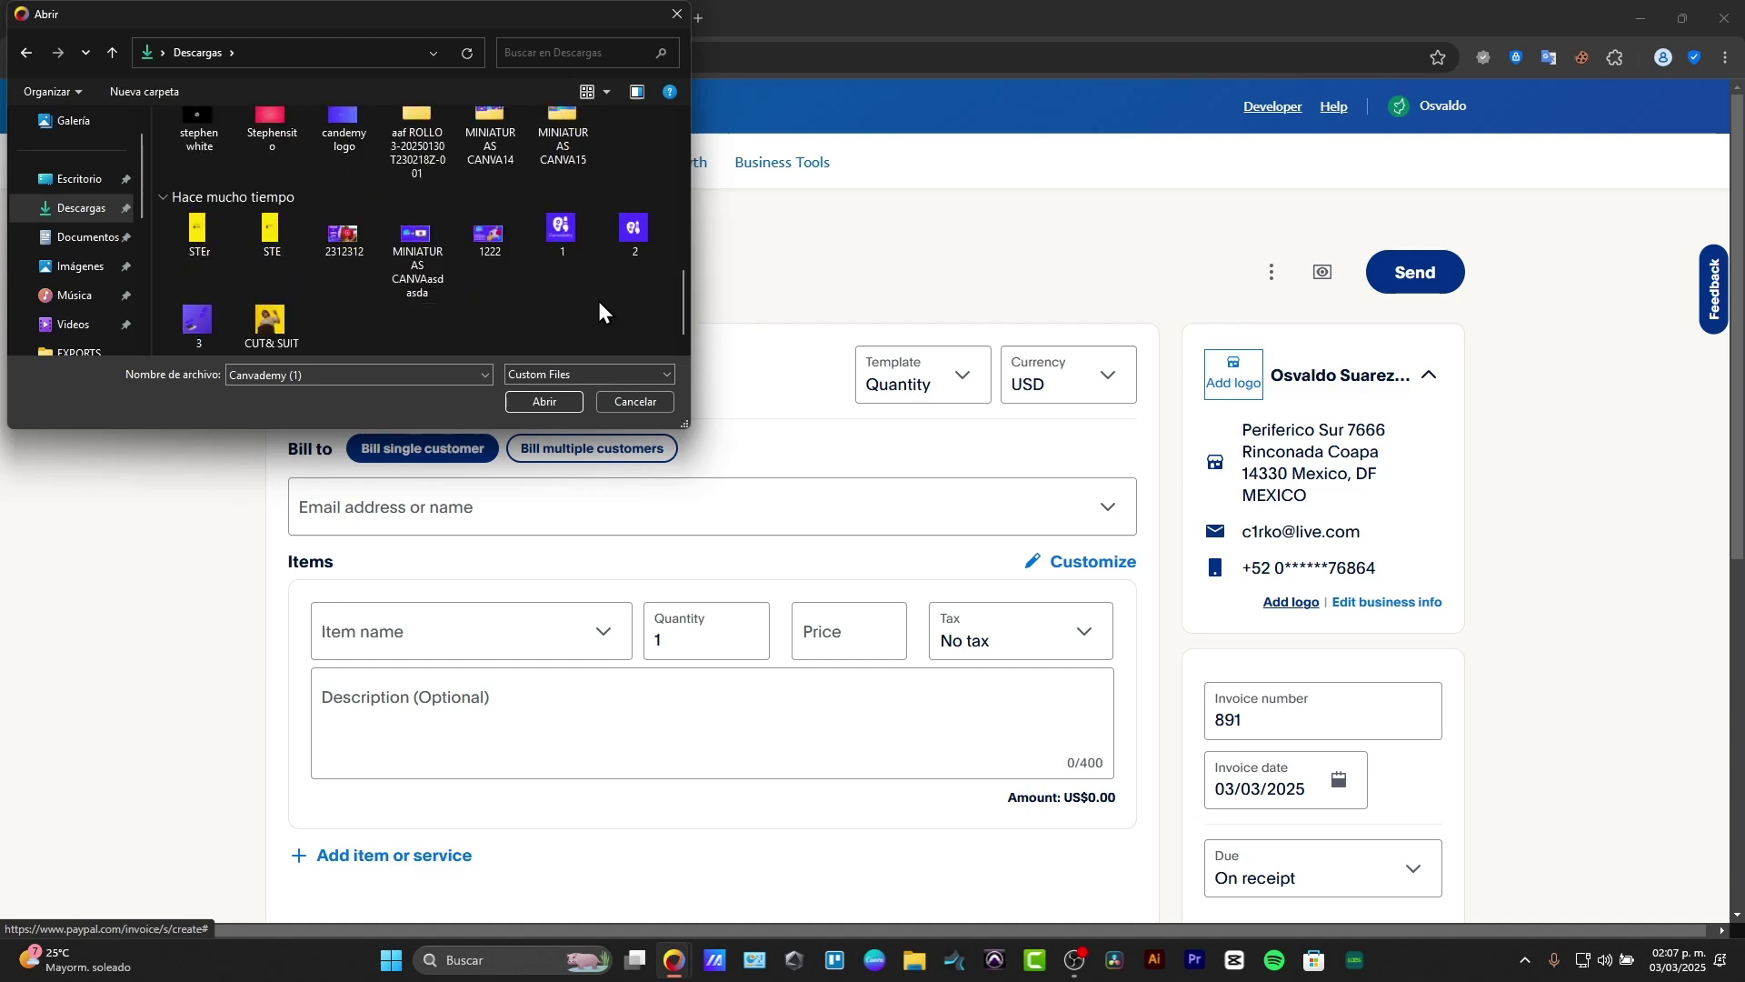
pyautogui.click(557, 407)
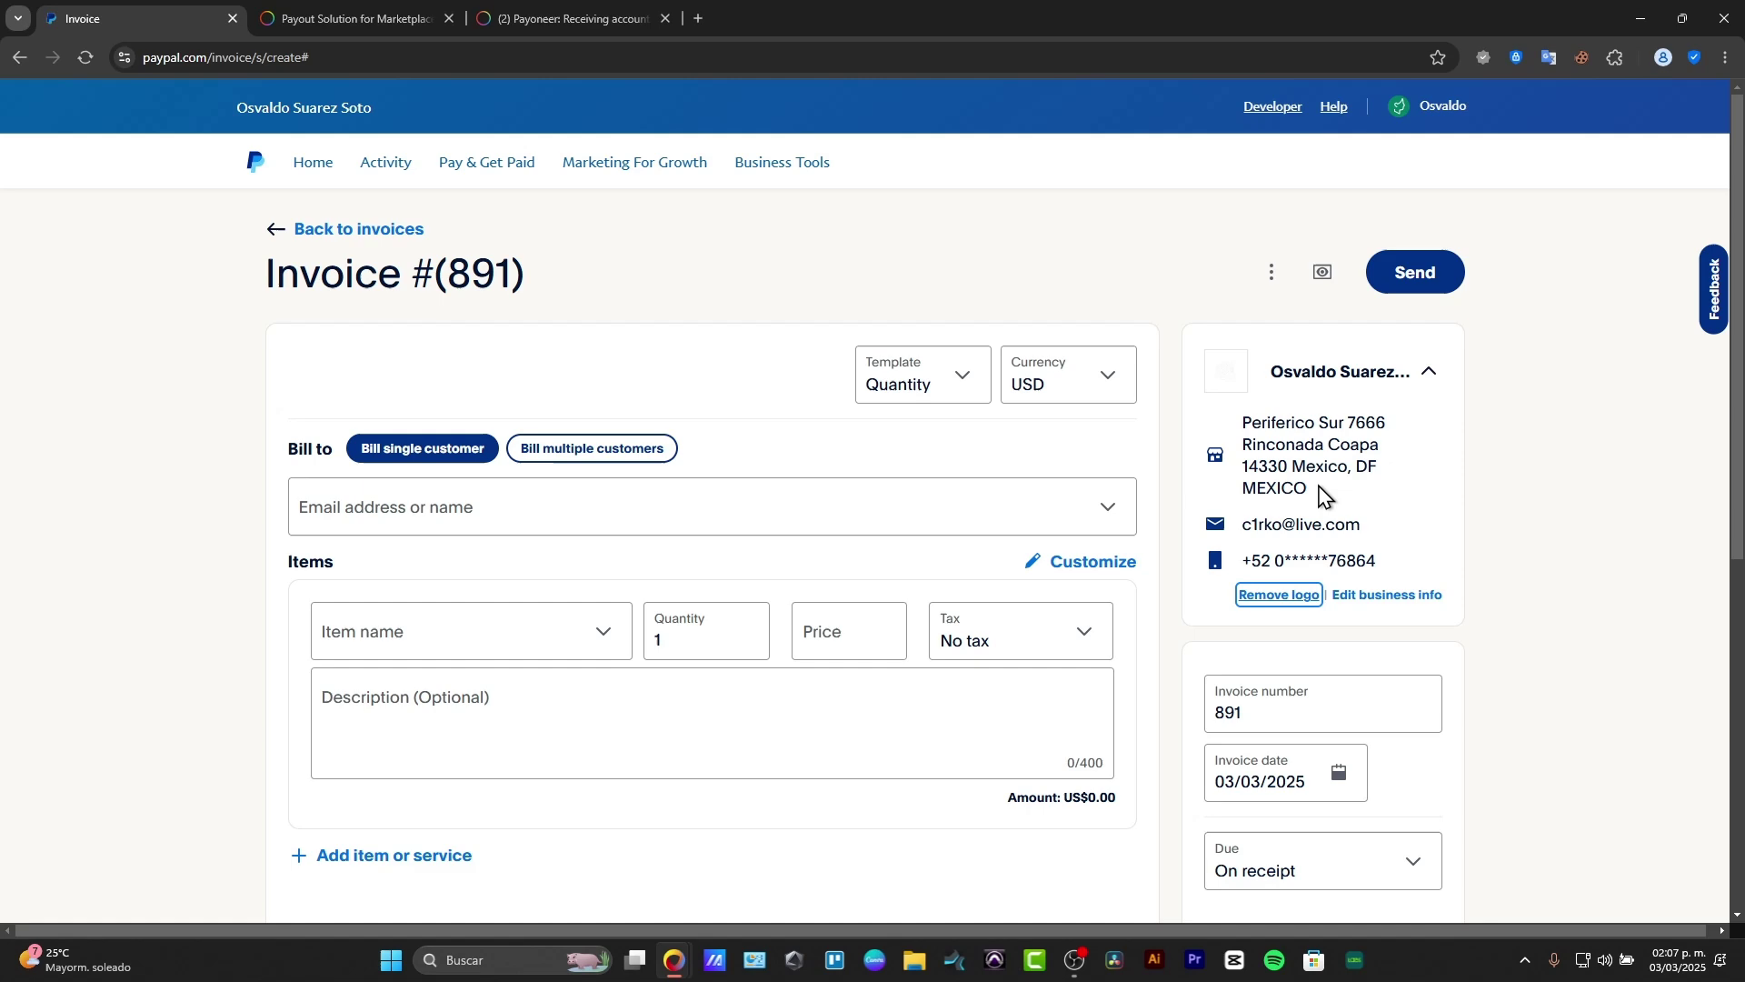
# Step: Change the invoice number from 891 to 001, keeping payment due On receipt
pyautogui.click(1431, 376)
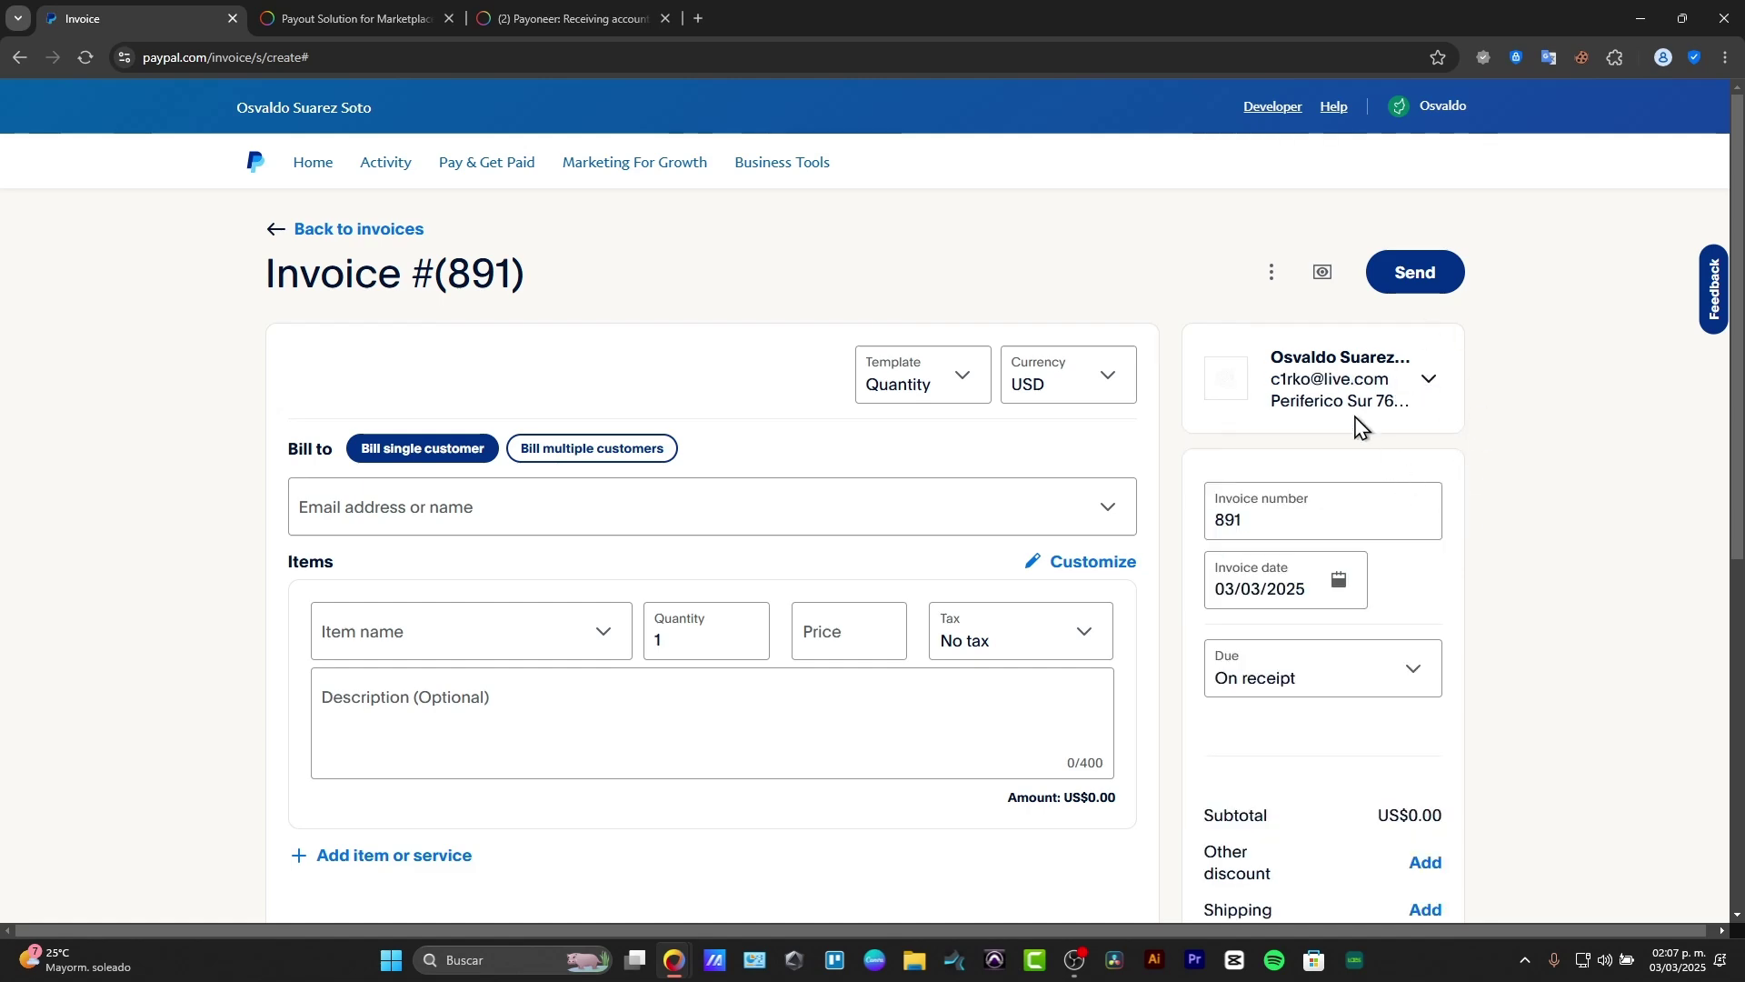
pyautogui.scroll(-3, 1343, 521)
pyautogui.scroll(3, 1338, 324)
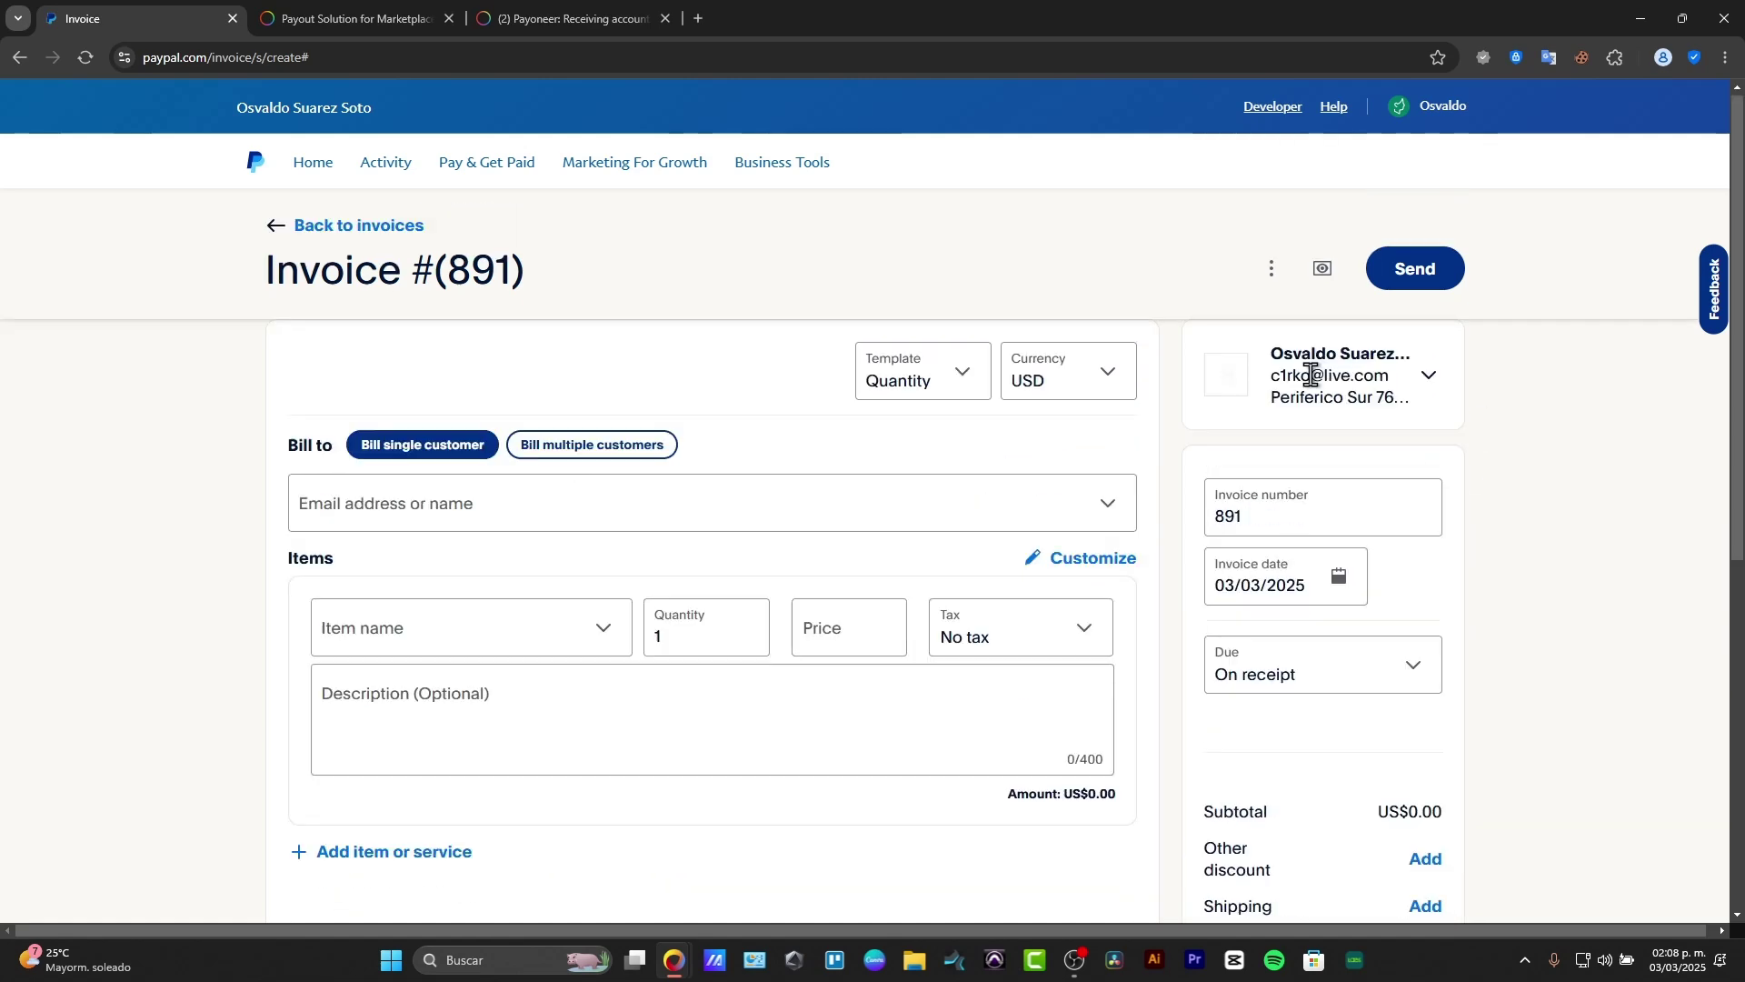
pyautogui.doubleClick(1279, 517)
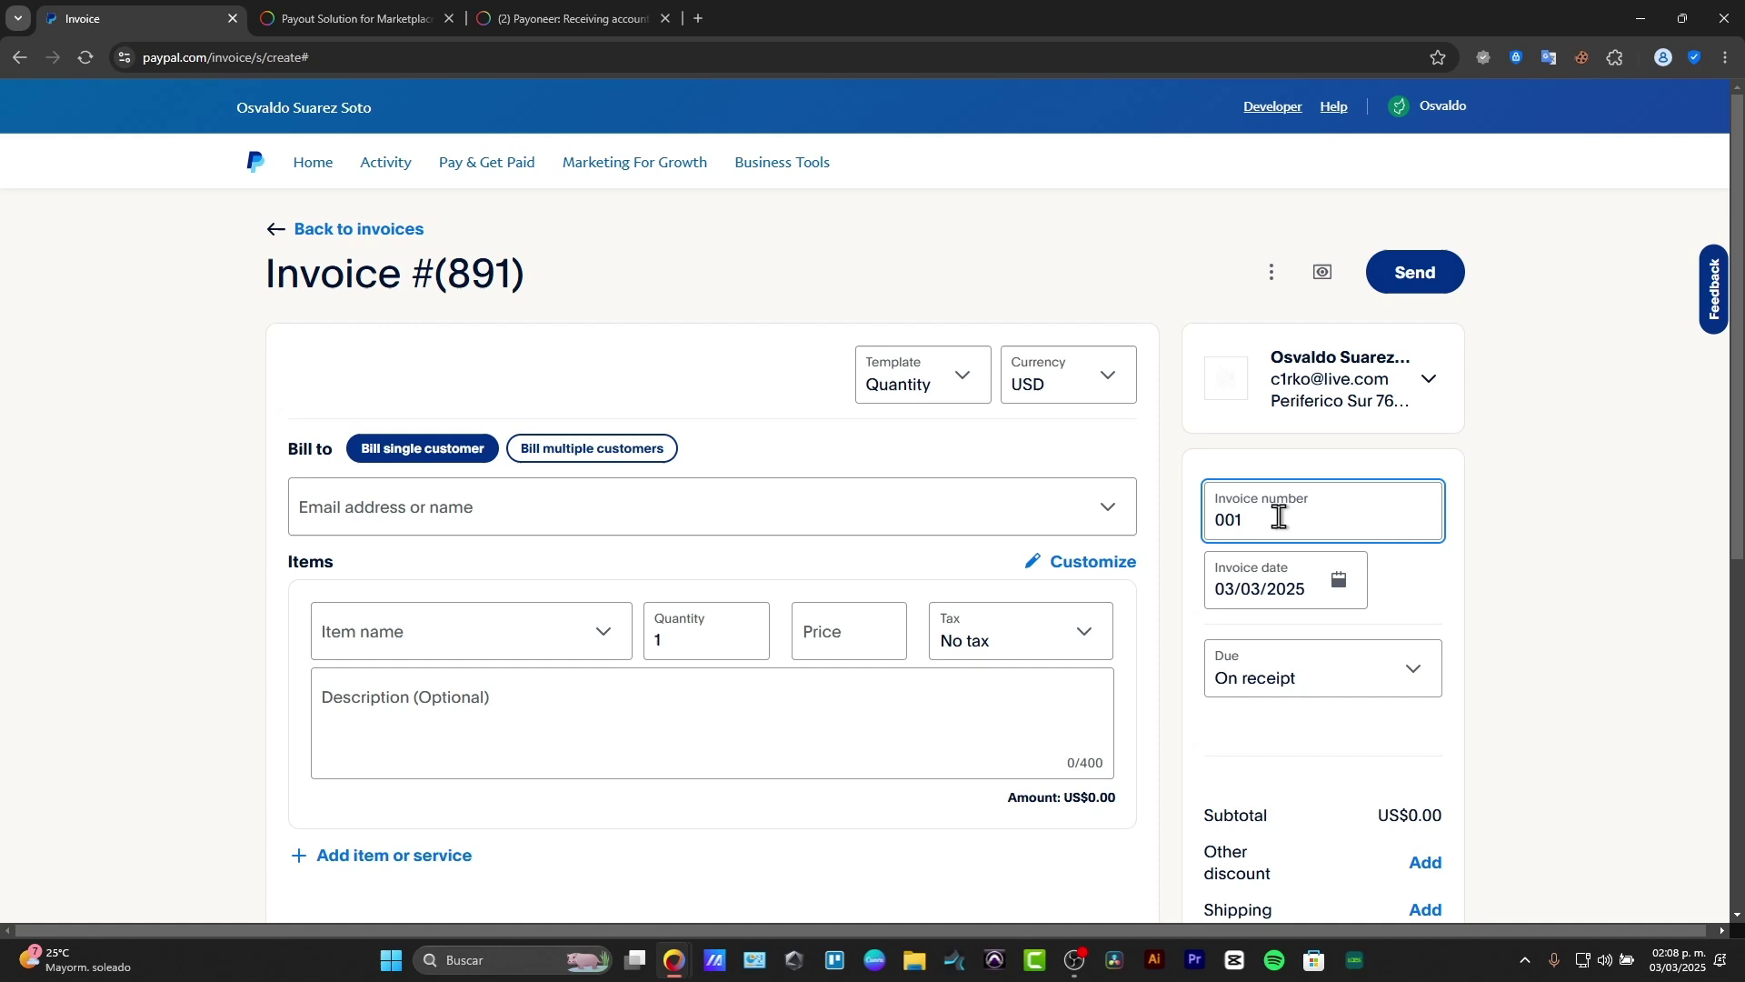
pyautogui.click(1382, 589)
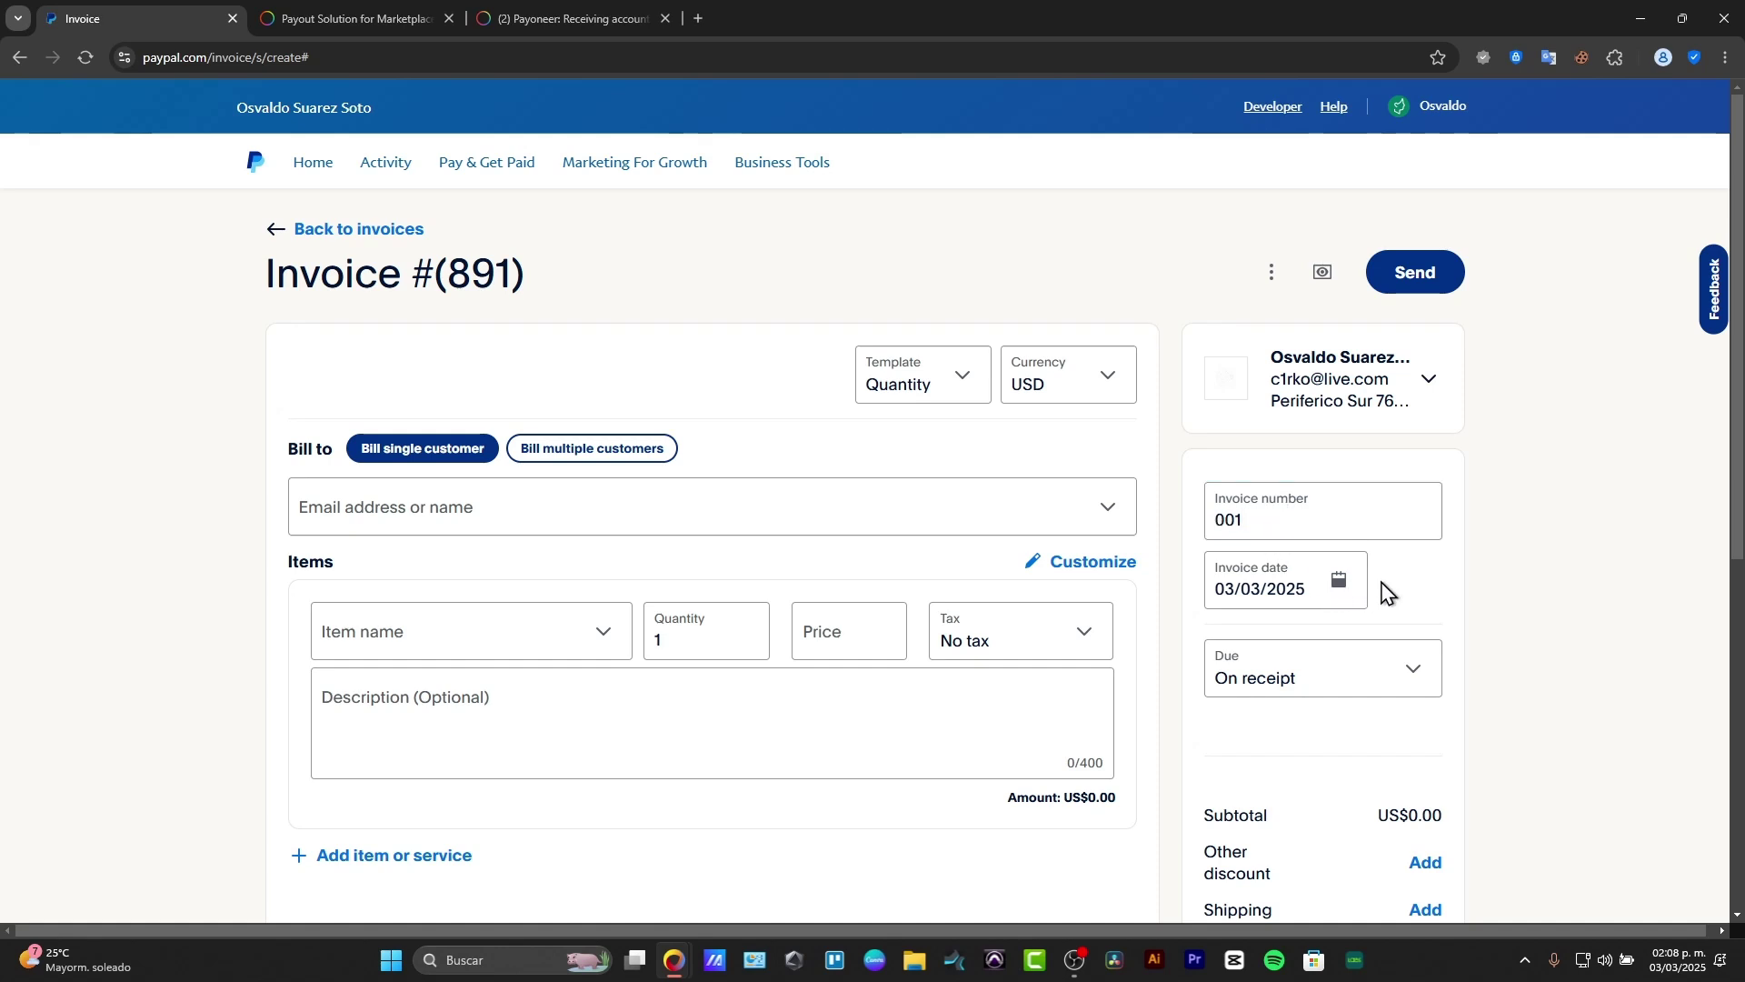
pyautogui.click(1352, 678)
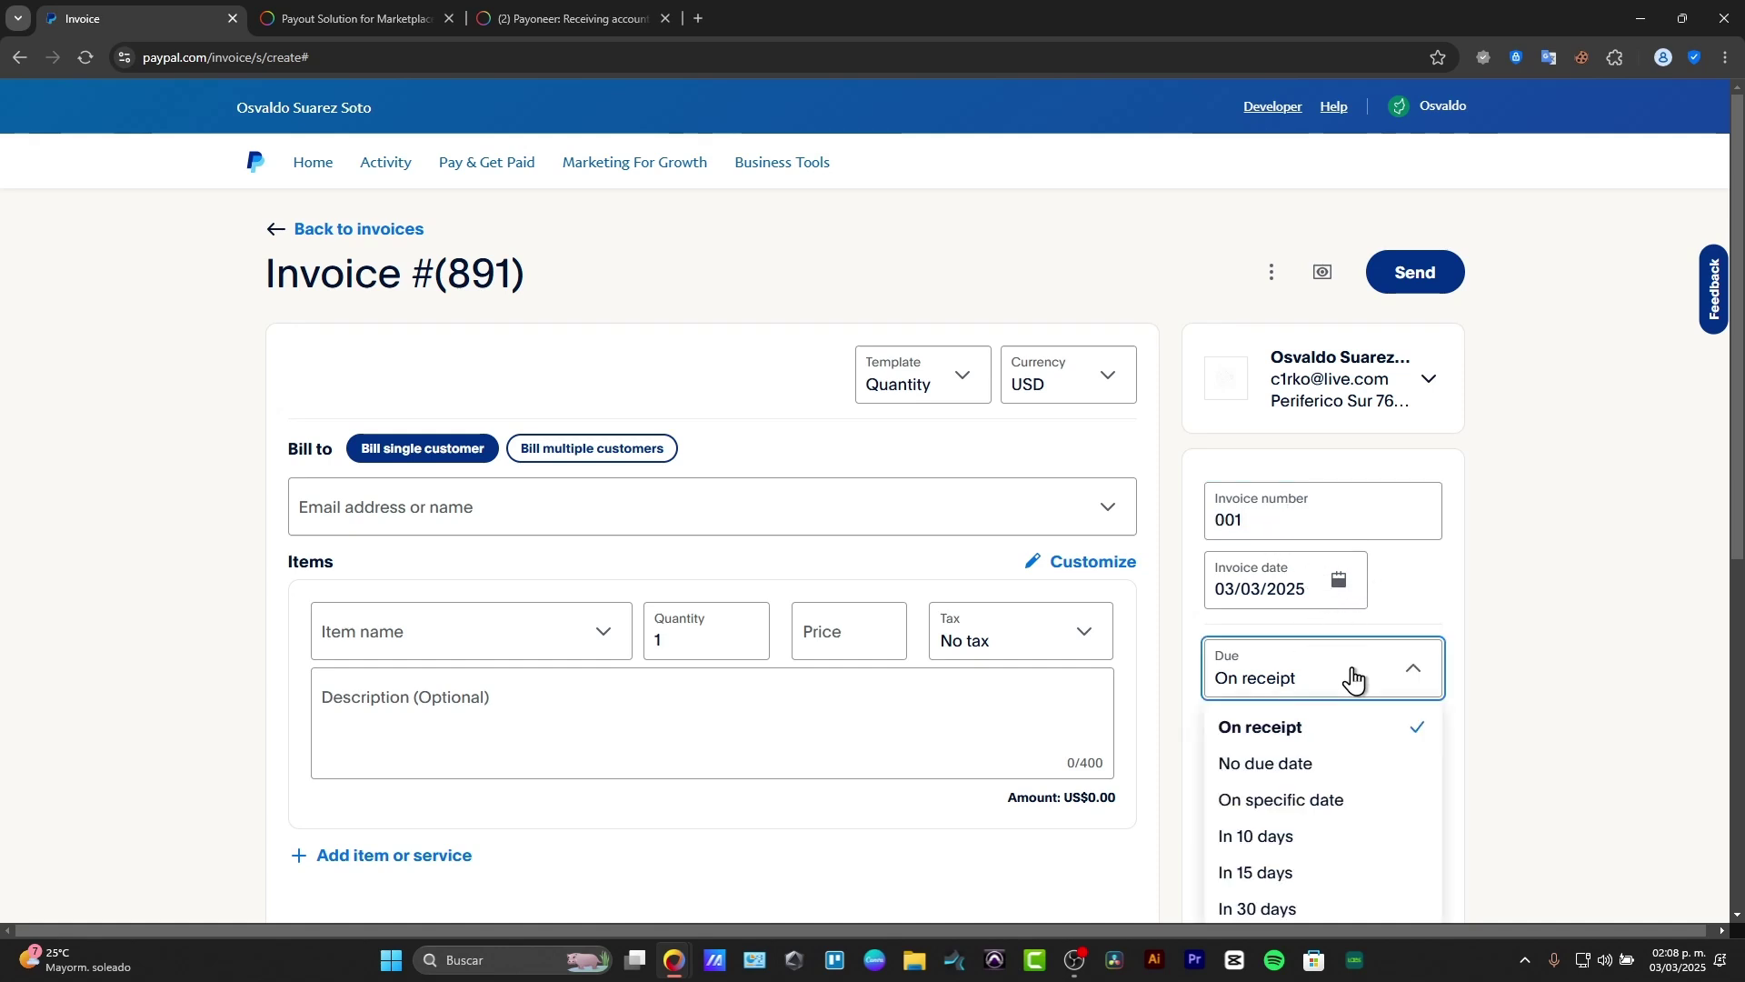
pyautogui.scroll(-3, 1356, 678)
pyautogui.click(1349, 498)
pyautogui.scroll(3, 1147, 480)
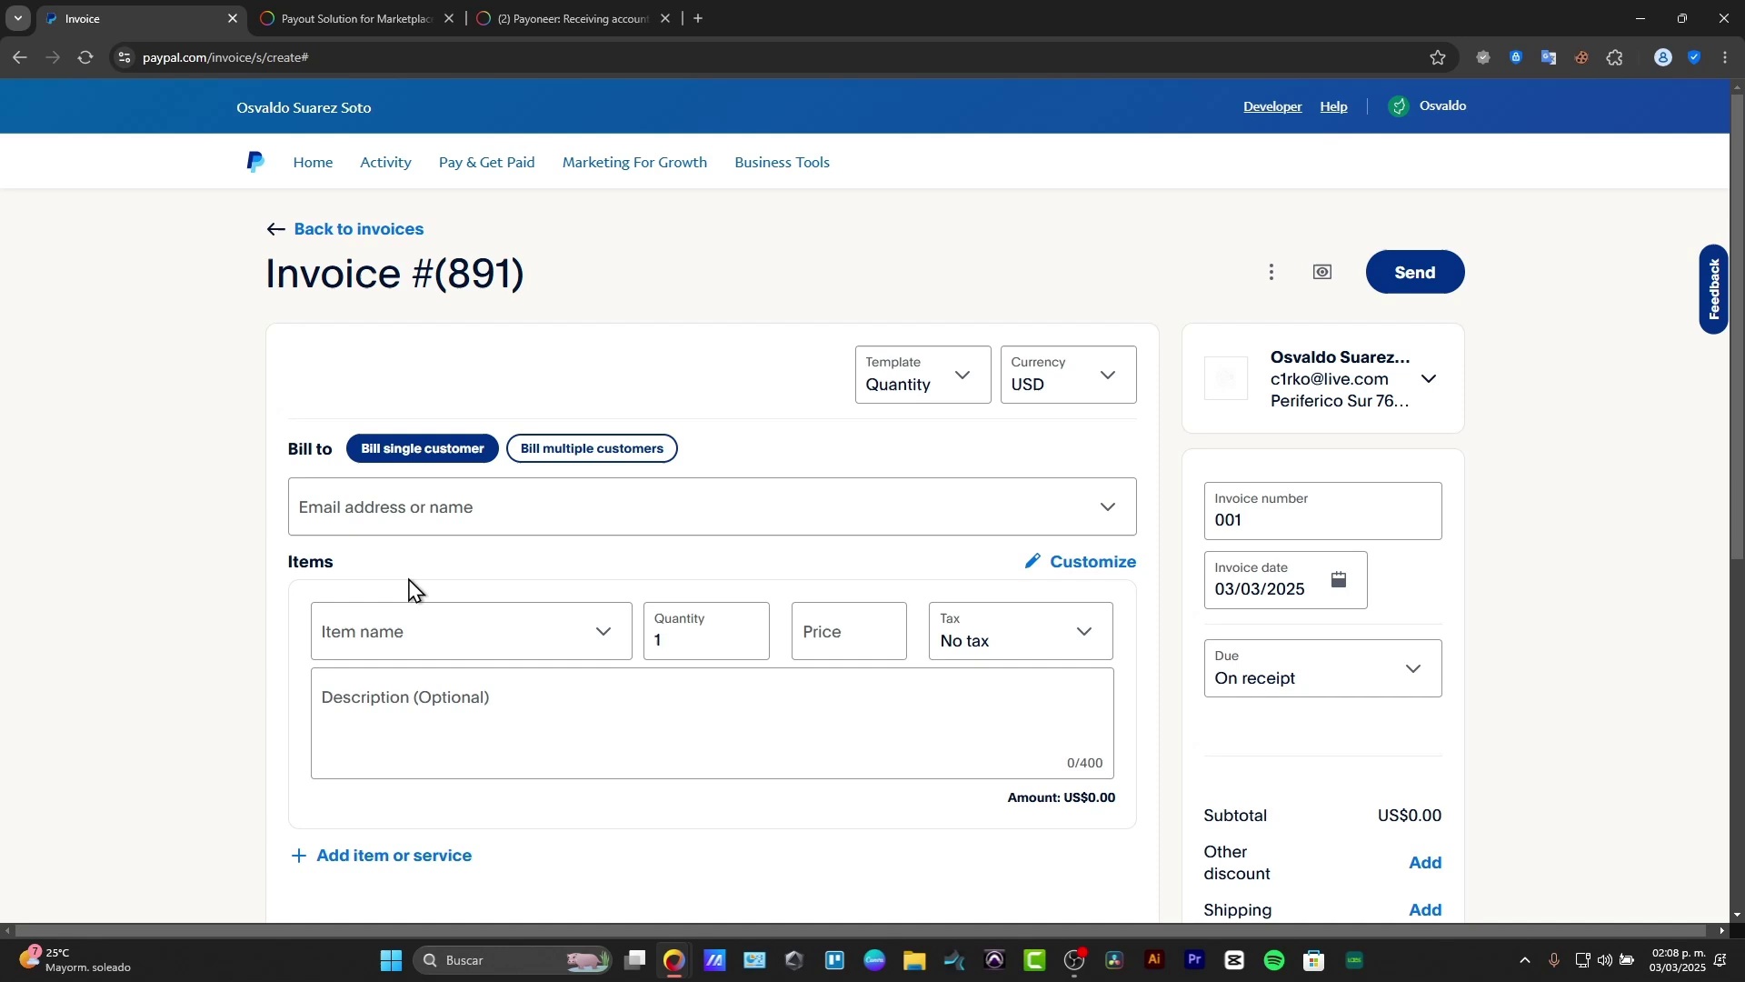
# Step: Enter the customer's e-mail address and add it as a new customer
pyautogui.click(541, 507)
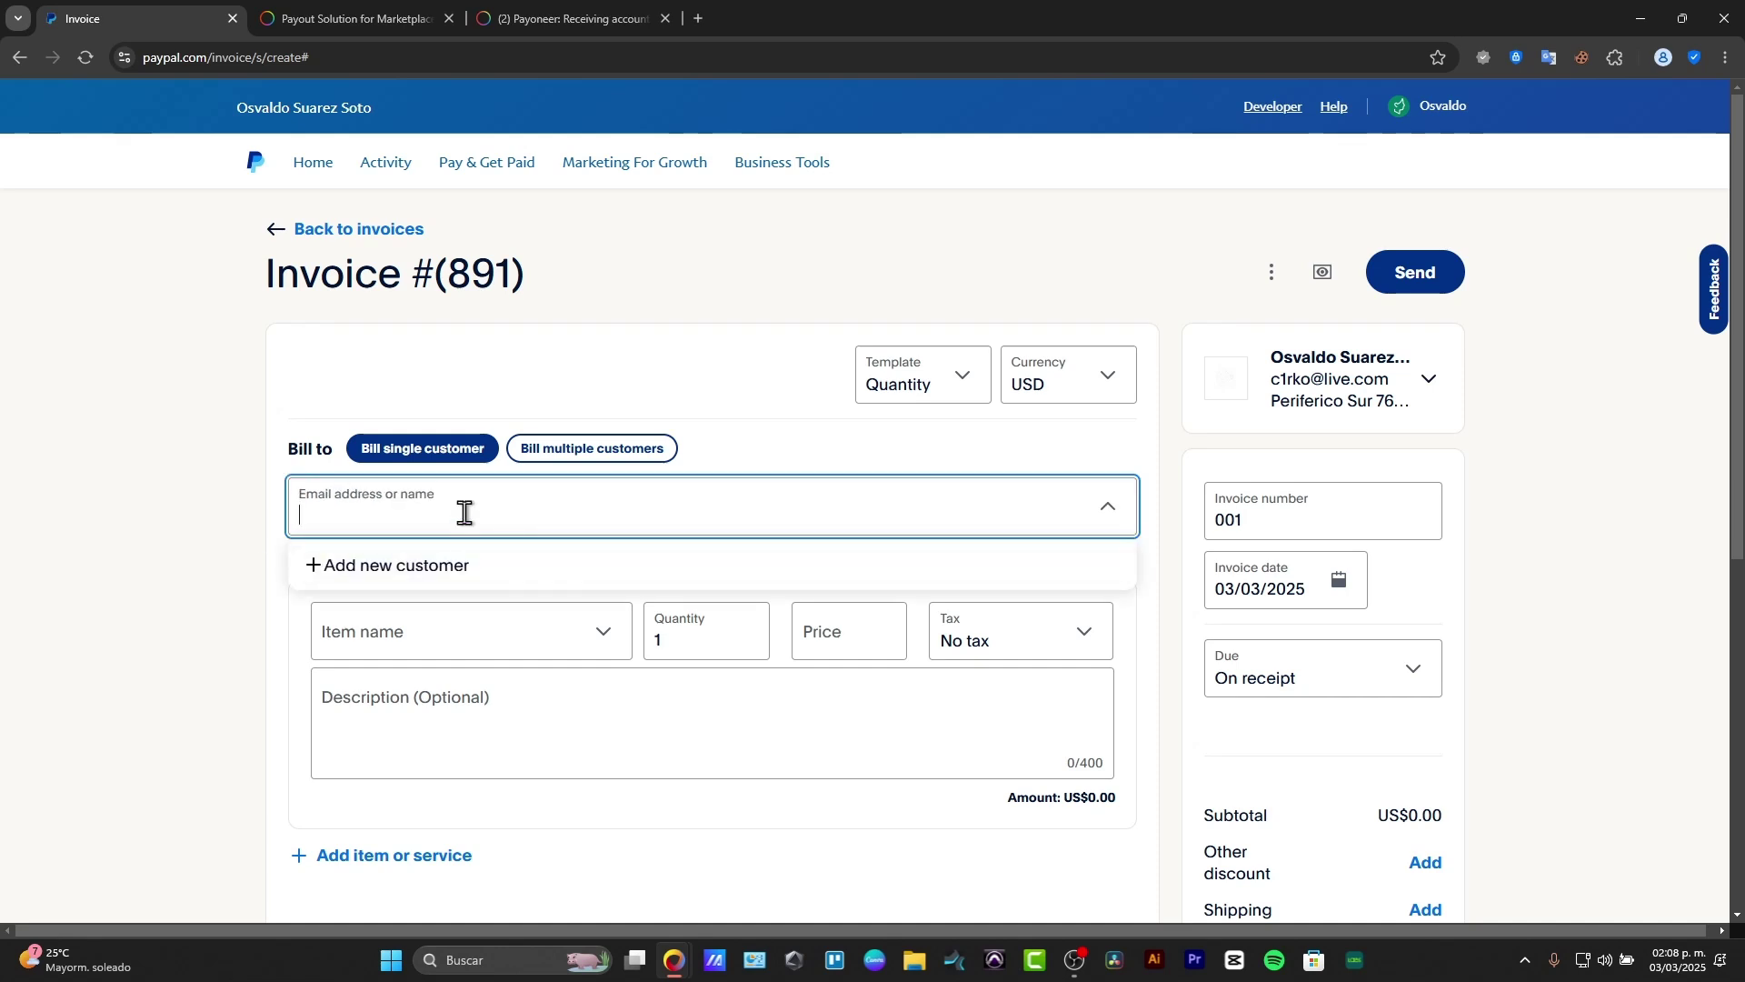
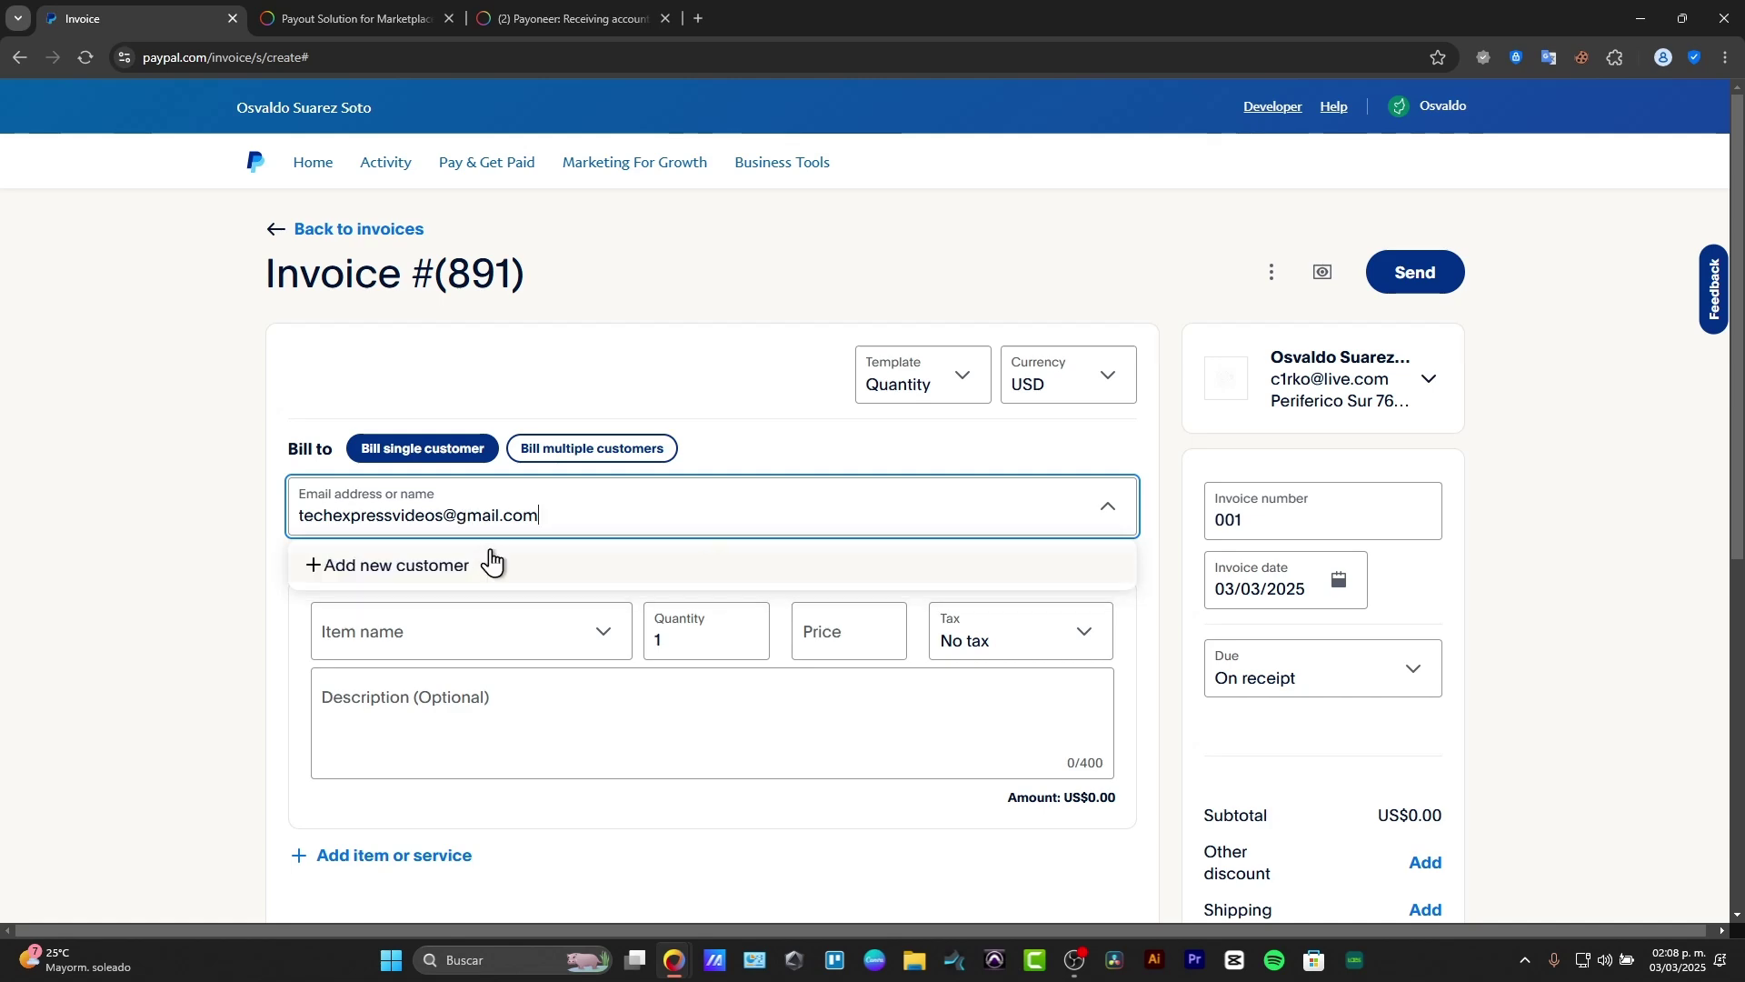
pyautogui.click(569, 568)
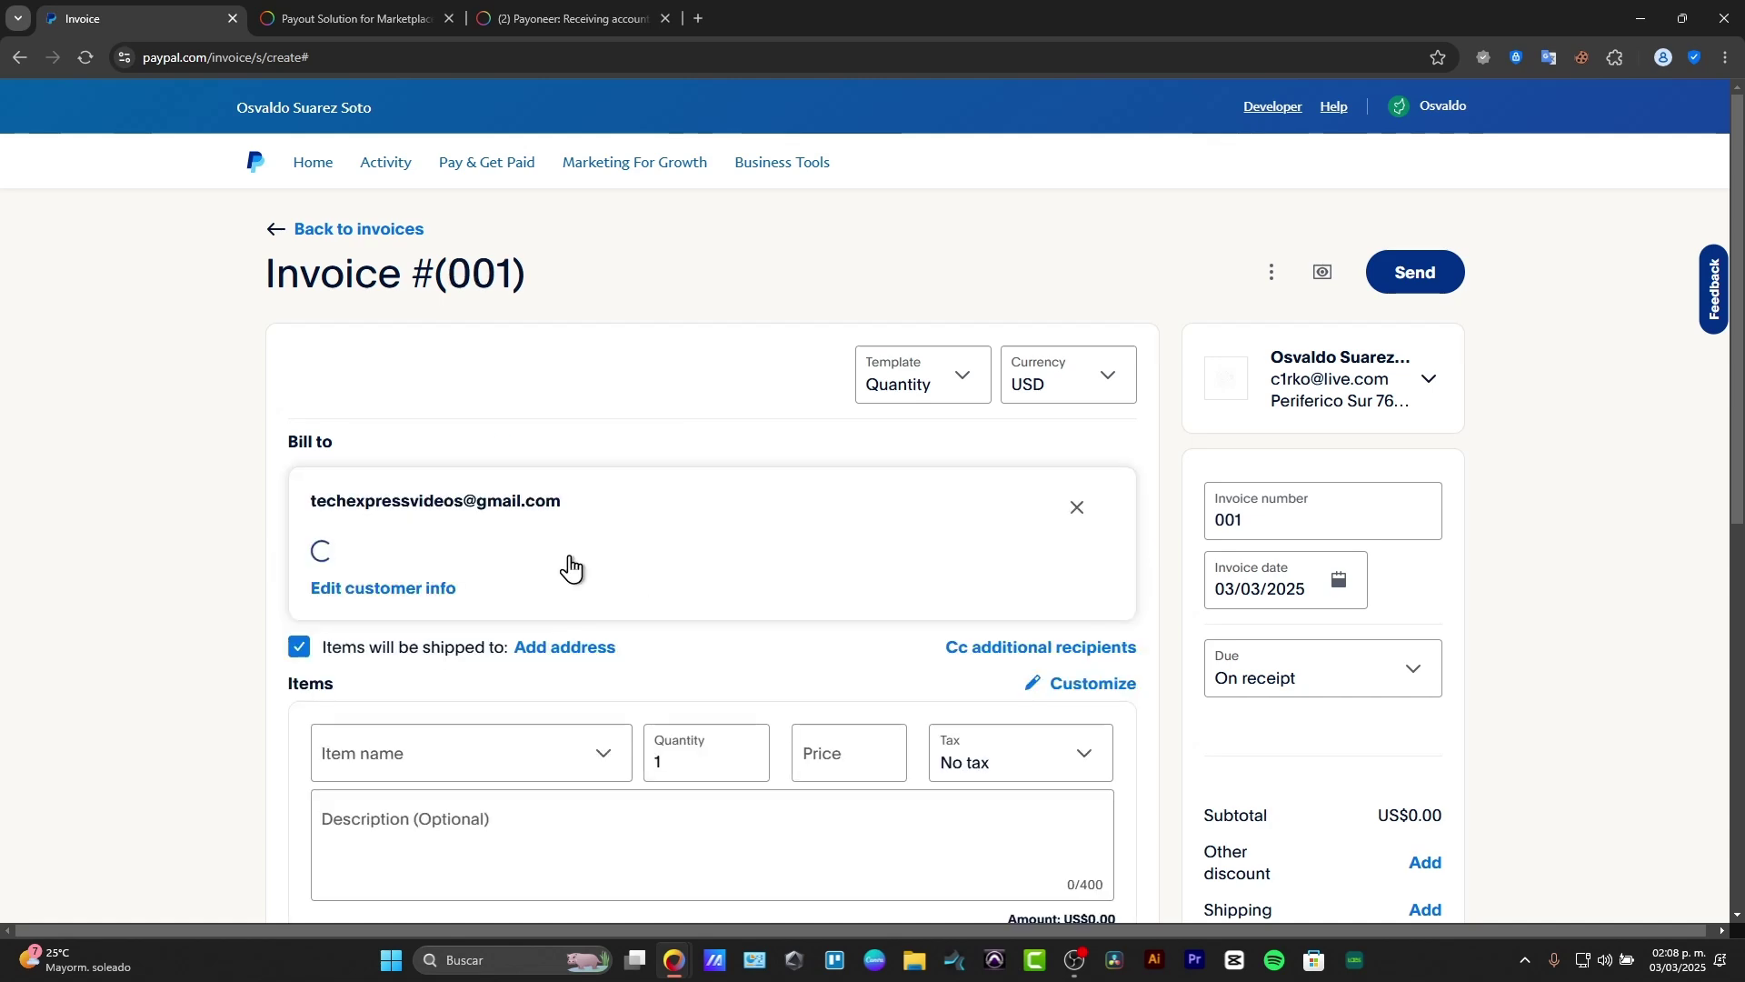
# Step: Fill in the customer's first name and save the customer details
pyautogui.click(775, 275)
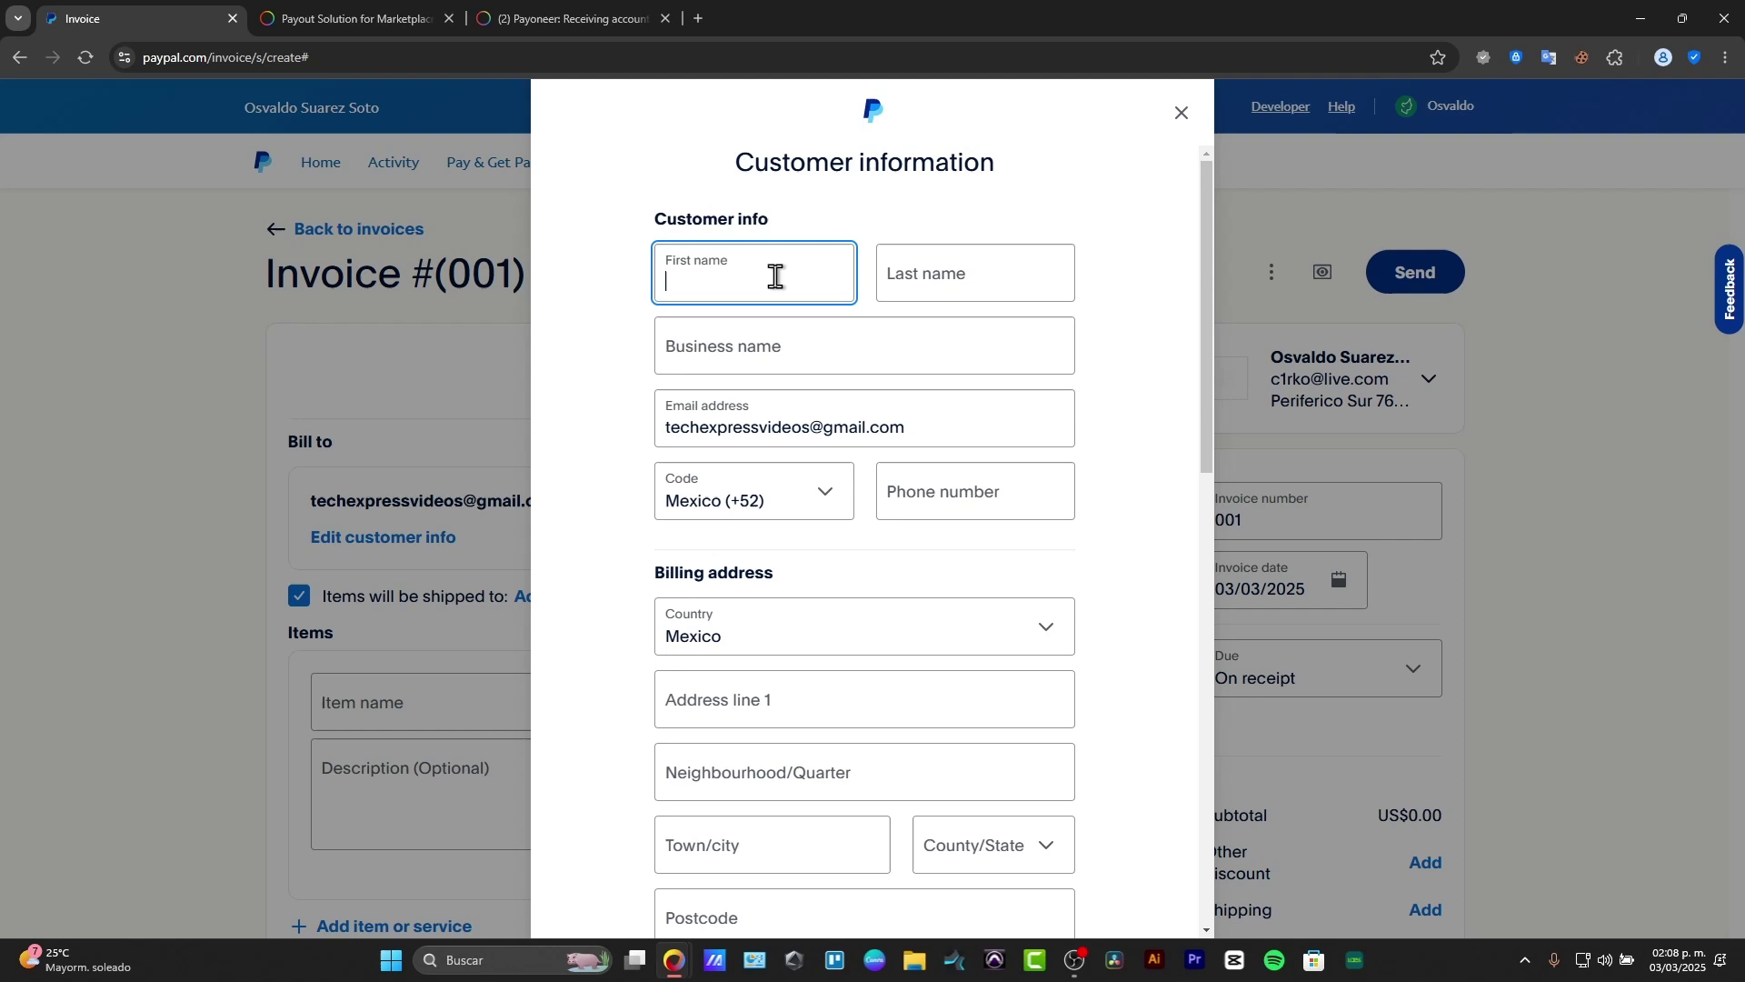
pyautogui.click(823, 284)
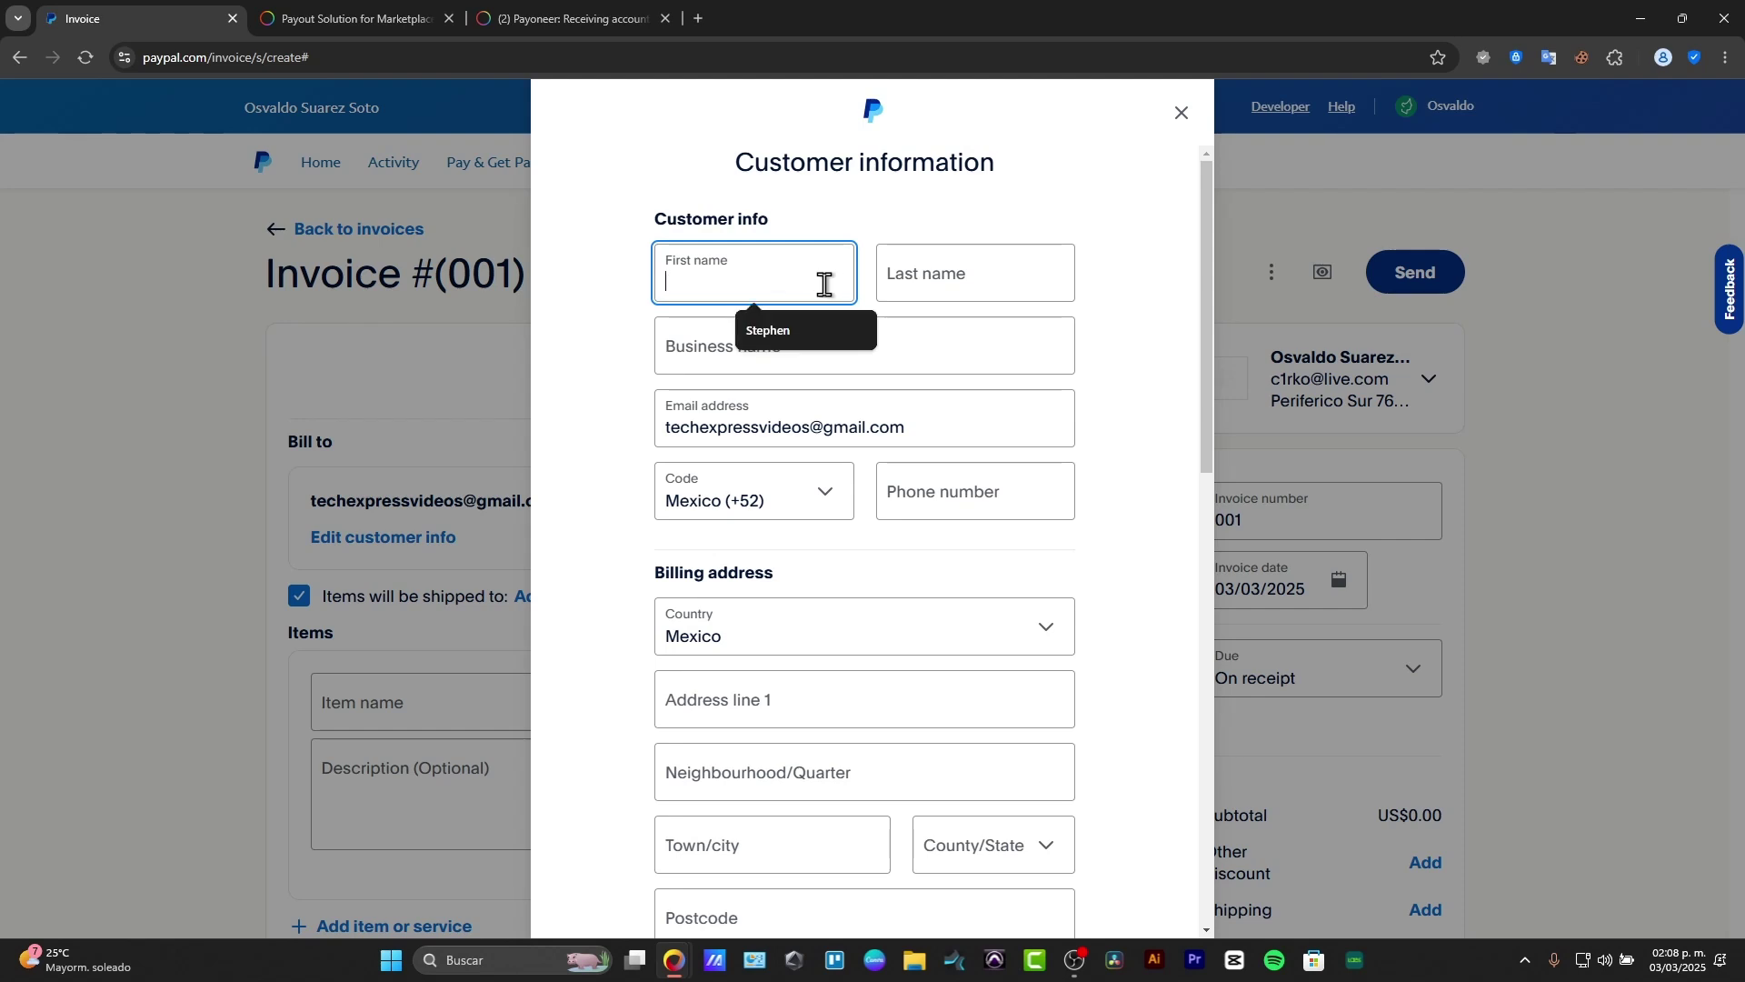
pyautogui.click(823, 333)
pyautogui.click(865, 360)
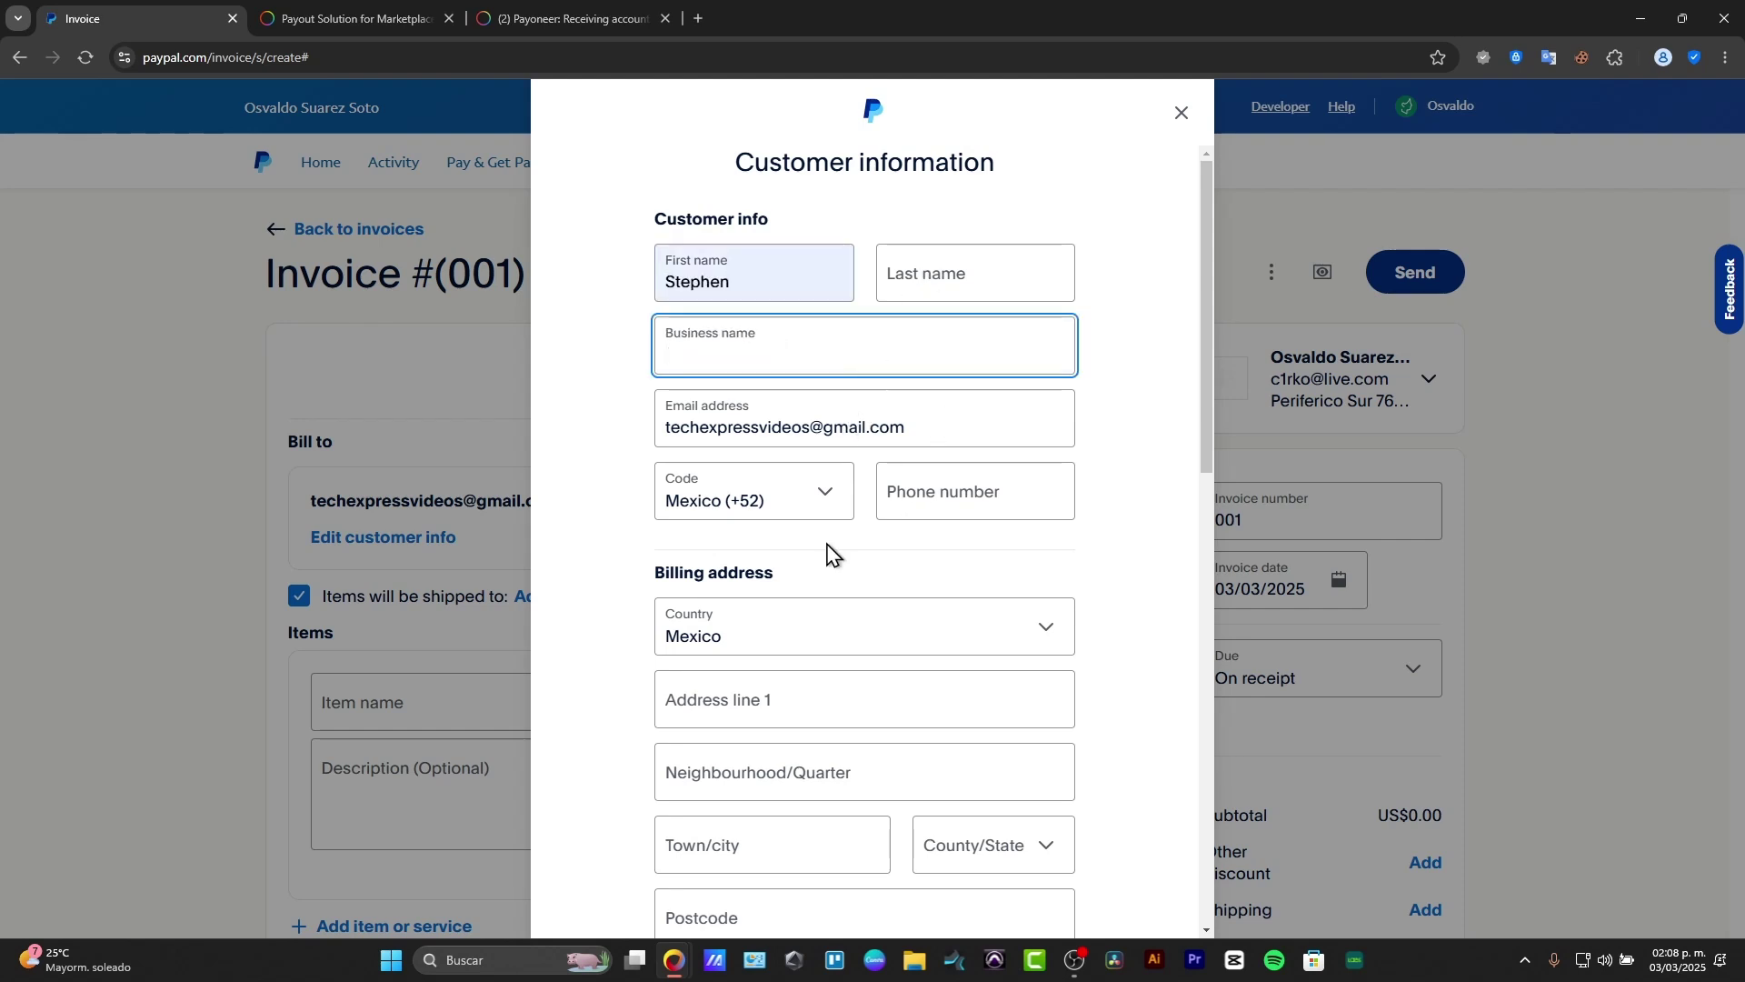
pyautogui.scroll(-6, 919, 676)
pyautogui.scroll(-5, 985, 754)
pyautogui.click(868, 869)
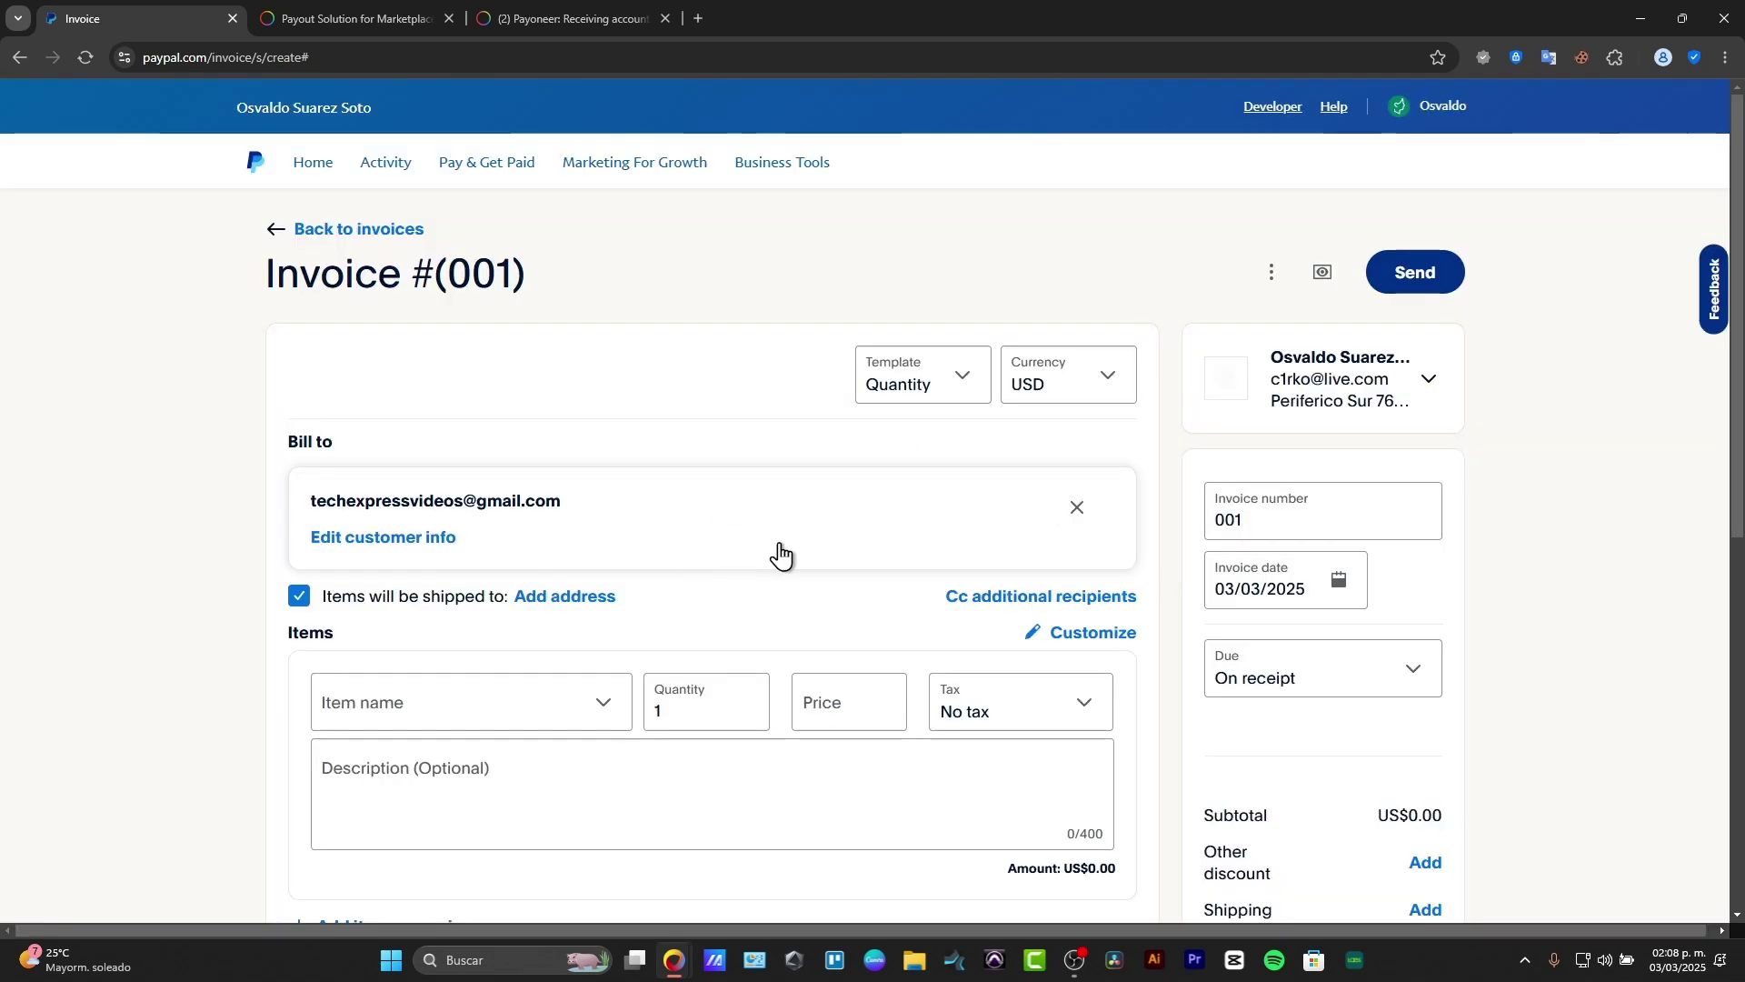
# Step: Create a new item PRODUCT 1, described 'THIS IS JUST AN EXAMPLE', priced US$1
pyautogui.scroll(-3, 779, 553)
pyautogui.click(493, 457)
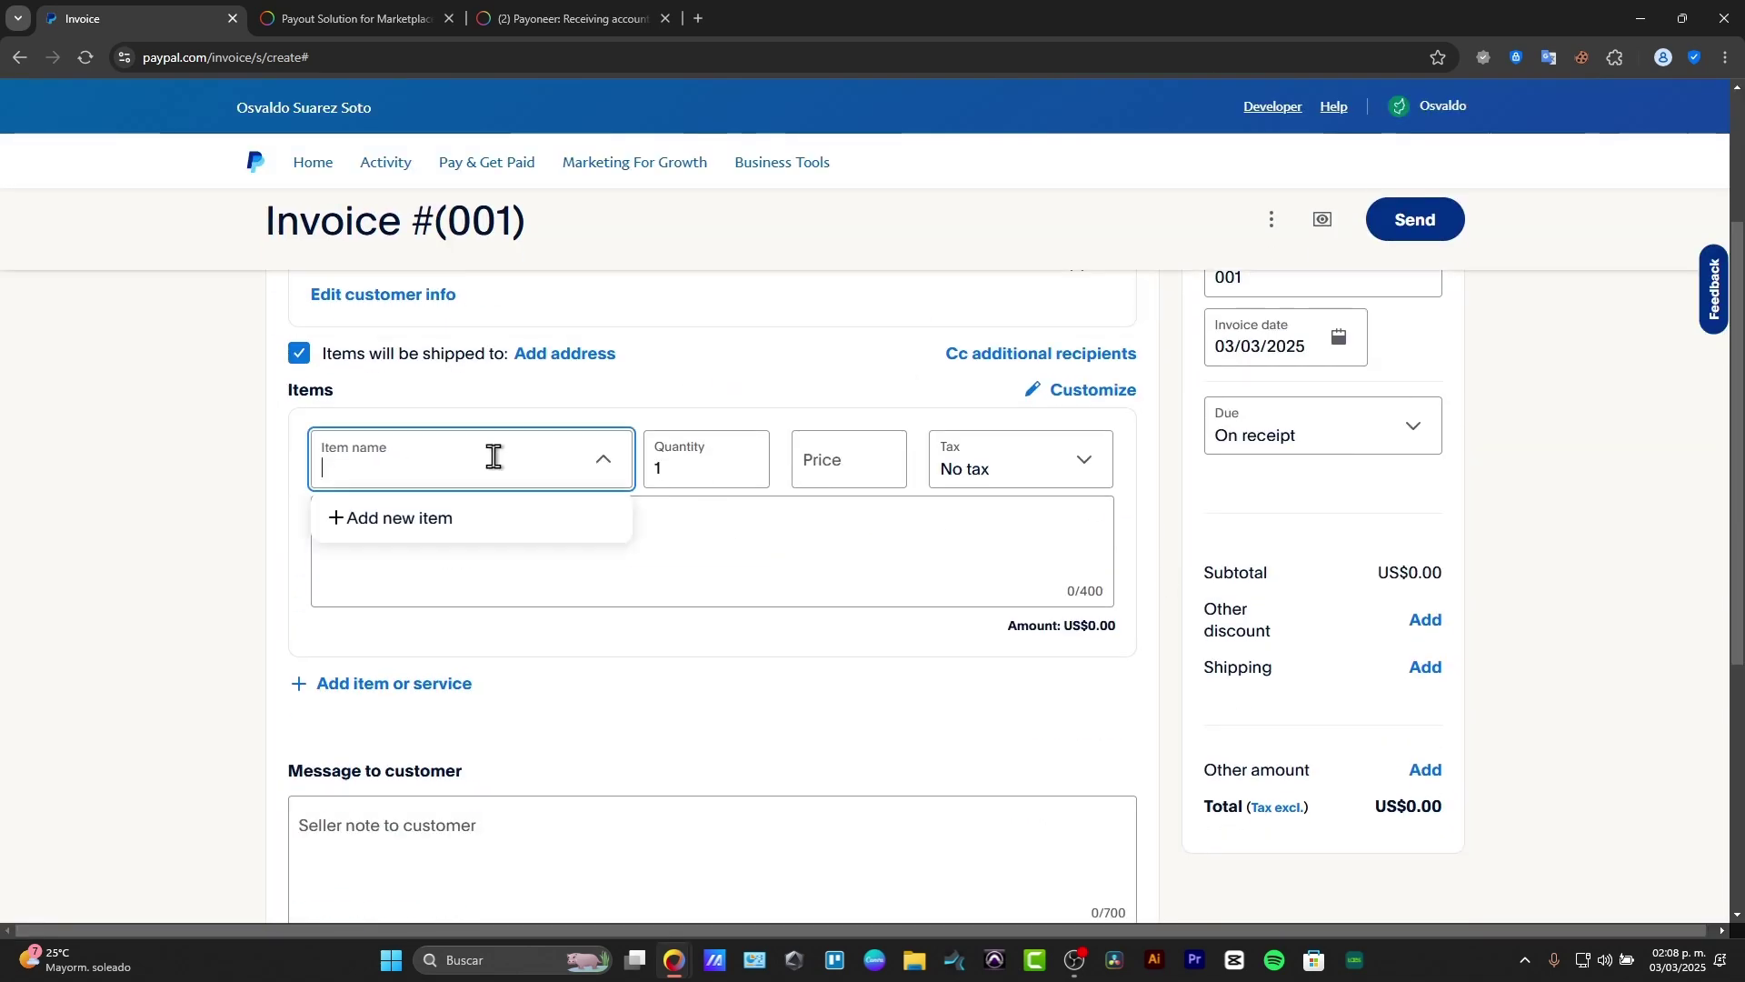
pyautogui.click(468, 519)
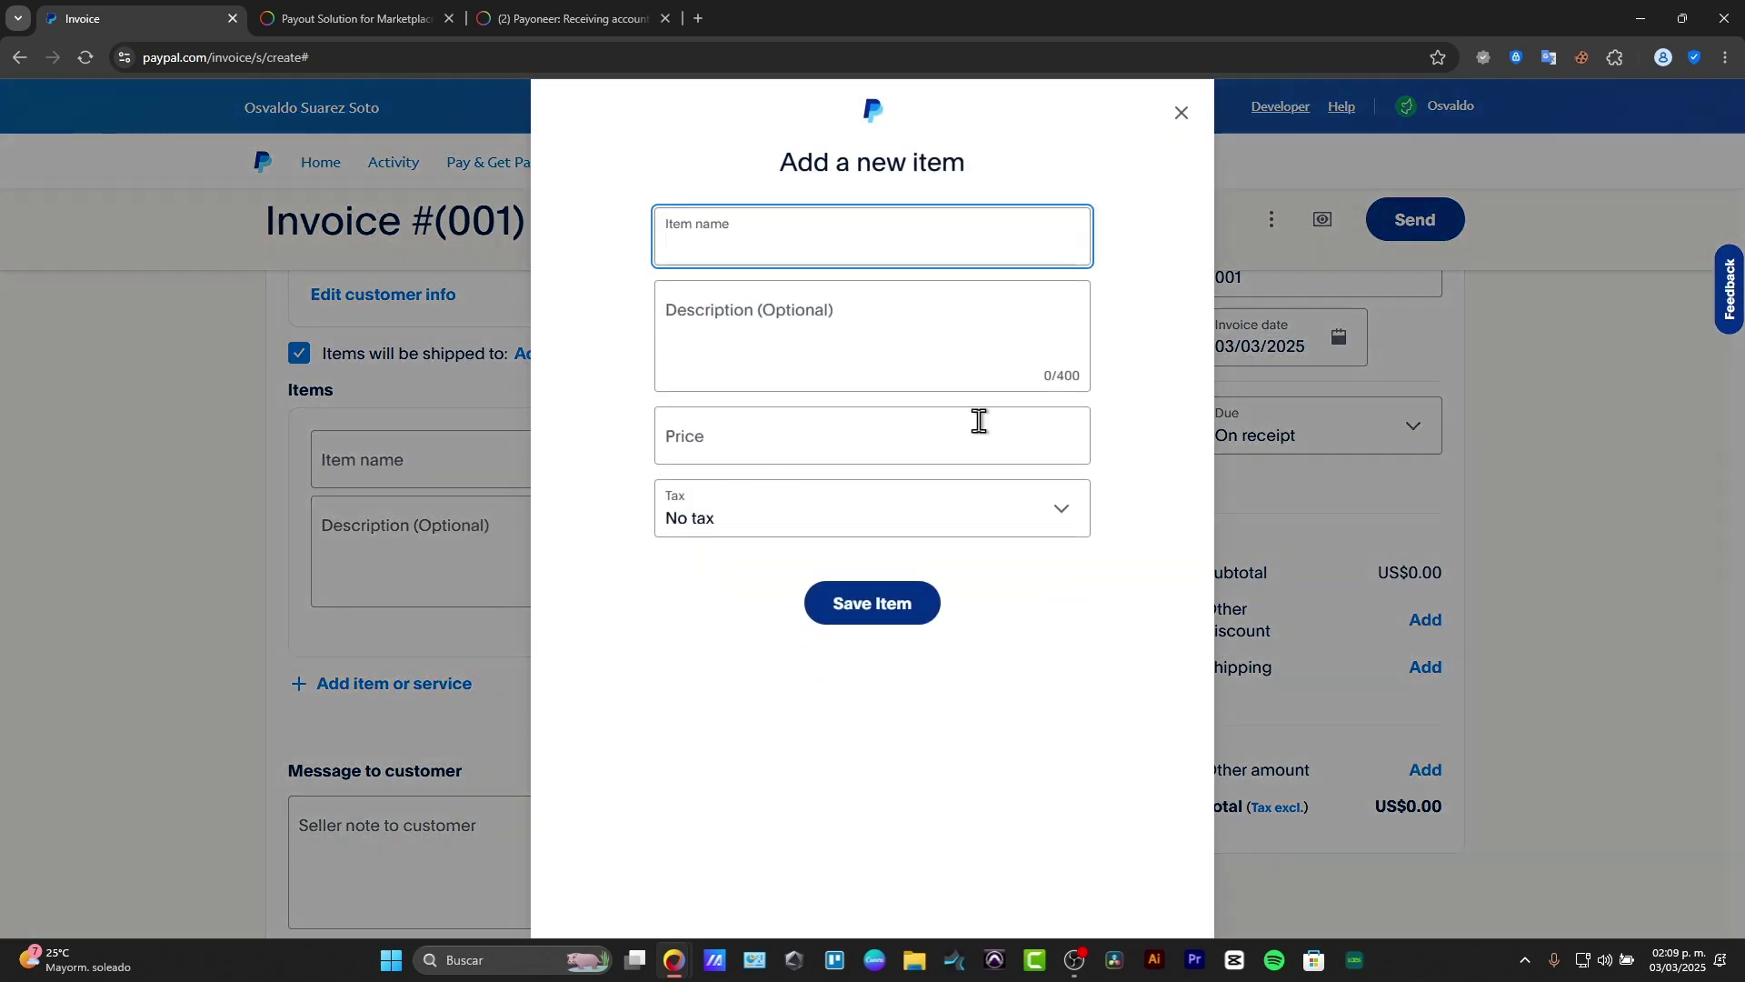
pyautogui.write('Edi')
pyautogui.press('BackSpace')
pyautogui.press('BackSpace')
pyautogui.press('BackSpace')
pyautogui.write('PRODUCT 1')
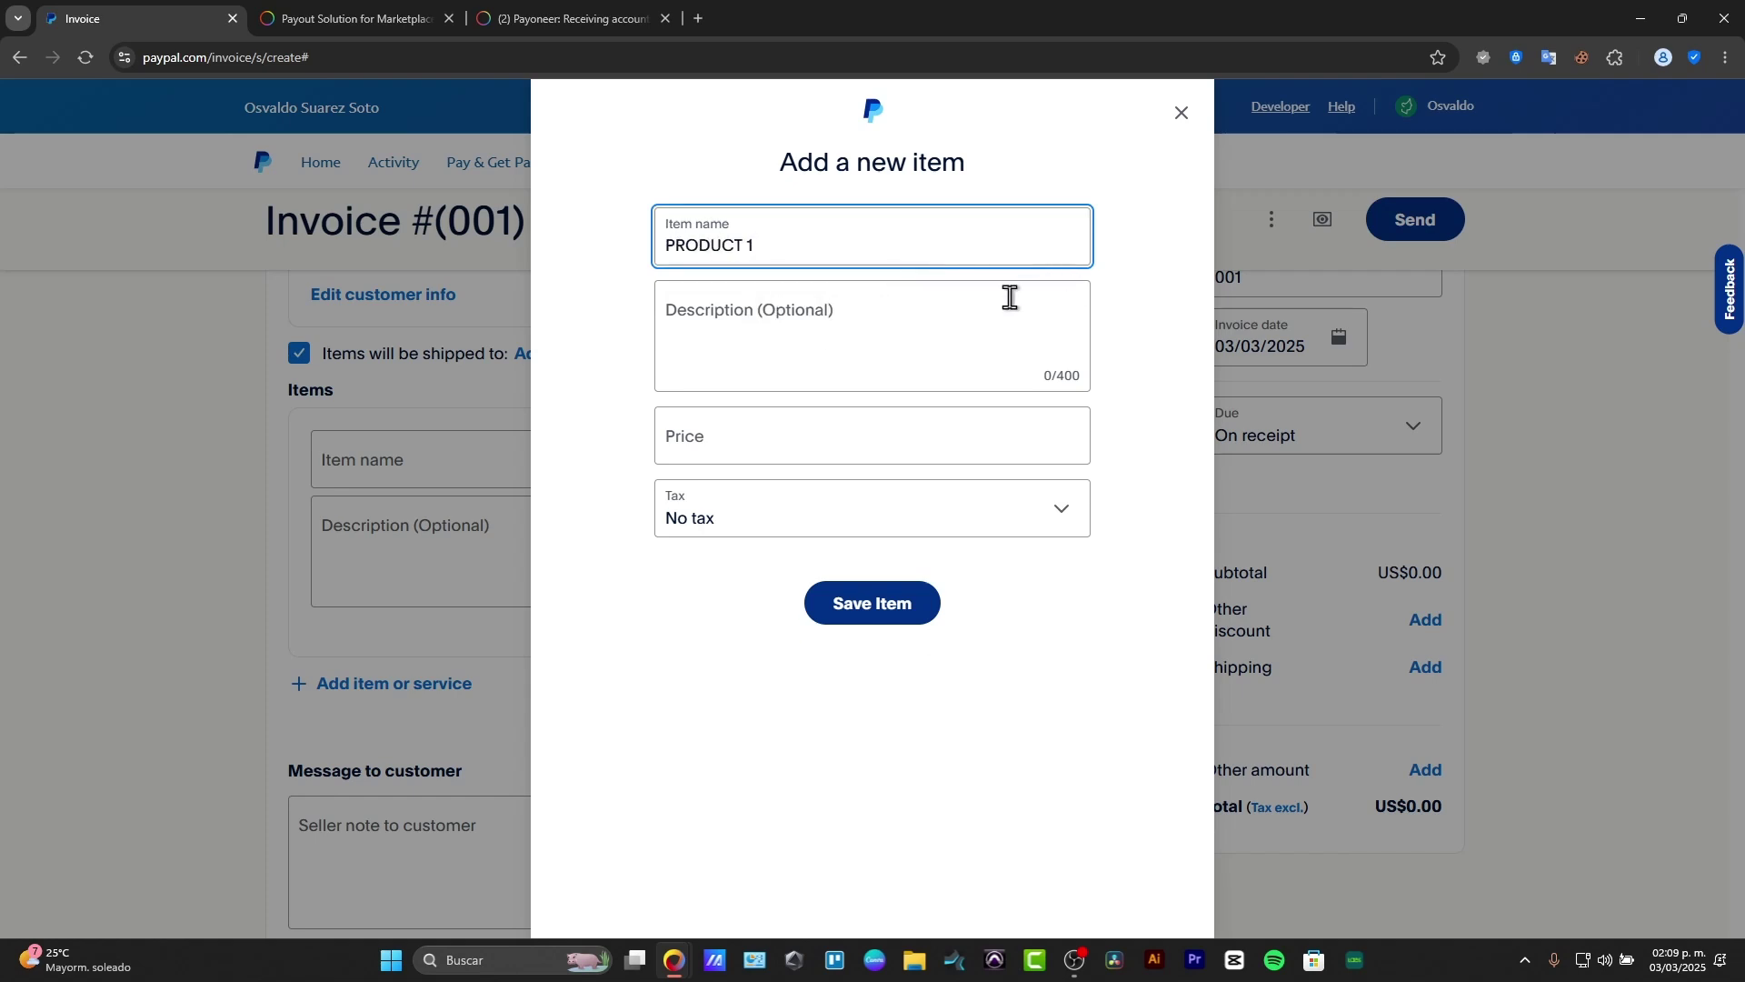
pyautogui.click(1008, 299)
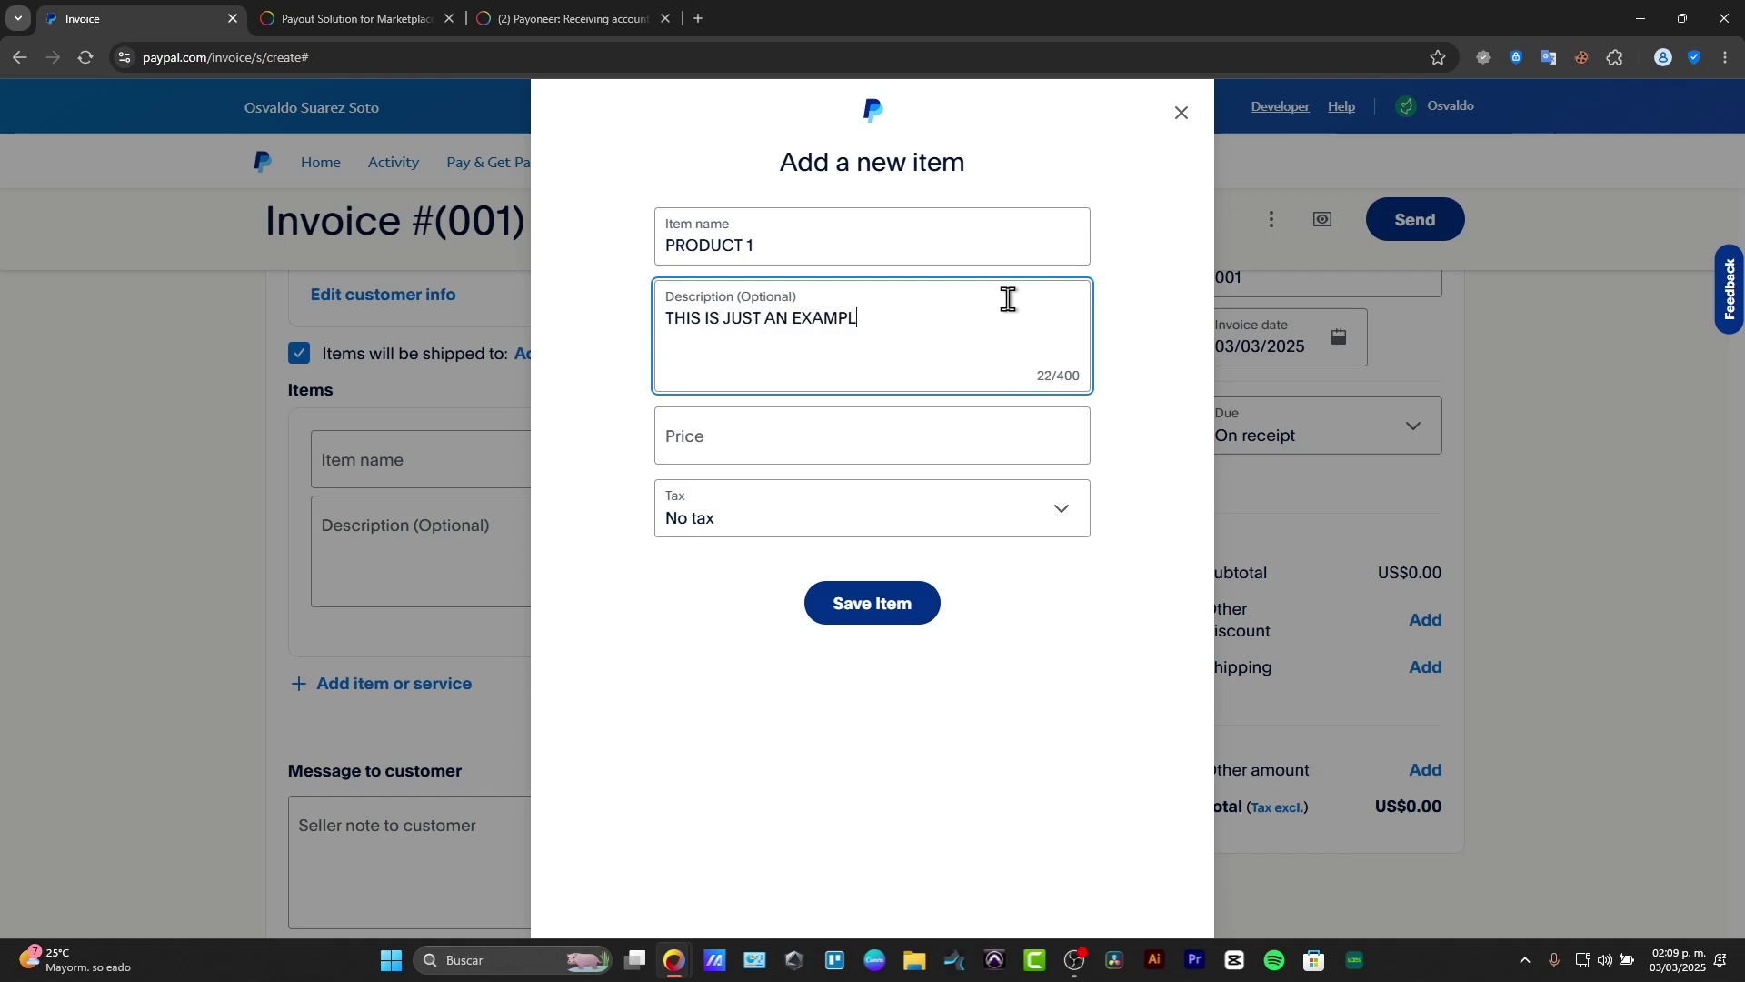
pyautogui.write('E')
pyautogui.click(786, 414)
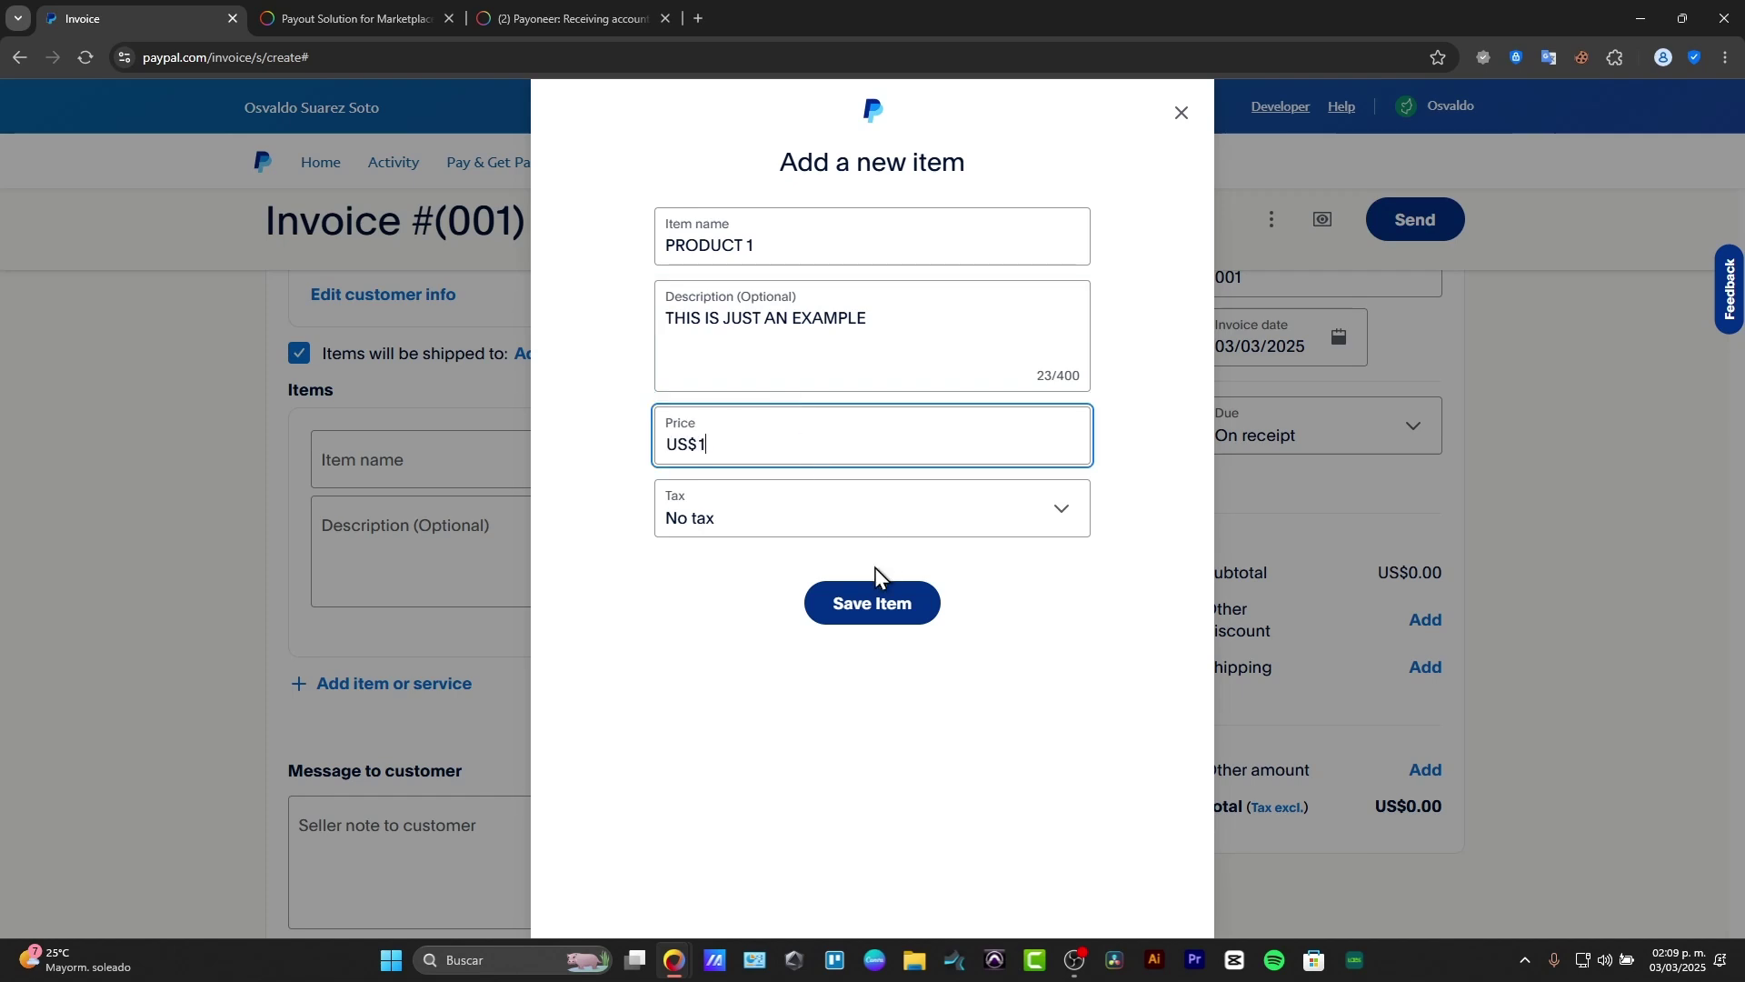
pyautogui.click(818, 604)
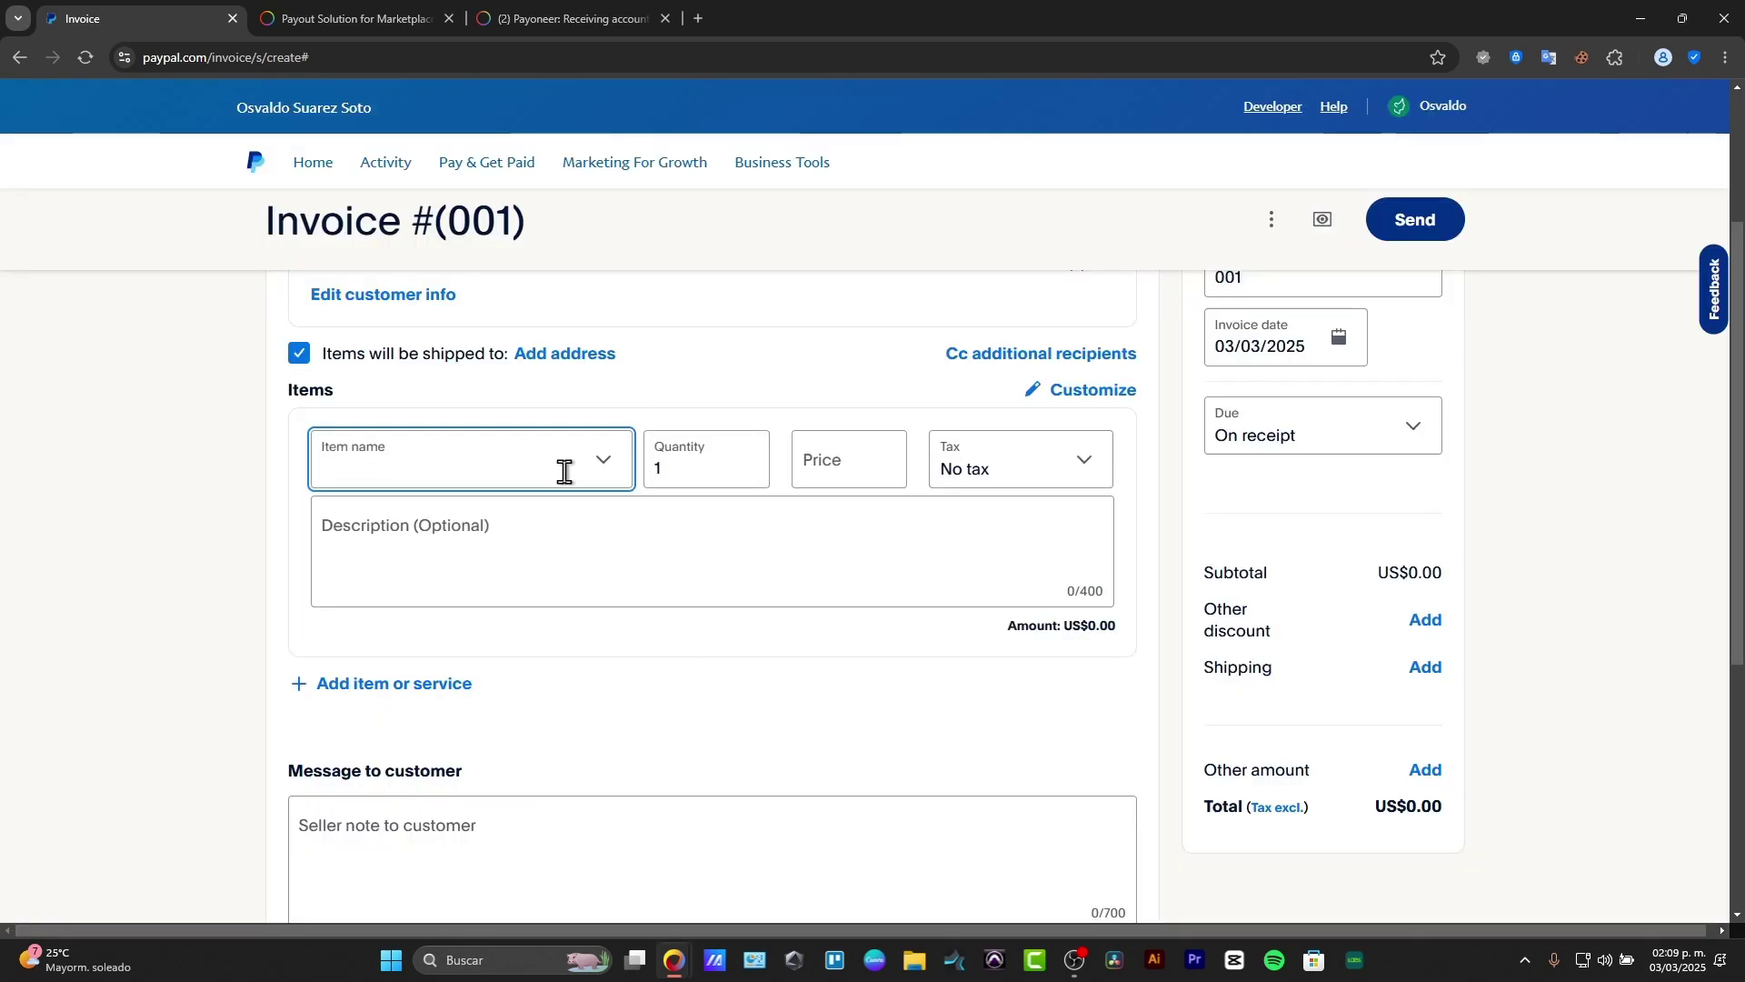
# Step: Put PRODUCT 1 on the invoice line and delete the empty second row
pyautogui.click(565, 470)
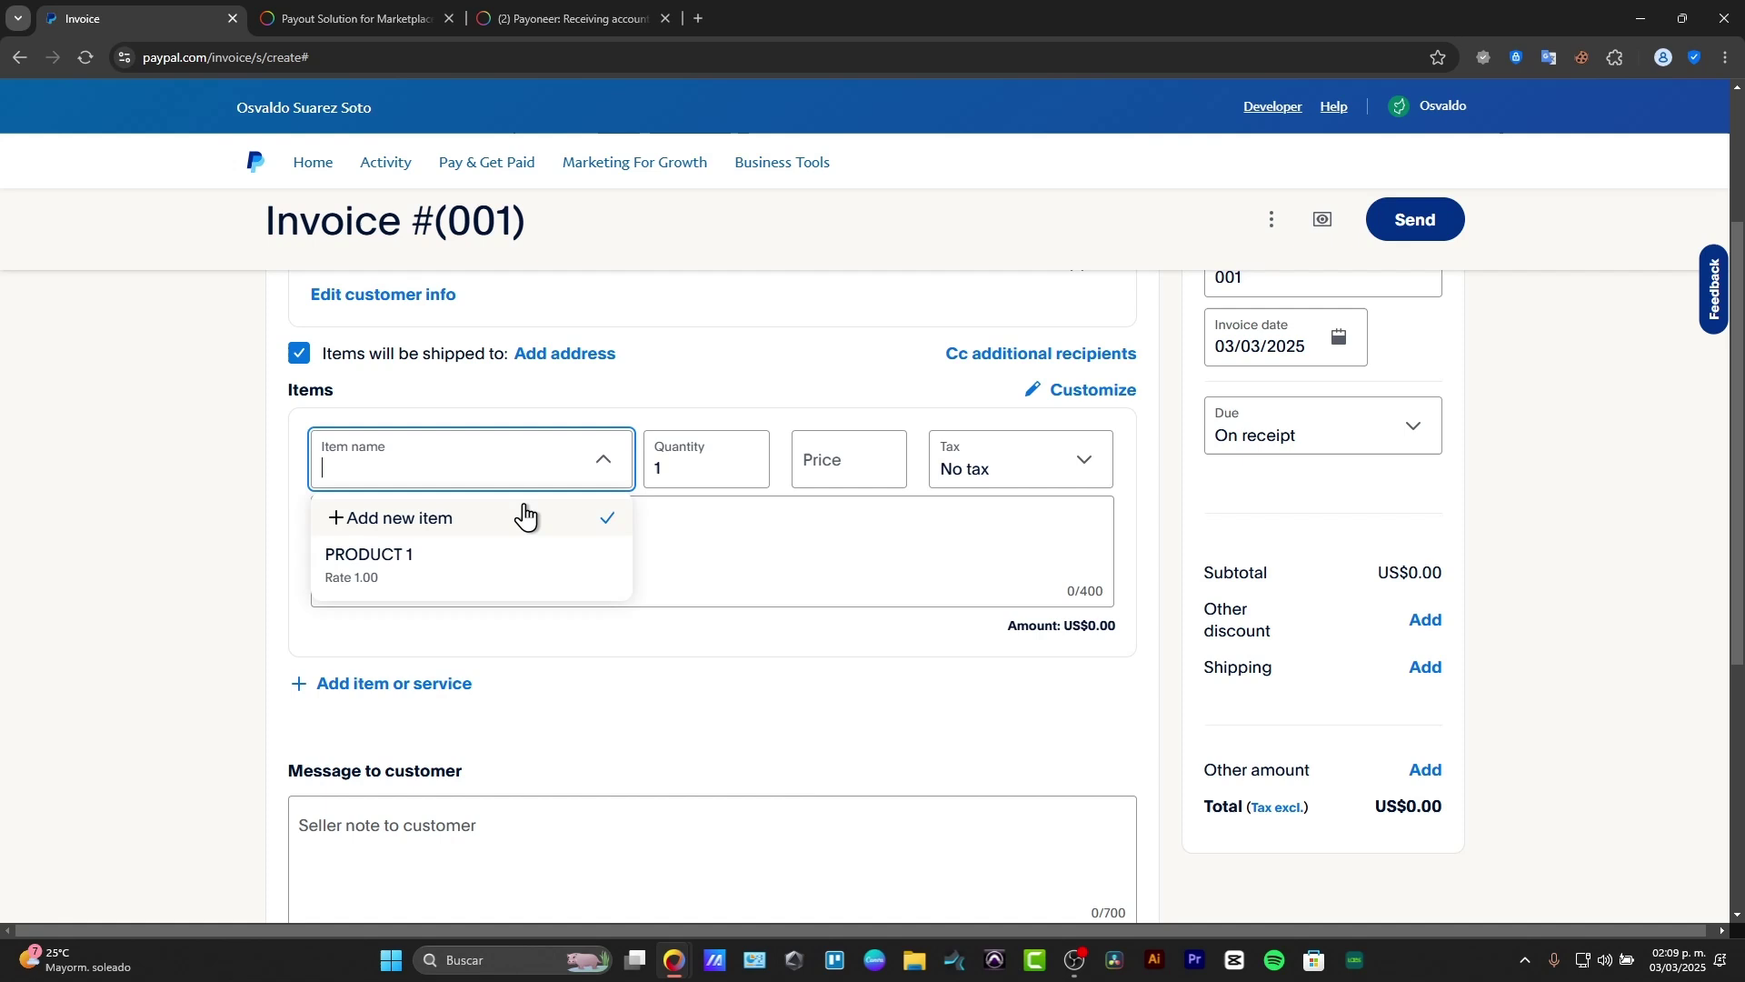
pyautogui.click(381, 571)
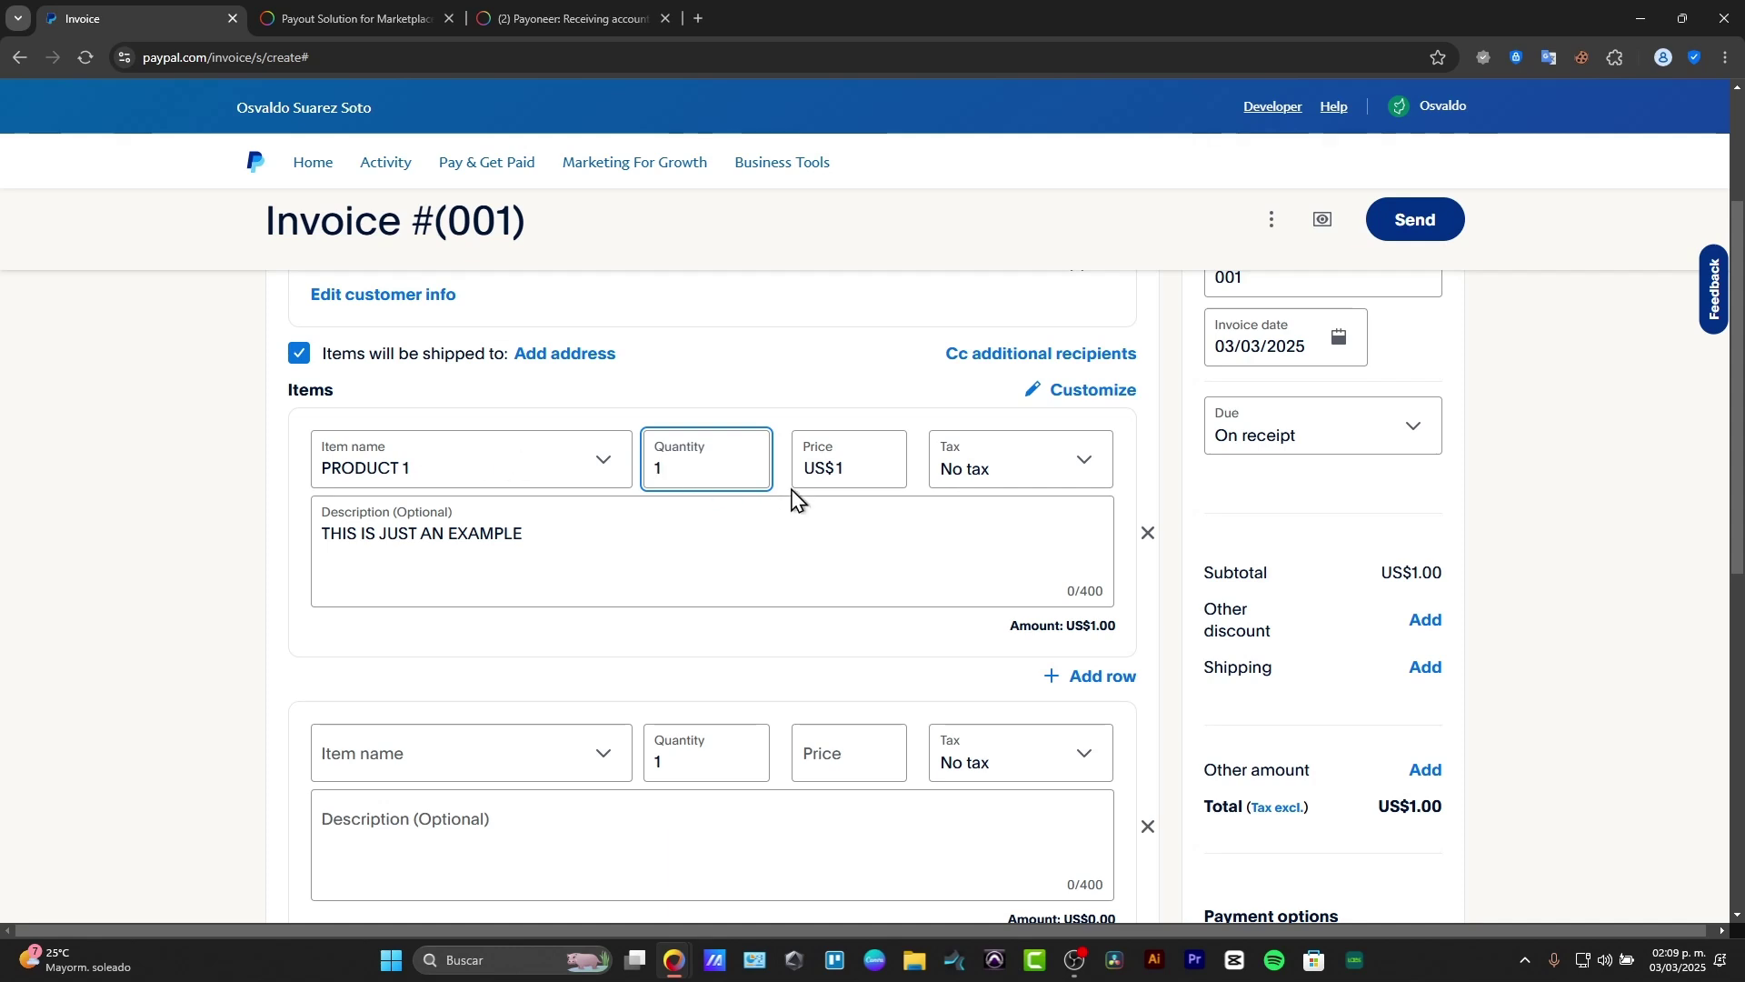
pyautogui.scroll(-3, 919, 585)
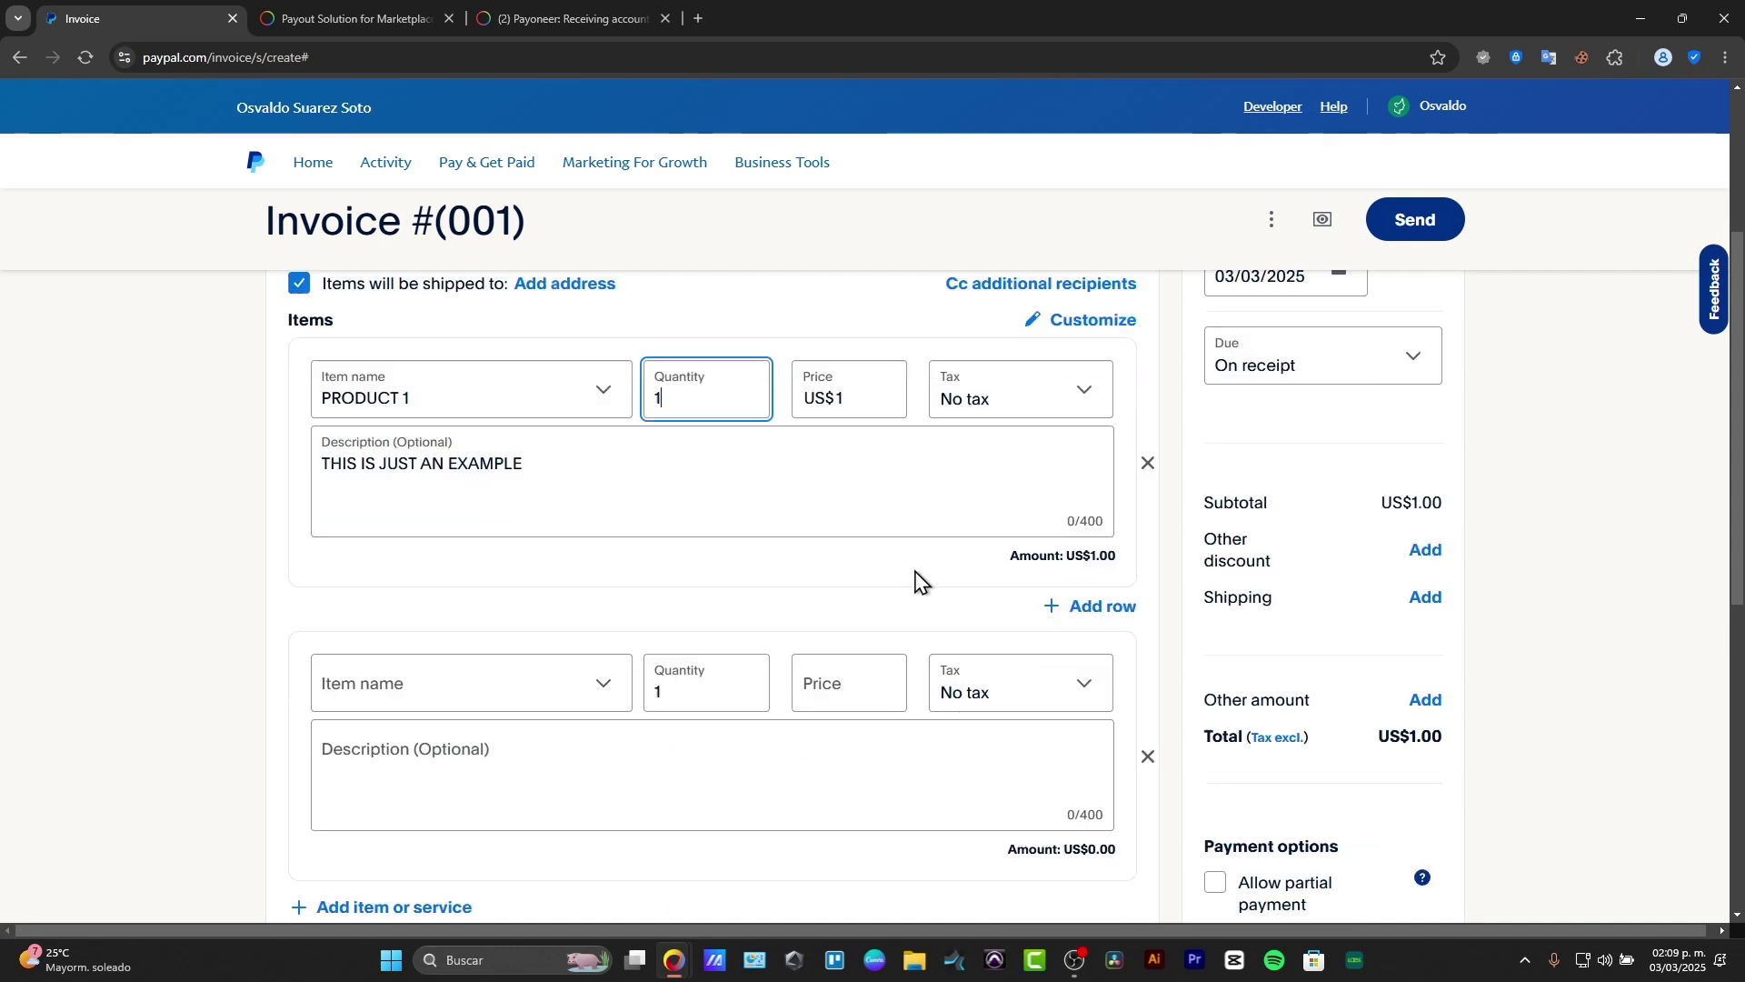
pyautogui.click(482, 510)
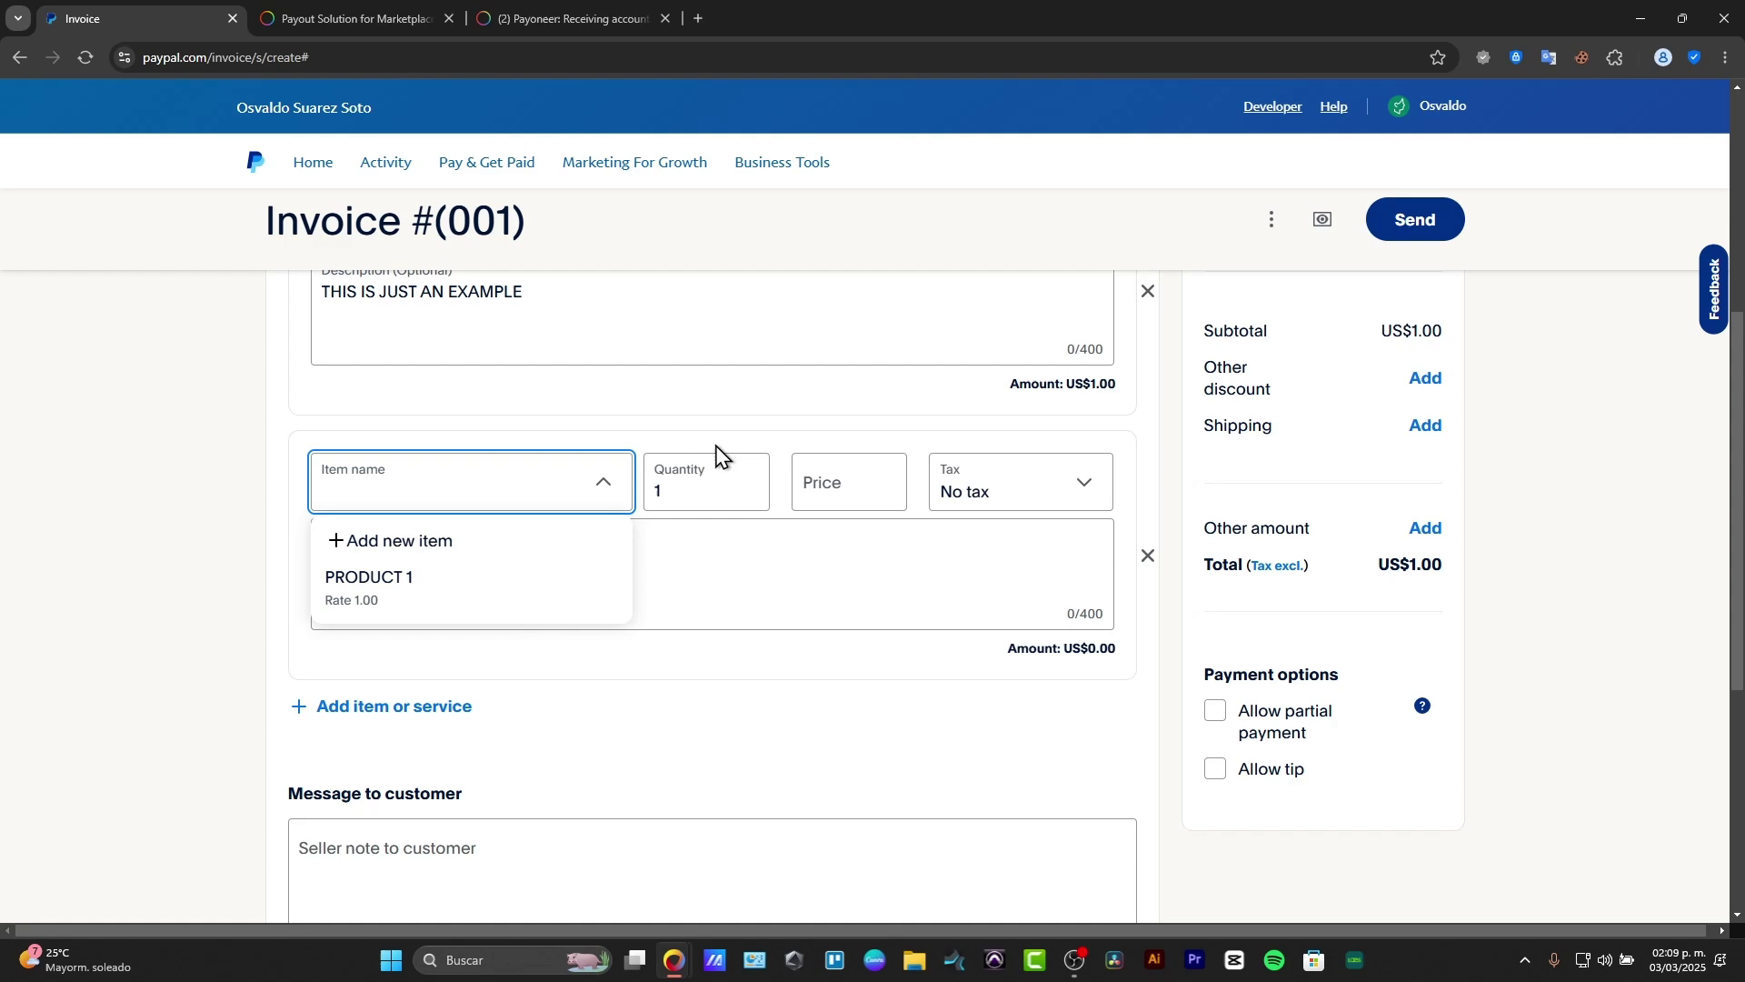
pyautogui.click(1148, 556)
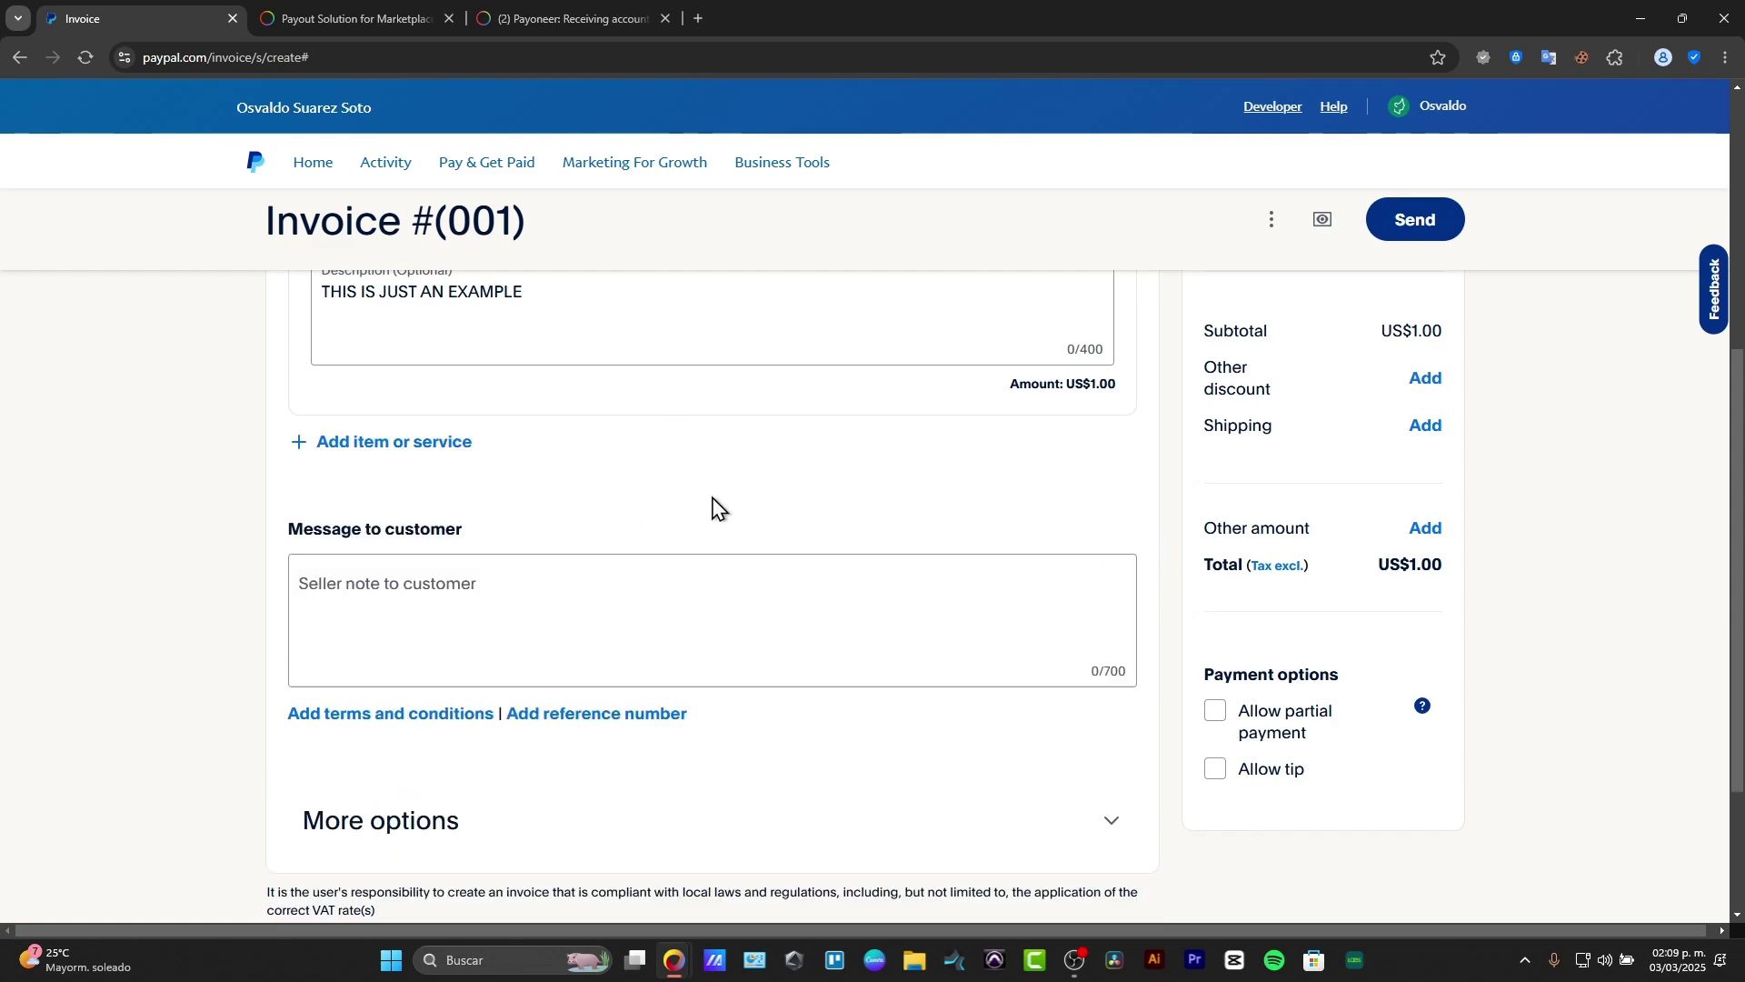
pyautogui.scroll(3, 919, 498)
pyautogui.scroll(-3, 631, 561)
# Step: Complete the note in Message to customer
pyautogui.click(704, 611)
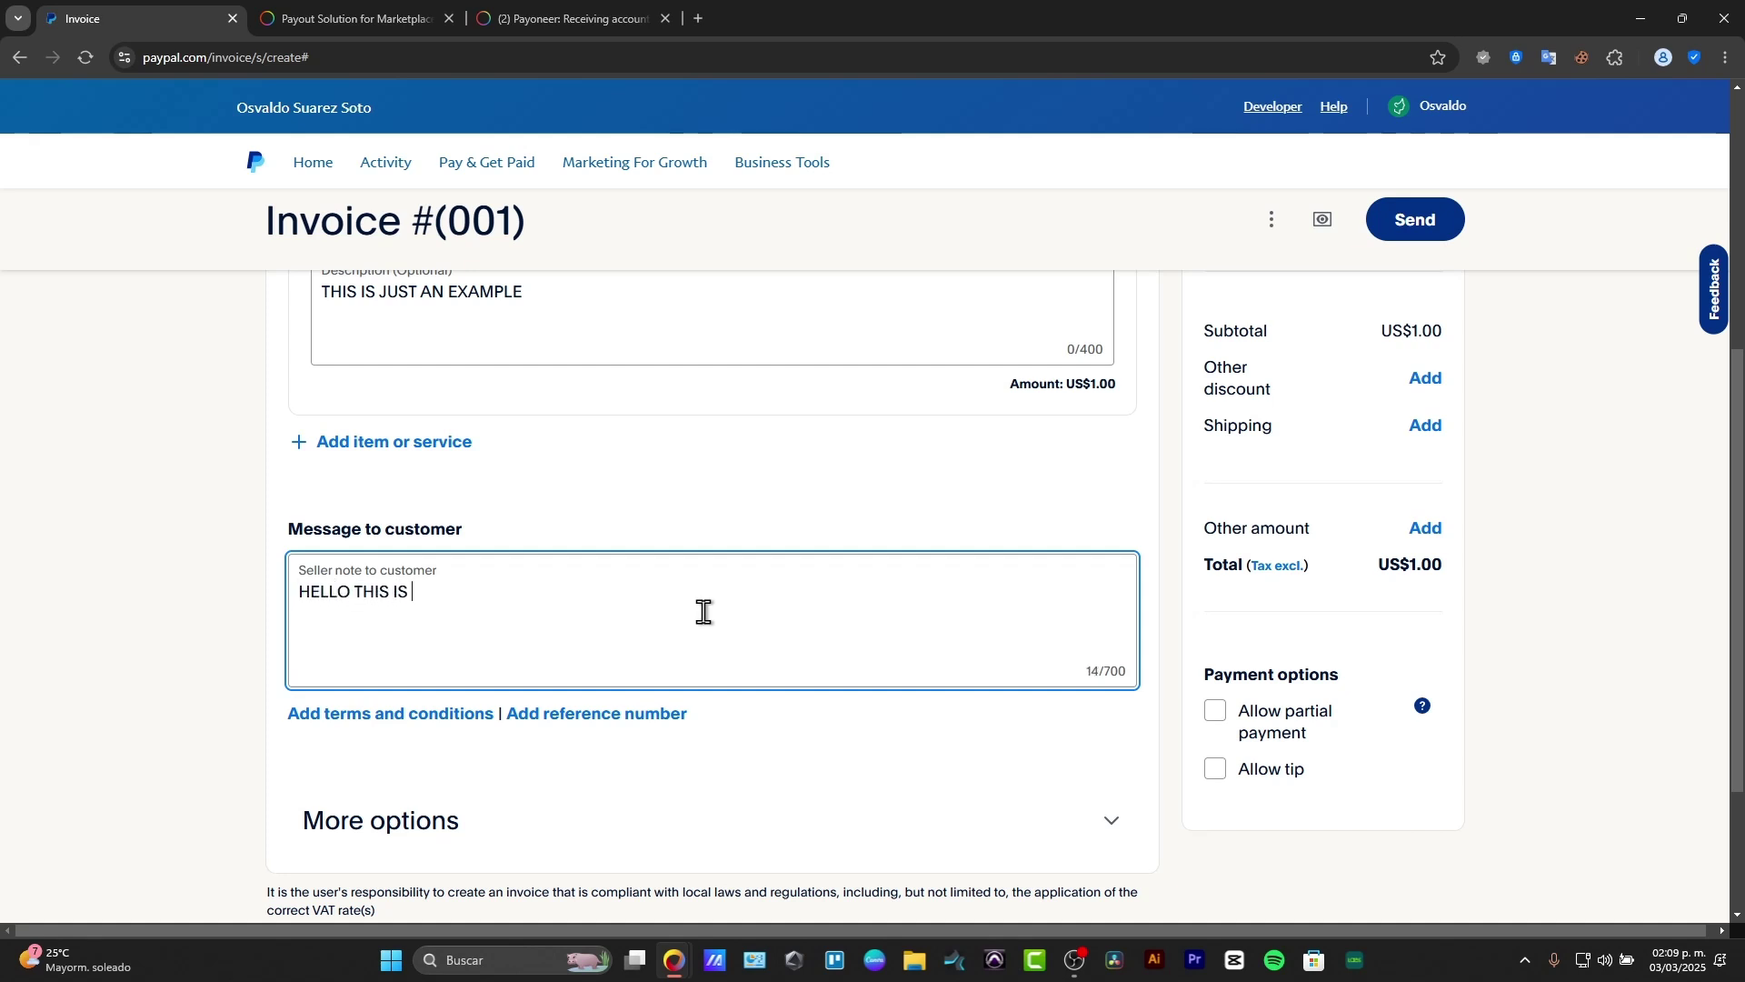
pyautogui.press('BackSpace')
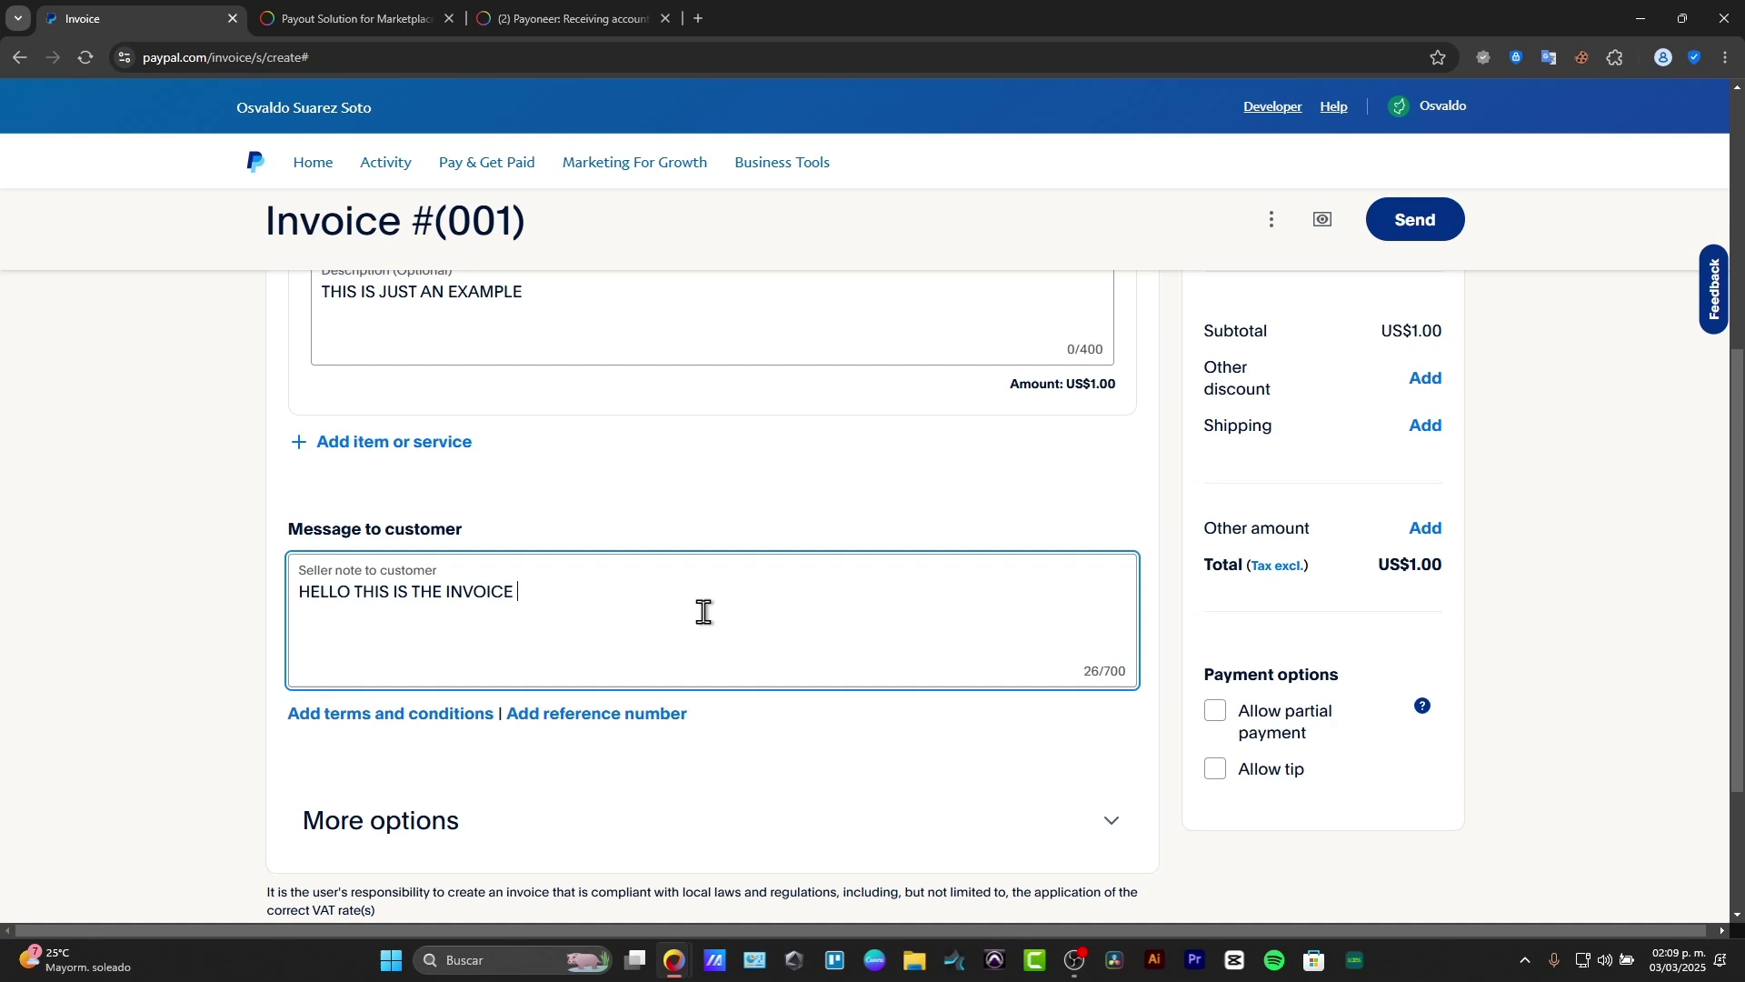
pyautogui.write('OF YOUR PREVIOUS PURCHASE')
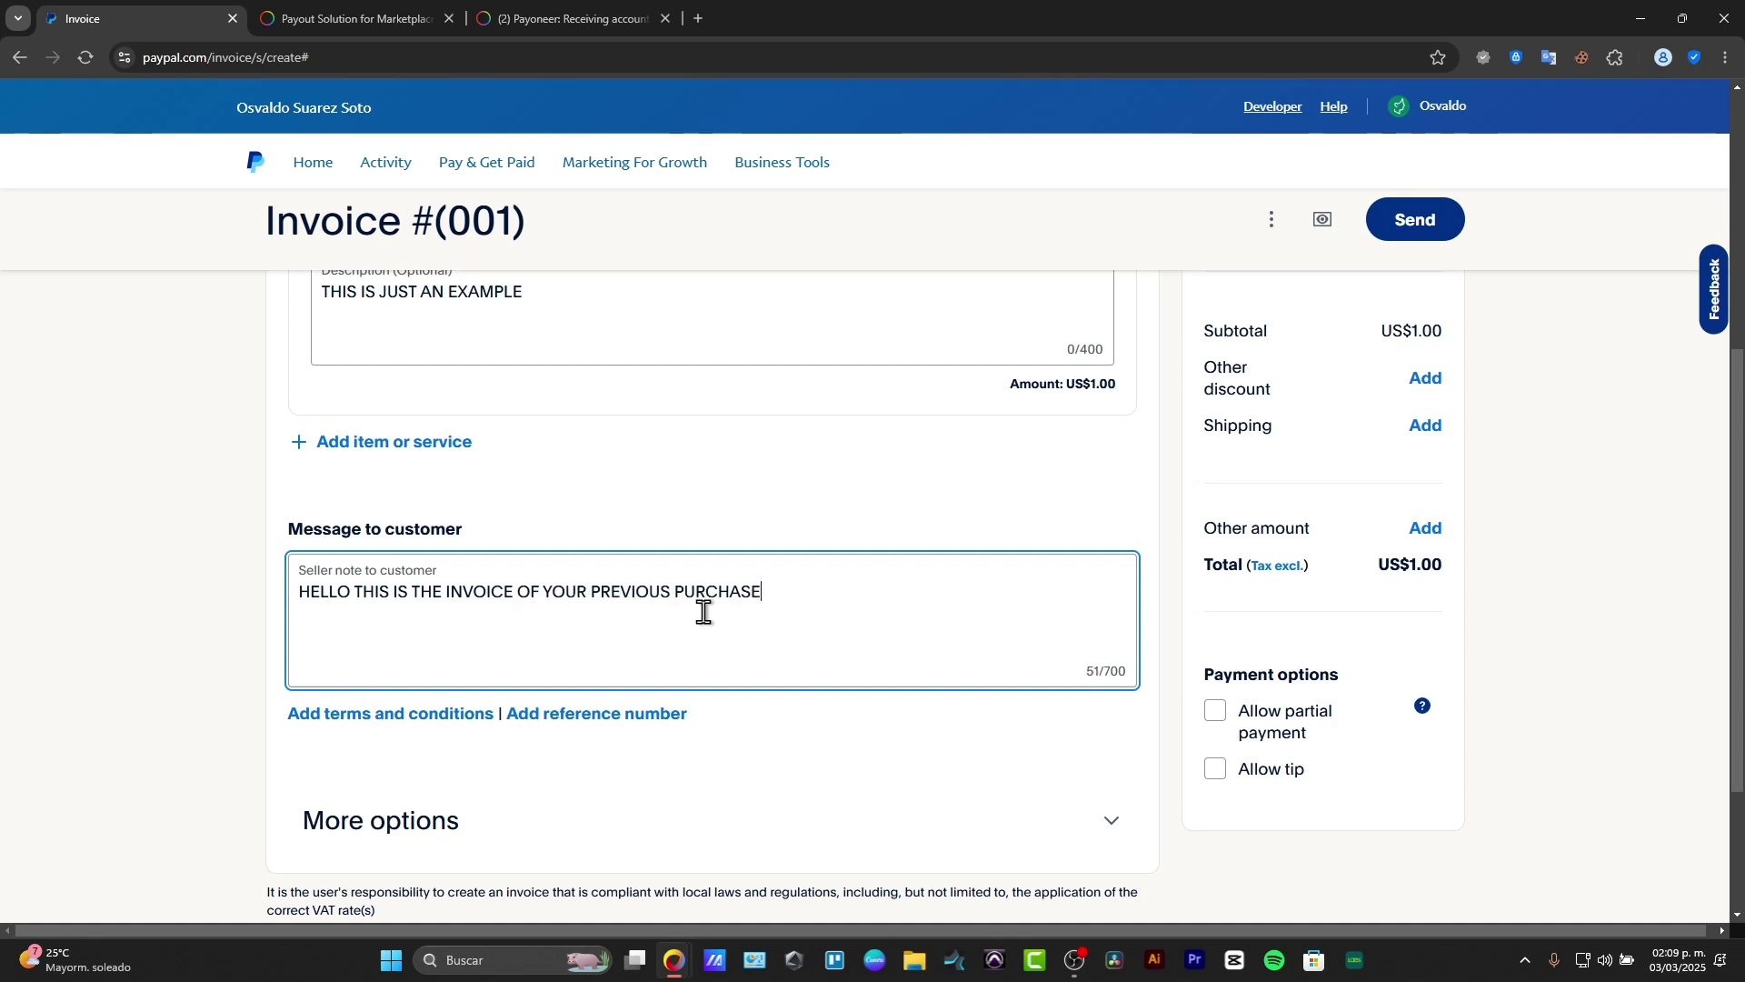
pyautogui.scroll(-3, 704, 611)
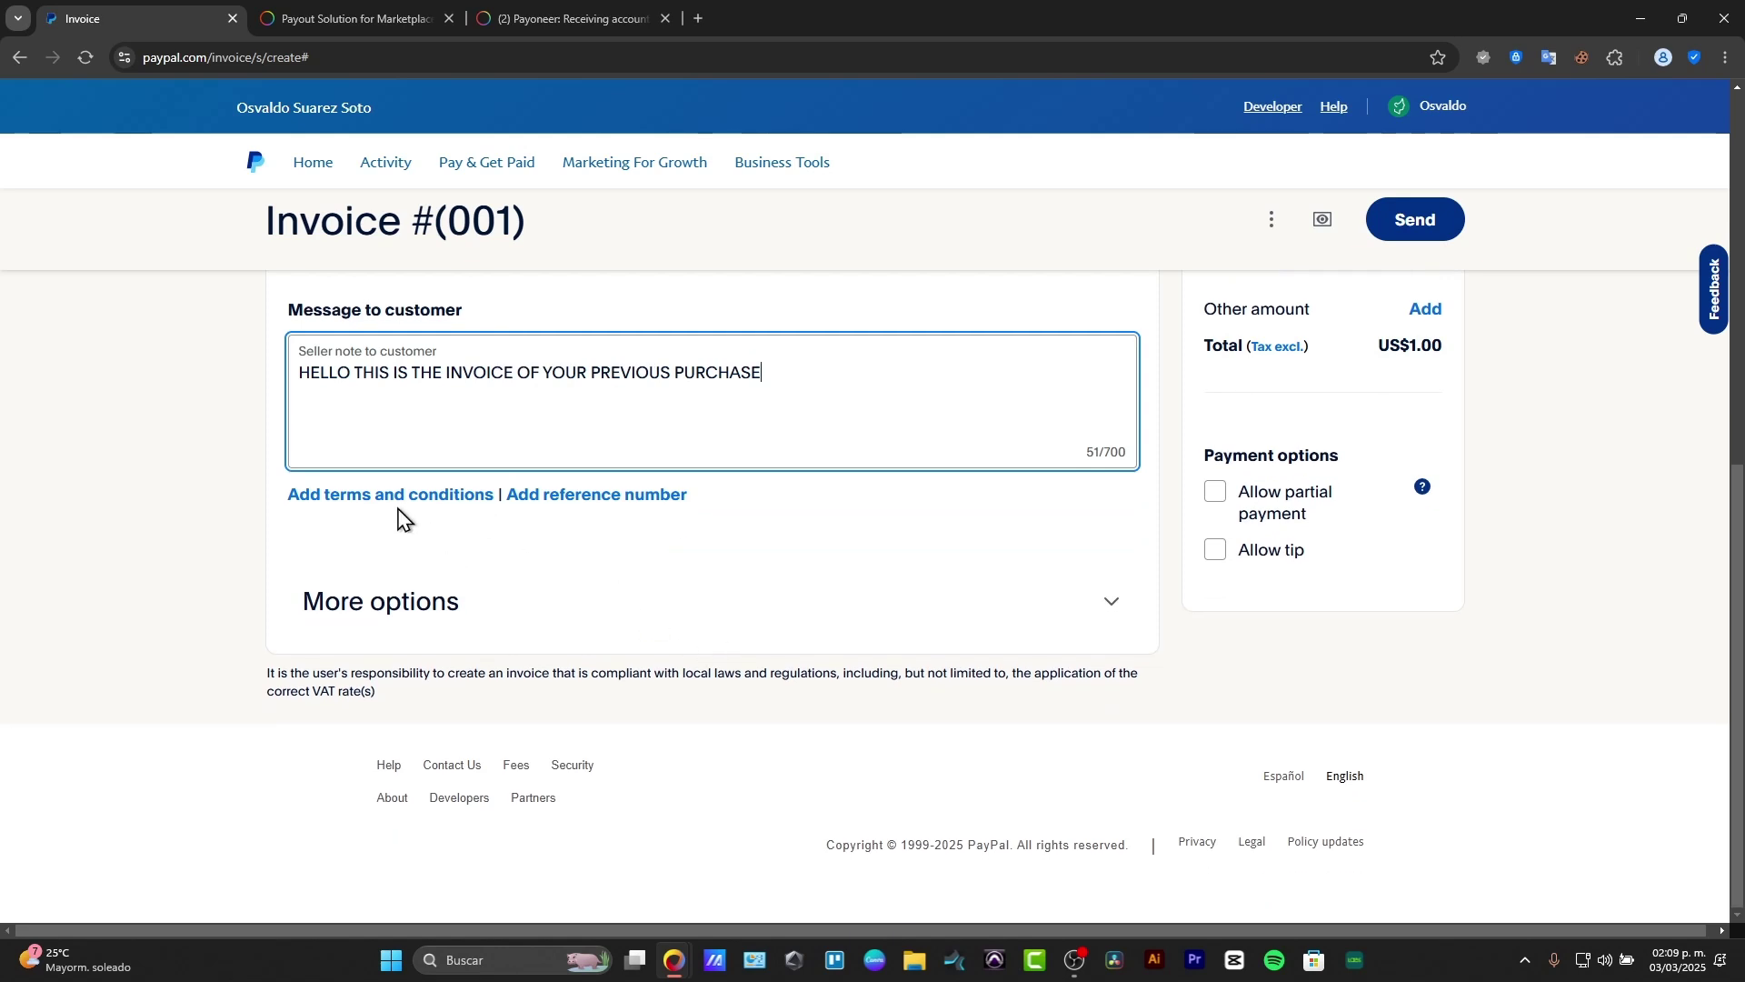
# Step: Add reference number 123345 and the terms 'THIS IS JUST AN EXAMPLE'
pyautogui.click(544, 499)
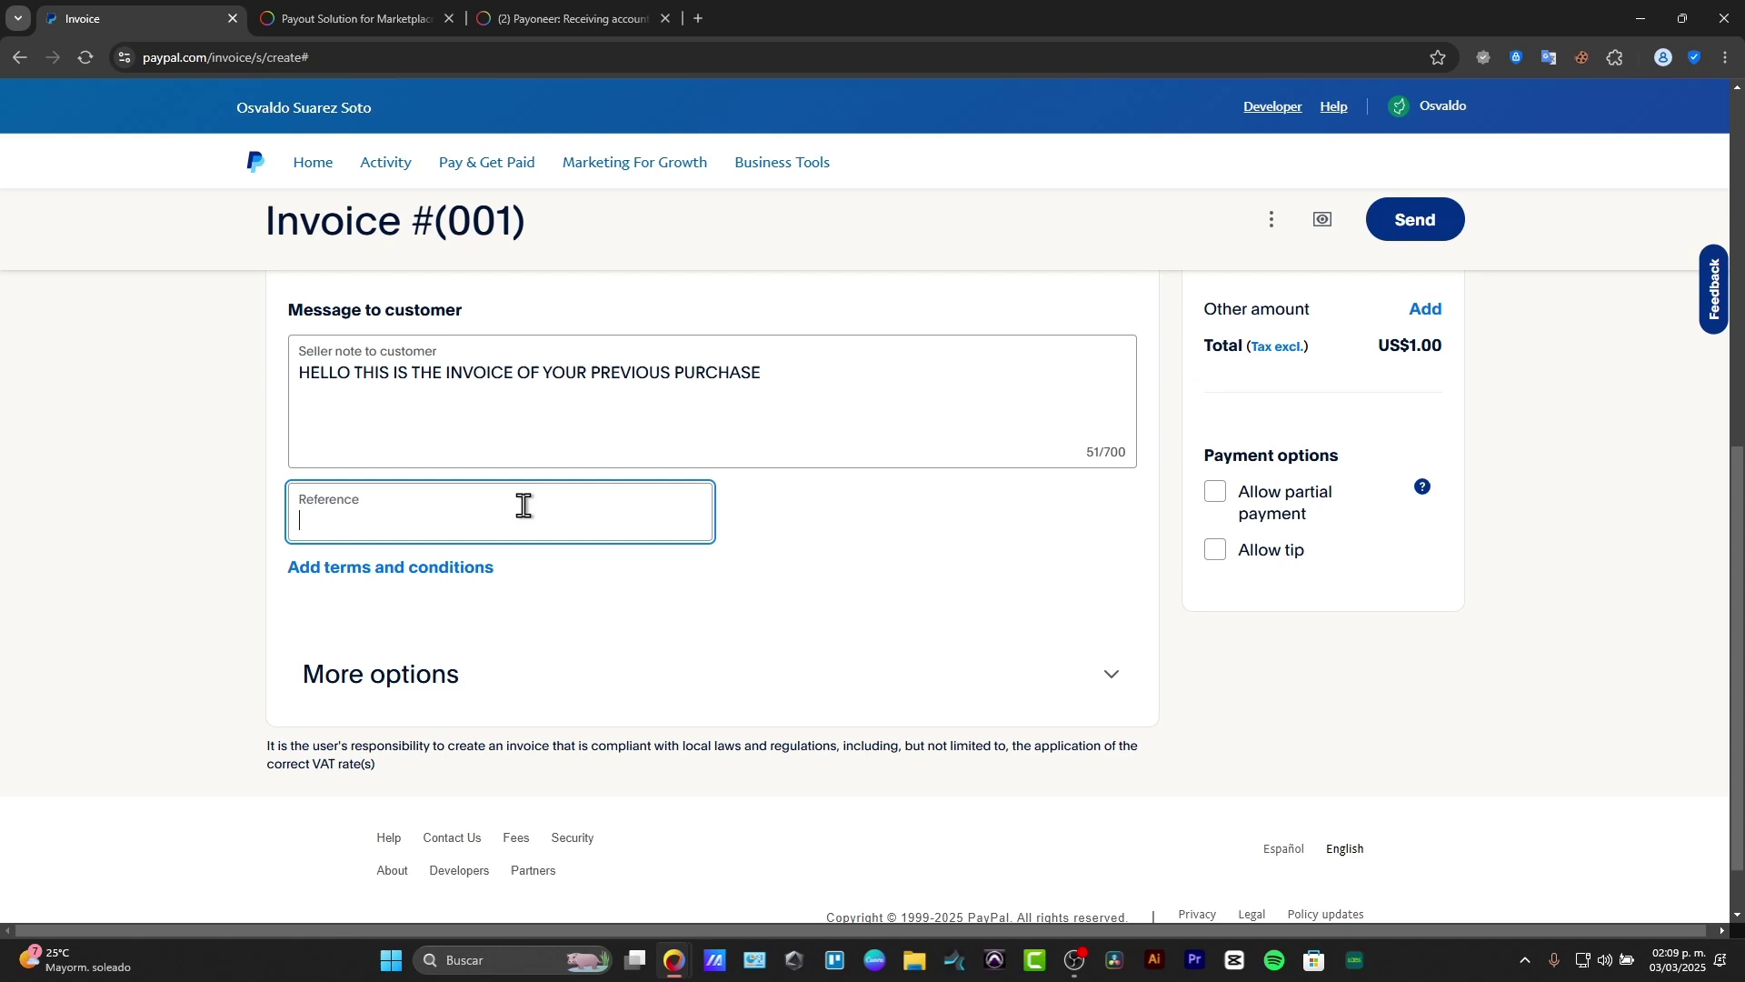
pyautogui.write('123345')
pyautogui.click(449, 573)
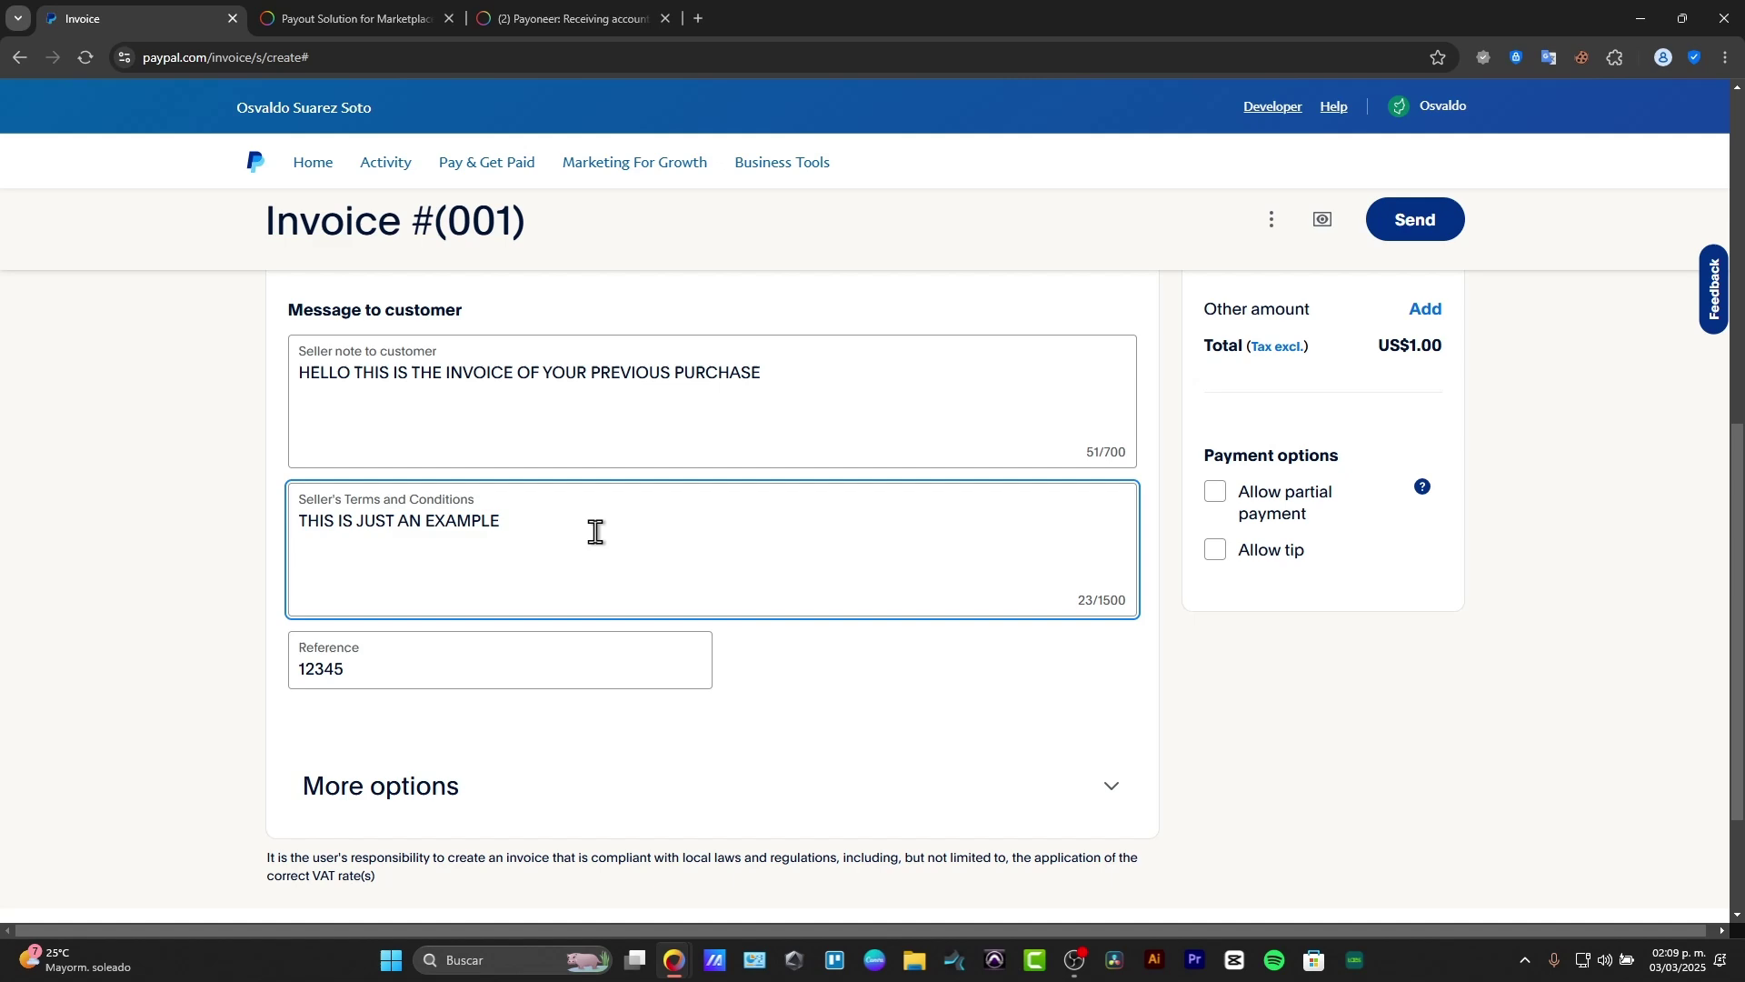
pyautogui.scroll(5, 597, 530)
# Step: Lower PRODUCT 1's price from US$1 to US$0.1
pyautogui.click(873, 478)
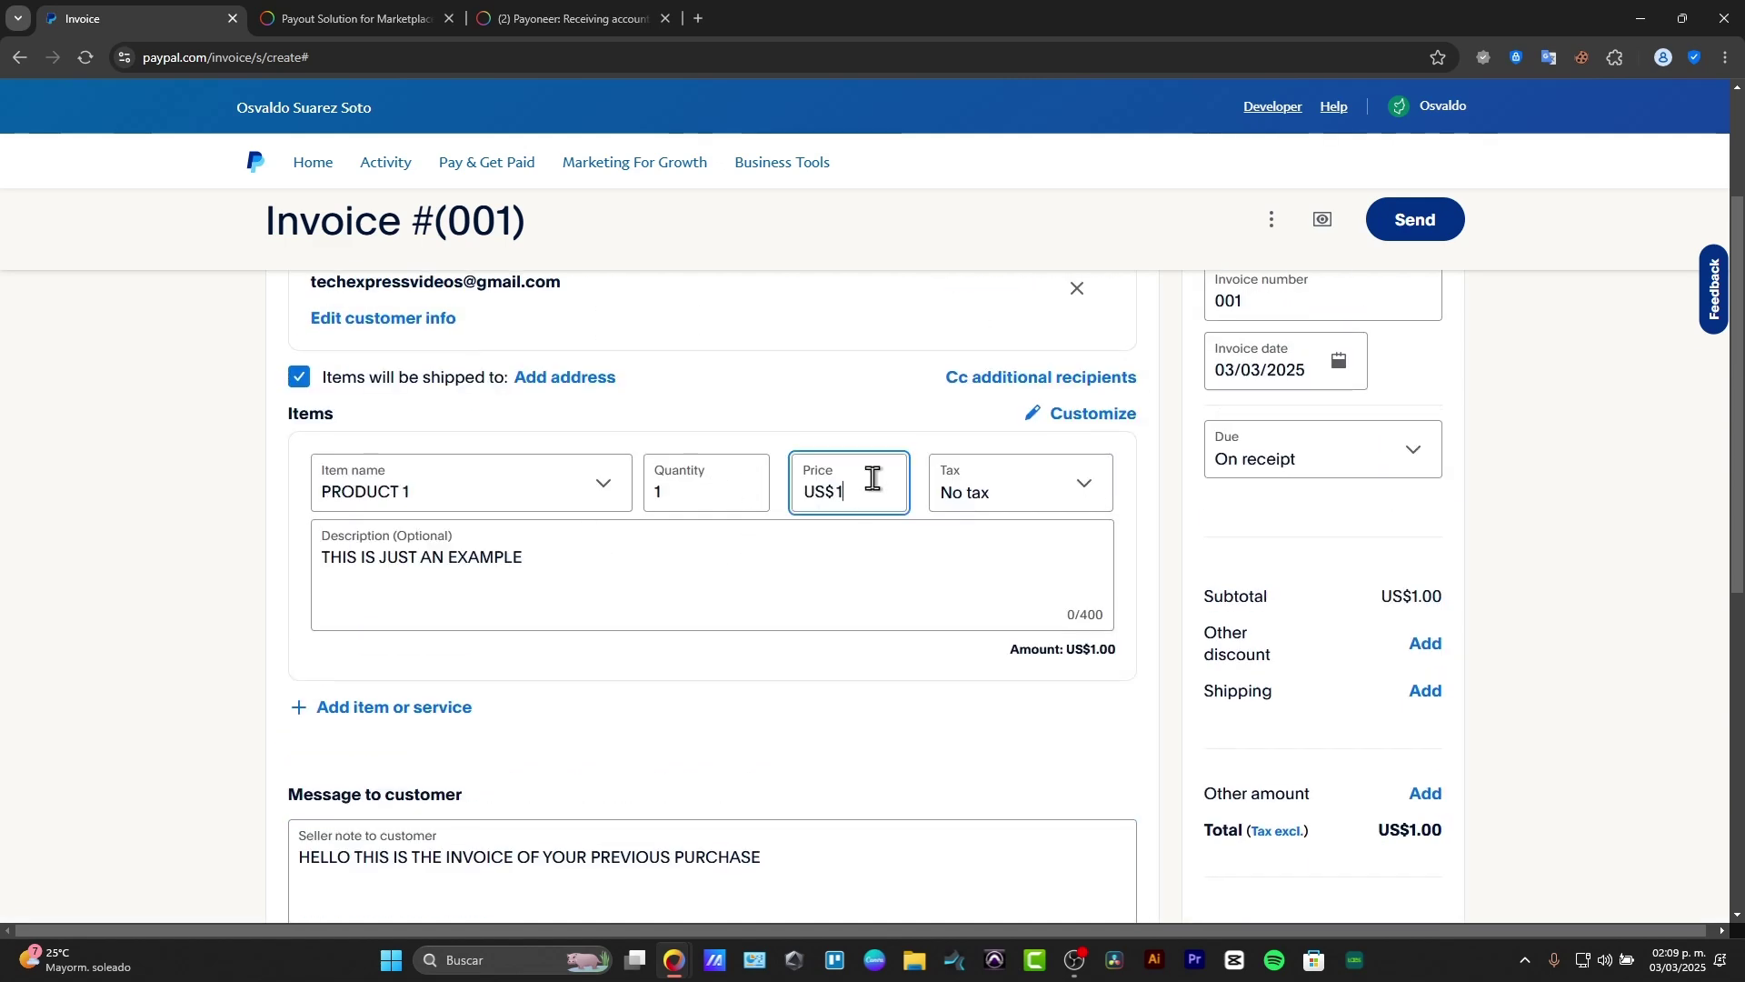
pyautogui.press('BackSpace')
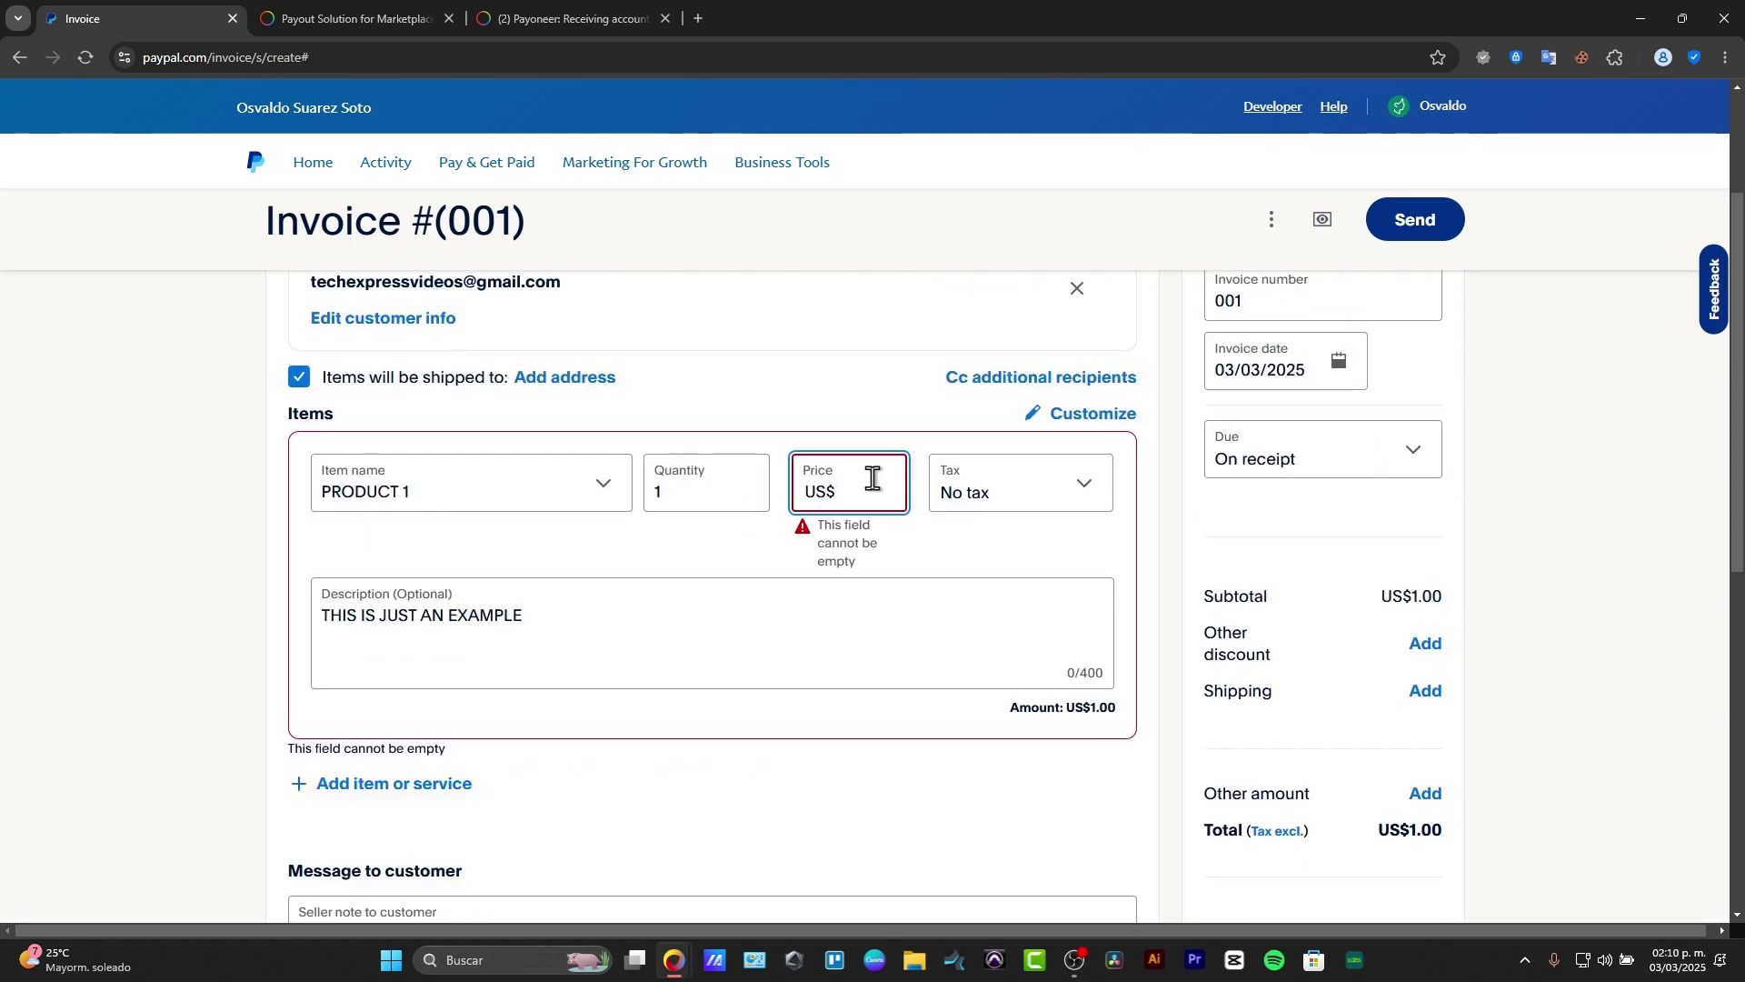
pyautogui.write('0.1')
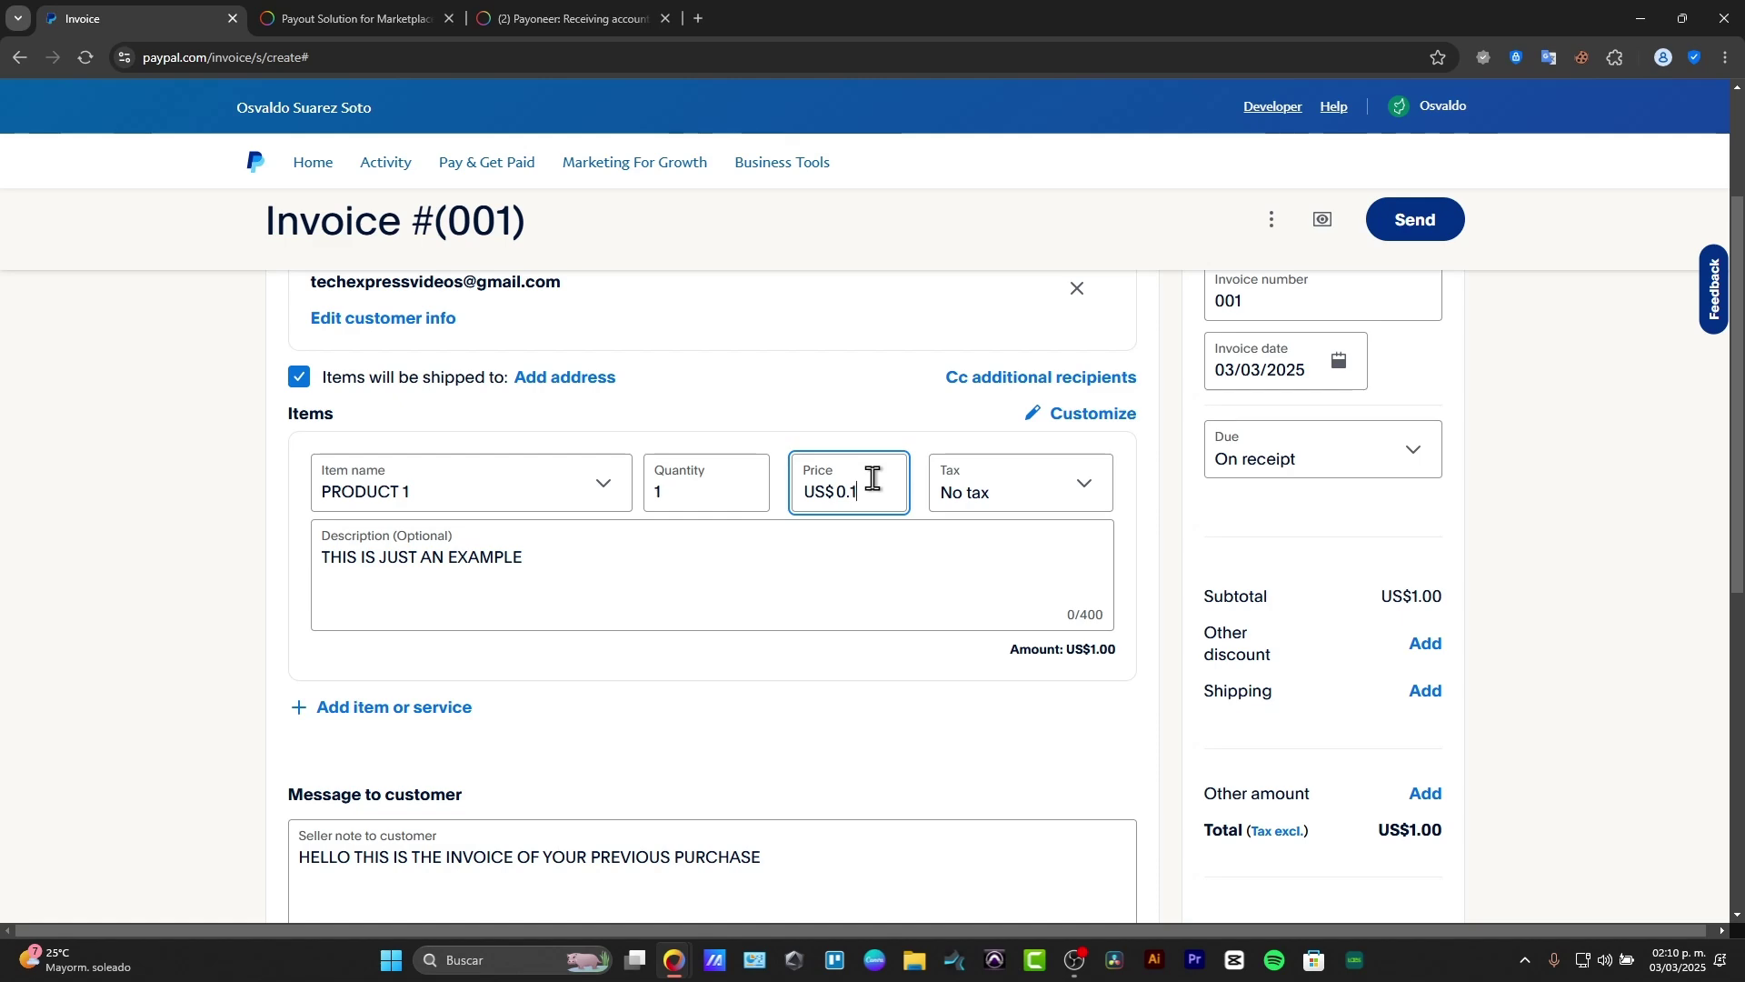
pyautogui.press('Tab')
# Step: Attach Canvademy (1).png to the invoice under More options > Attachments
pyautogui.scroll(-8, 1083, 582)
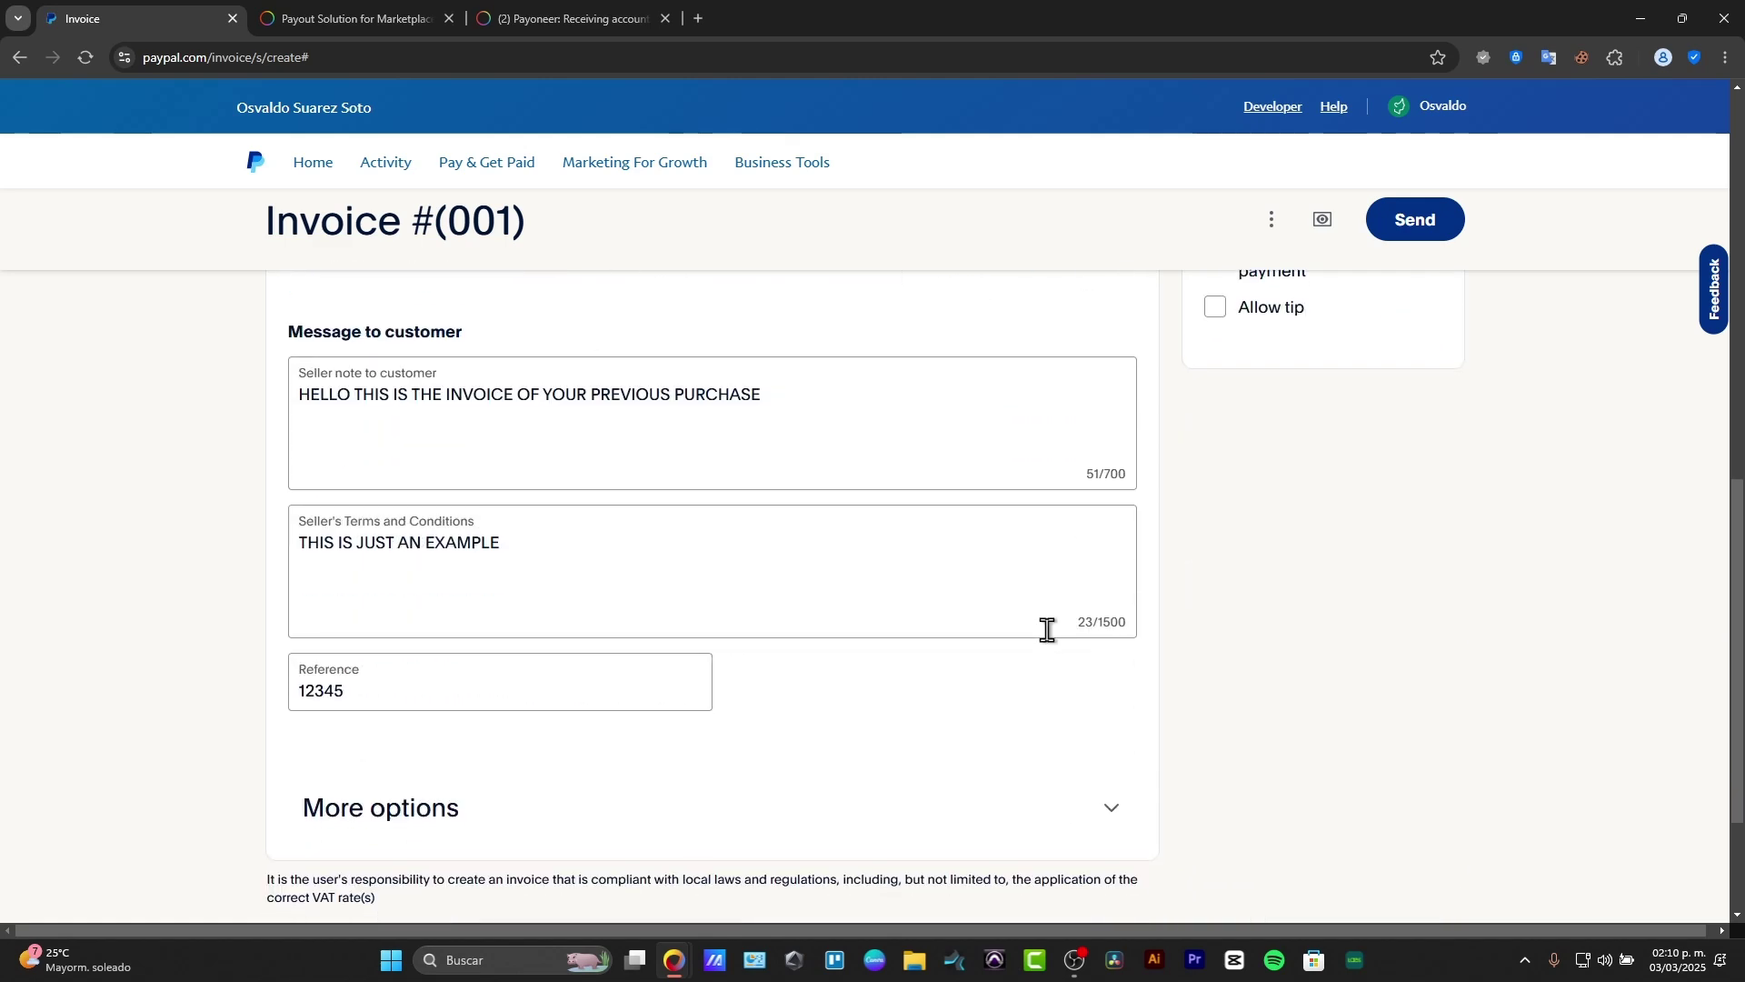
pyautogui.scroll(-2, 1048, 630)
pyautogui.click(448, 616)
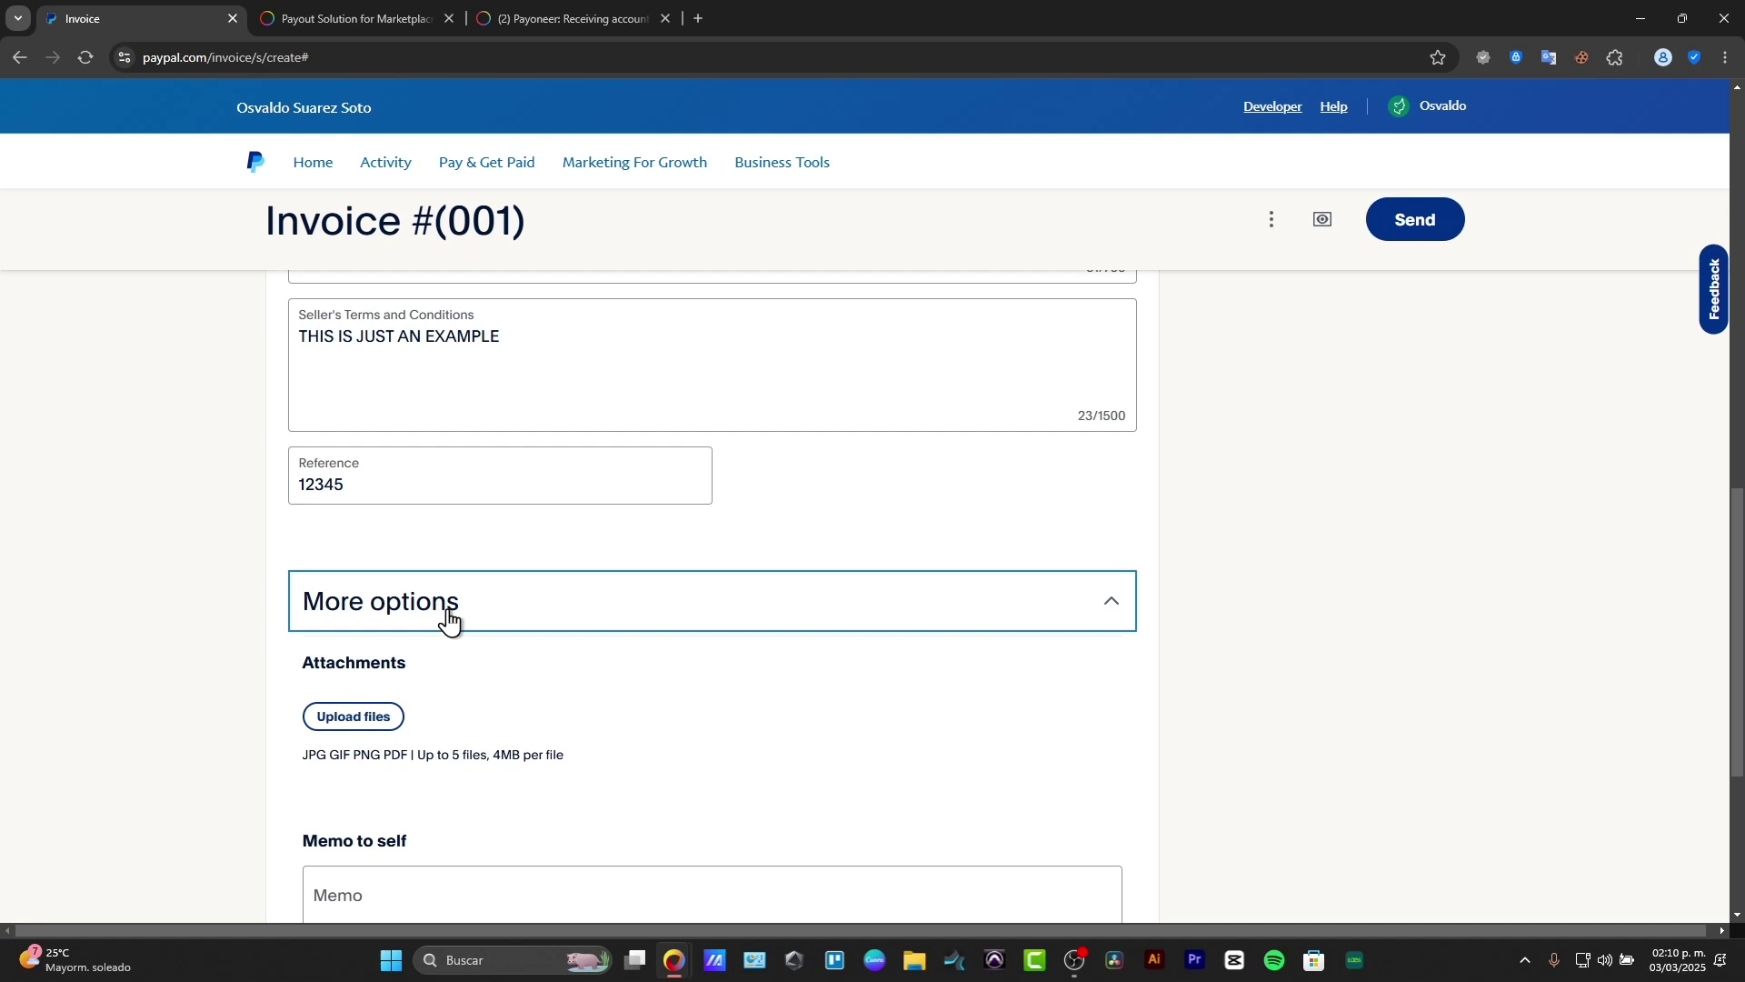
pyautogui.scroll(-3, 961, 693)
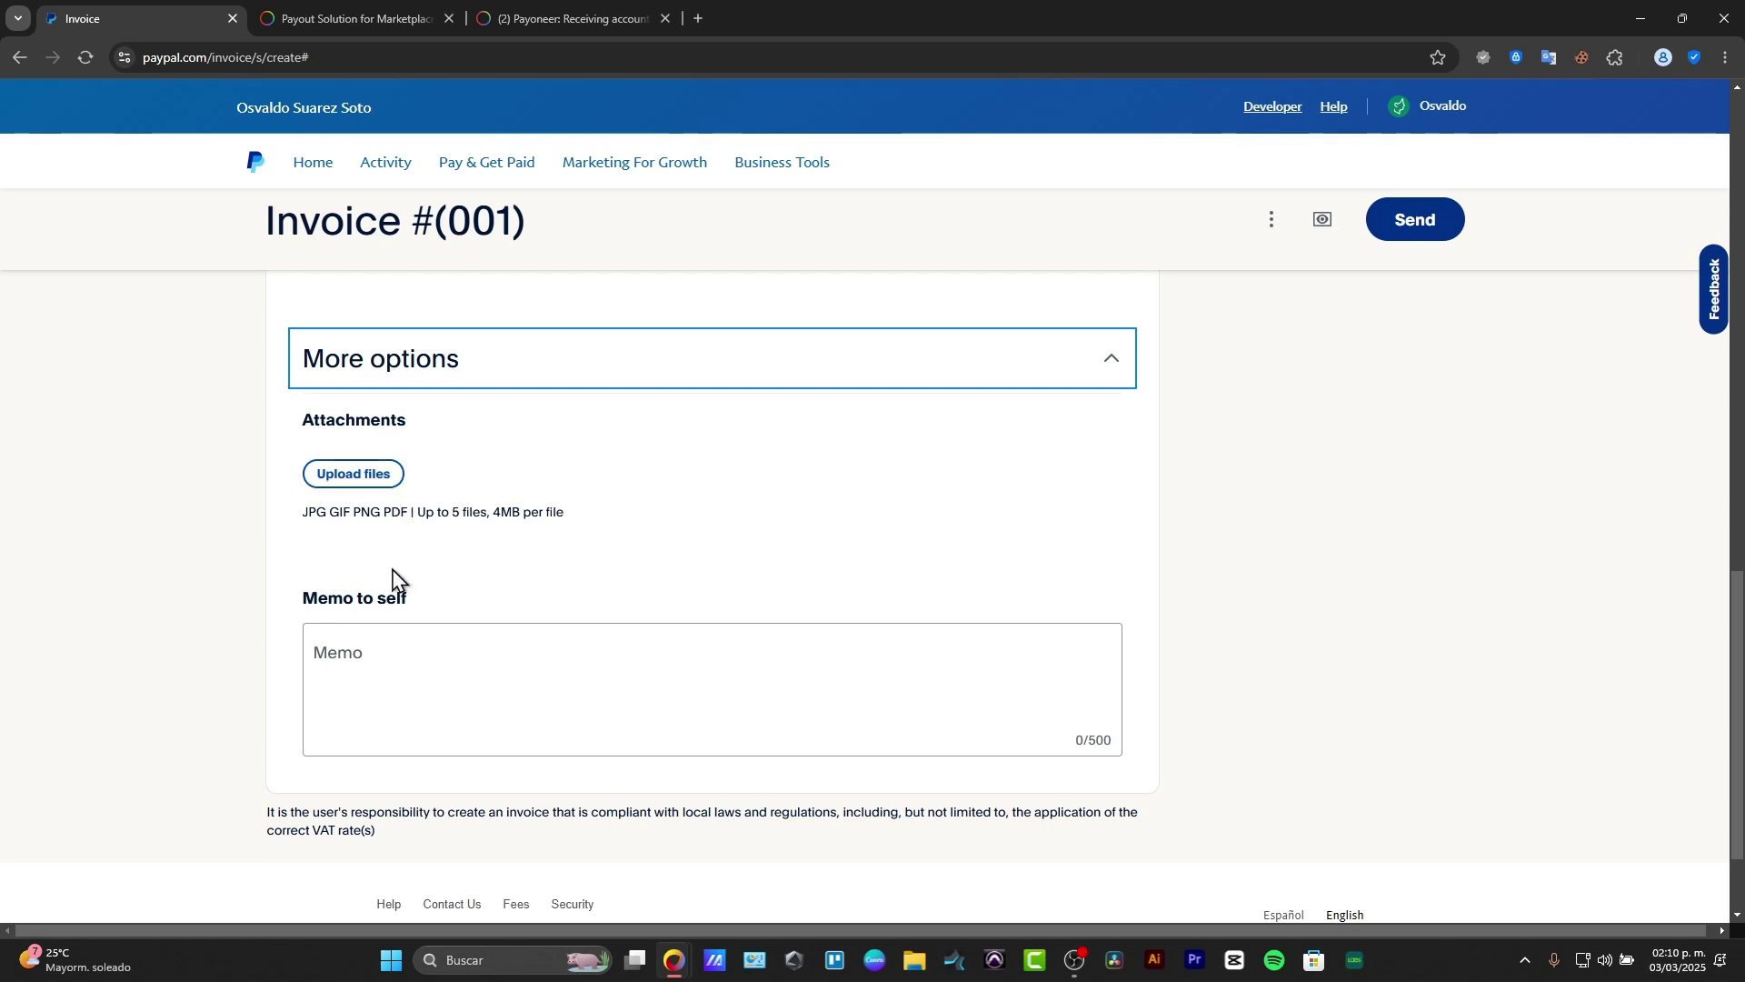
pyautogui.click(367, 474)
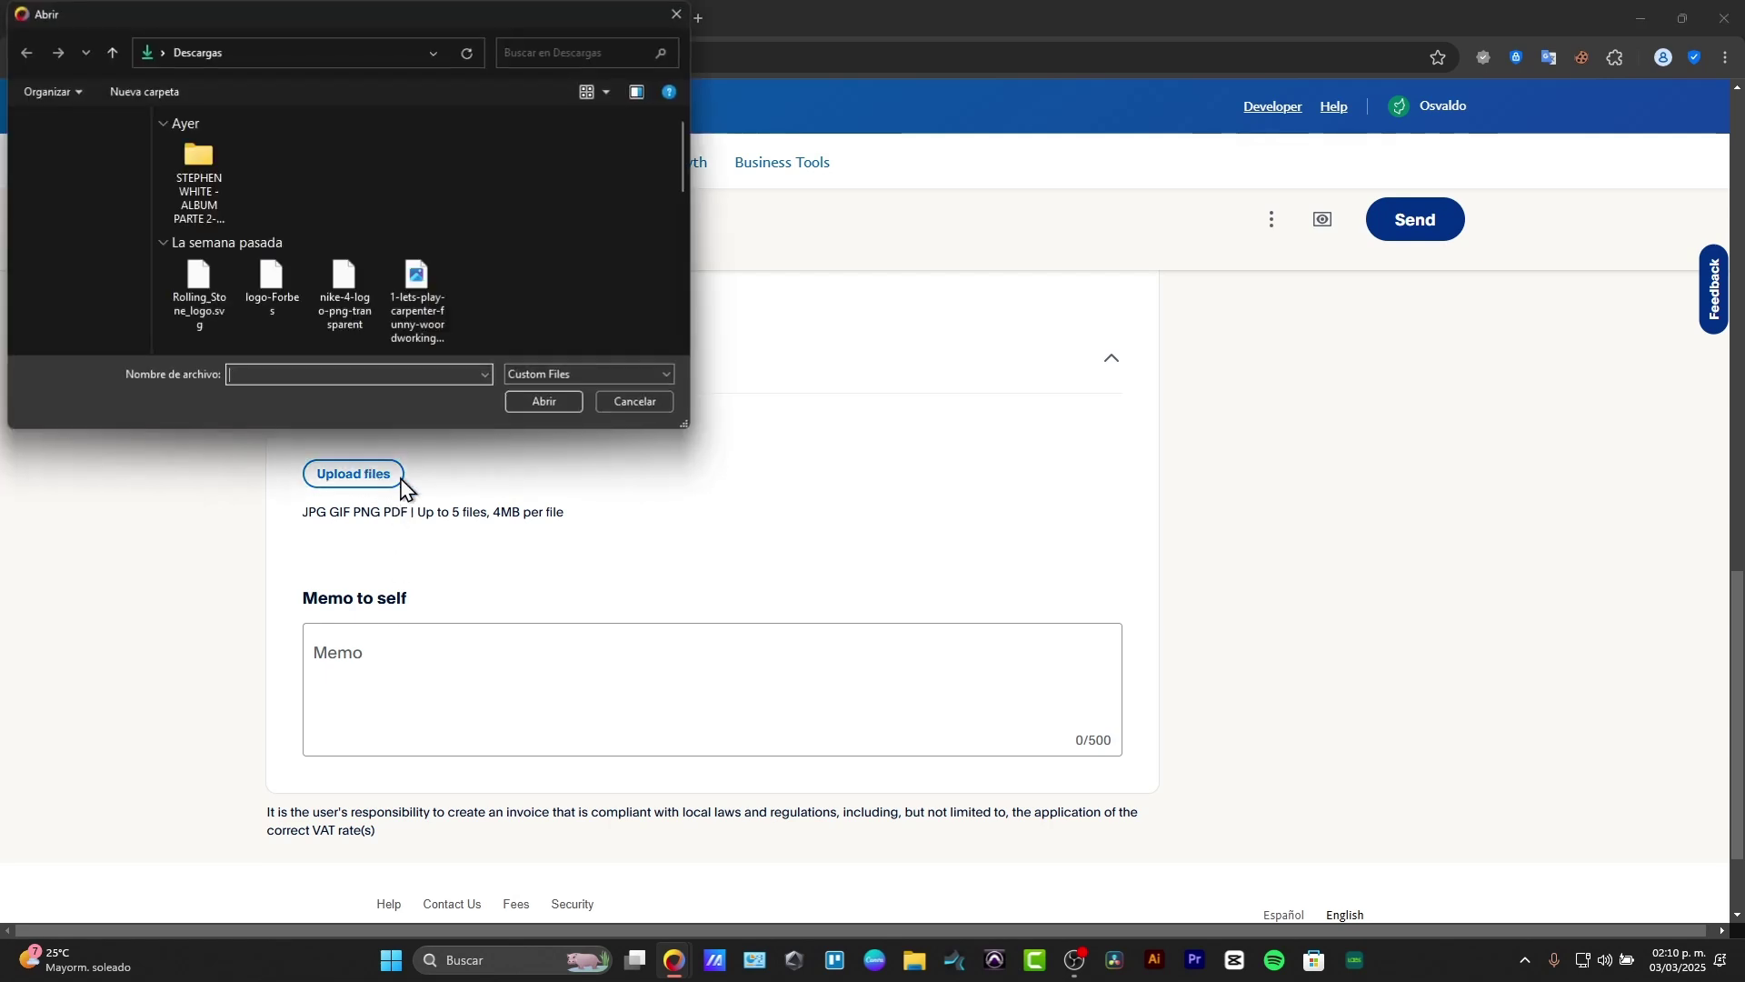
pyautogui.scroll(-5, 291, 282)
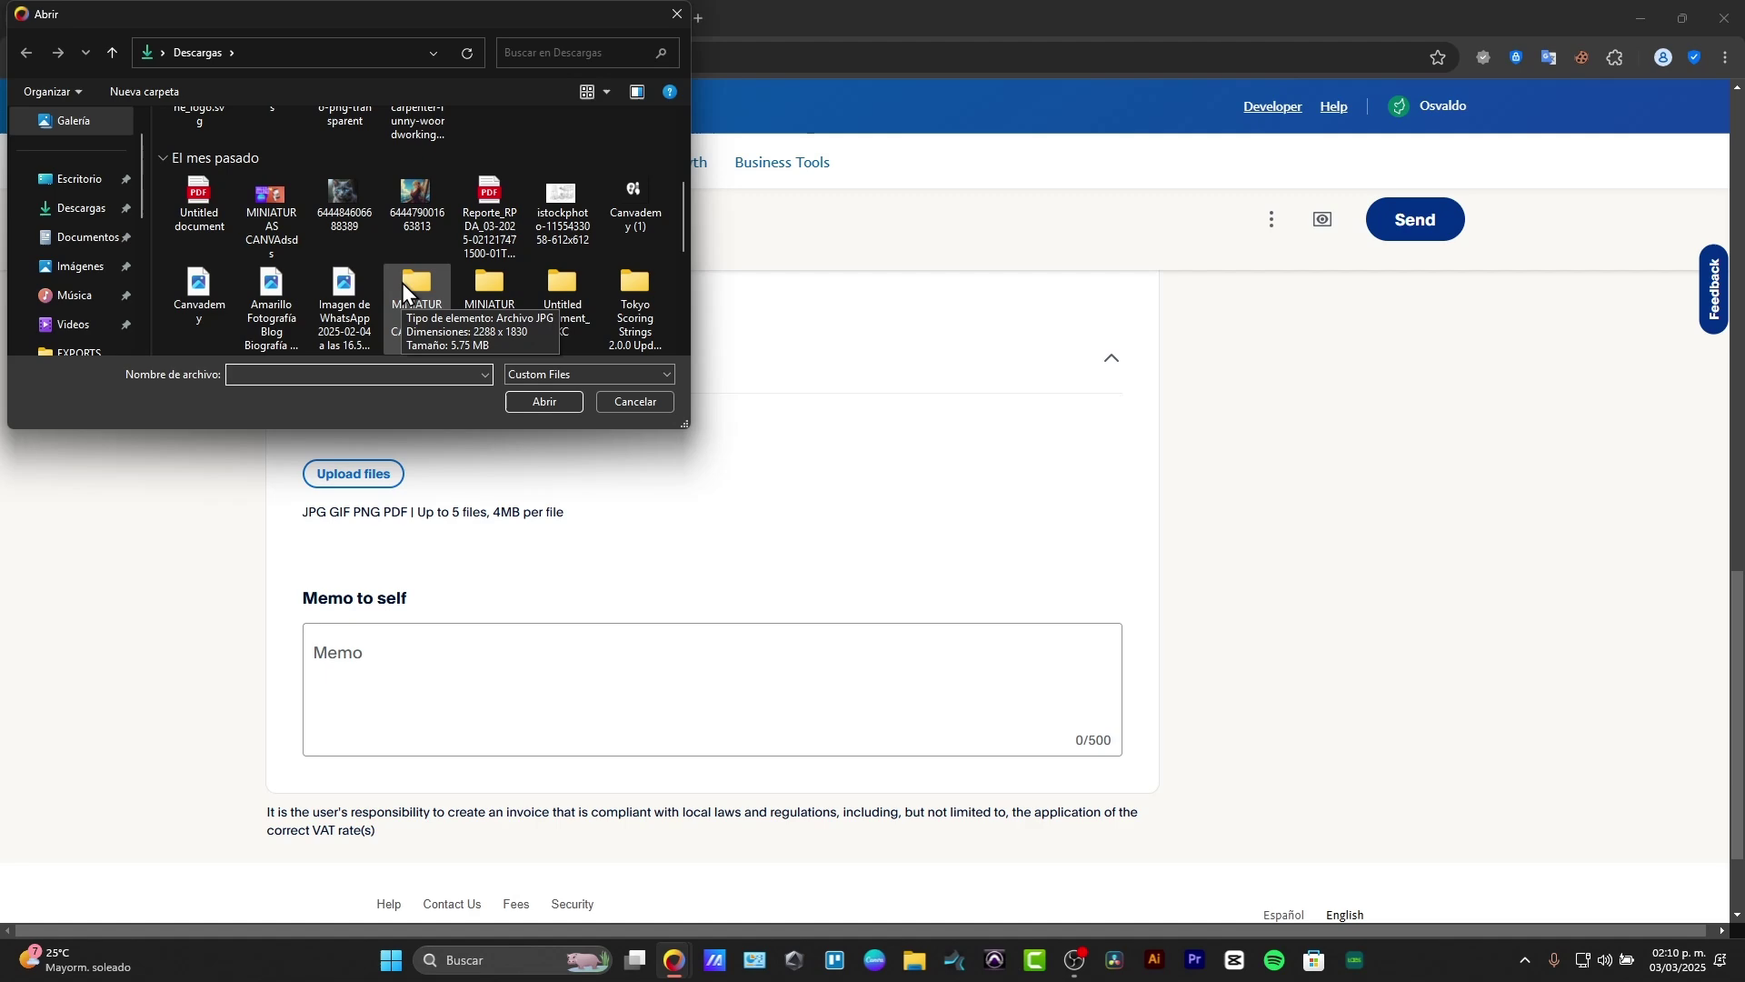
pyautogui.click(622, 204)
pyautogui.click(545, 401)
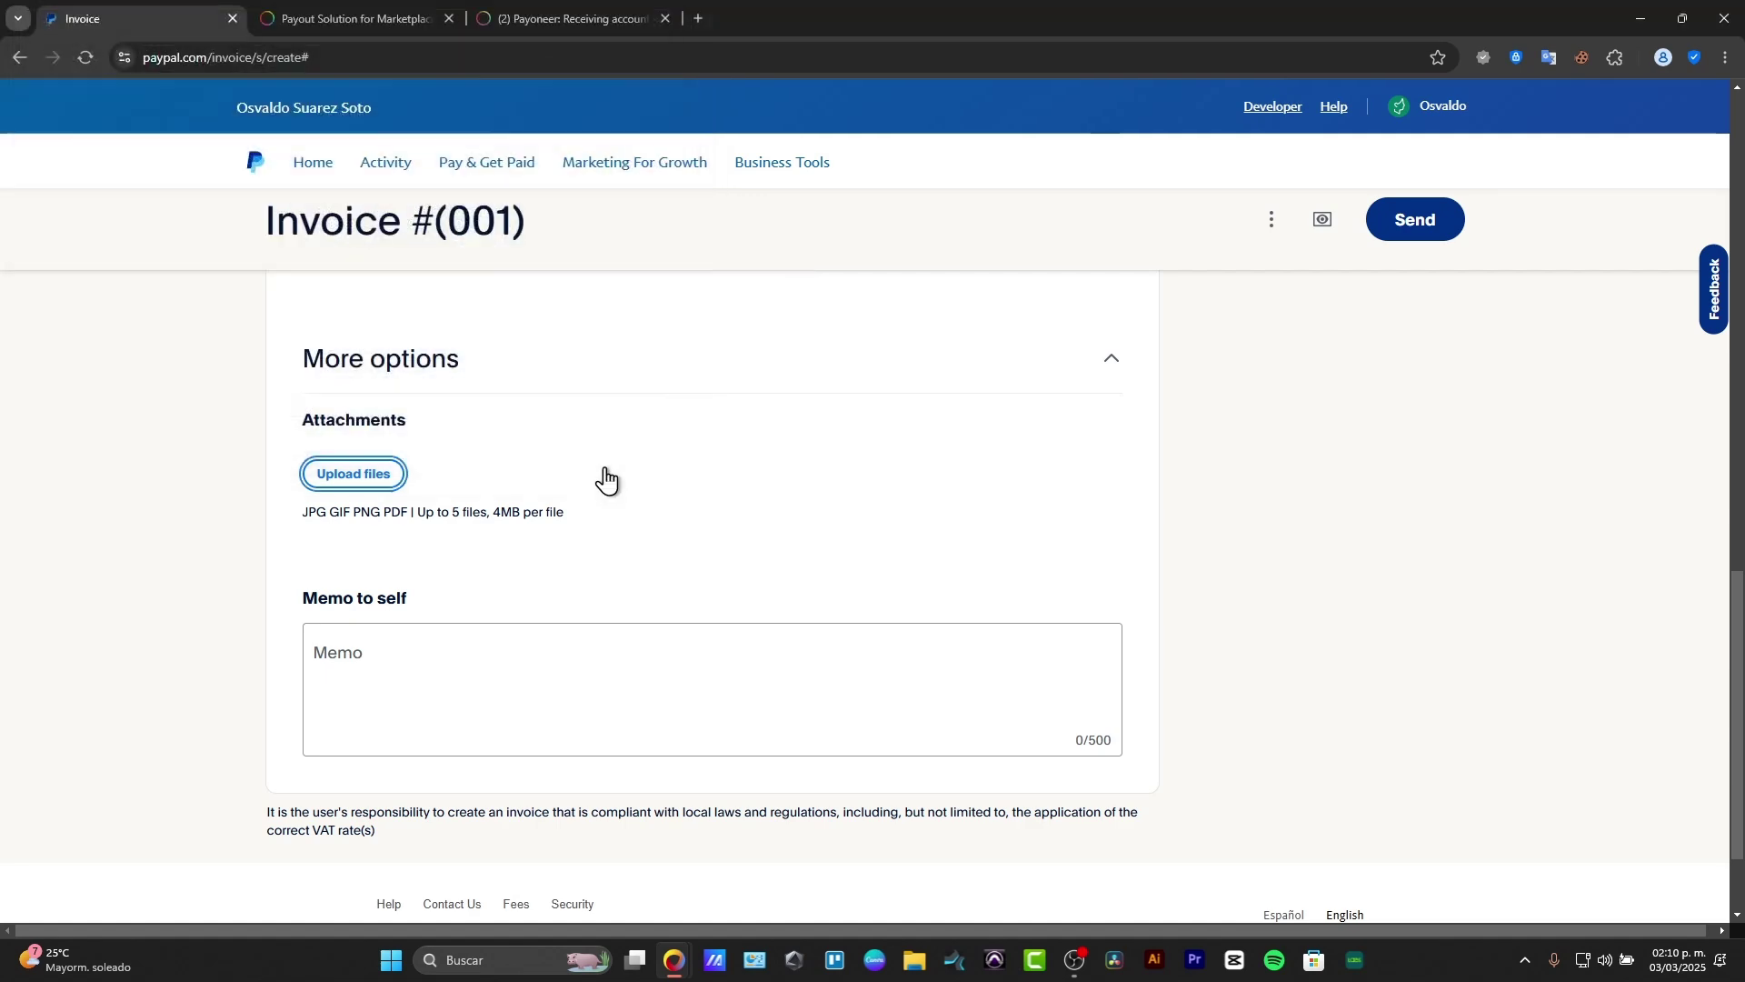
pyautogui.scroll(-3, 942, 670)
pyautogui.scroll(12, 950, 682)
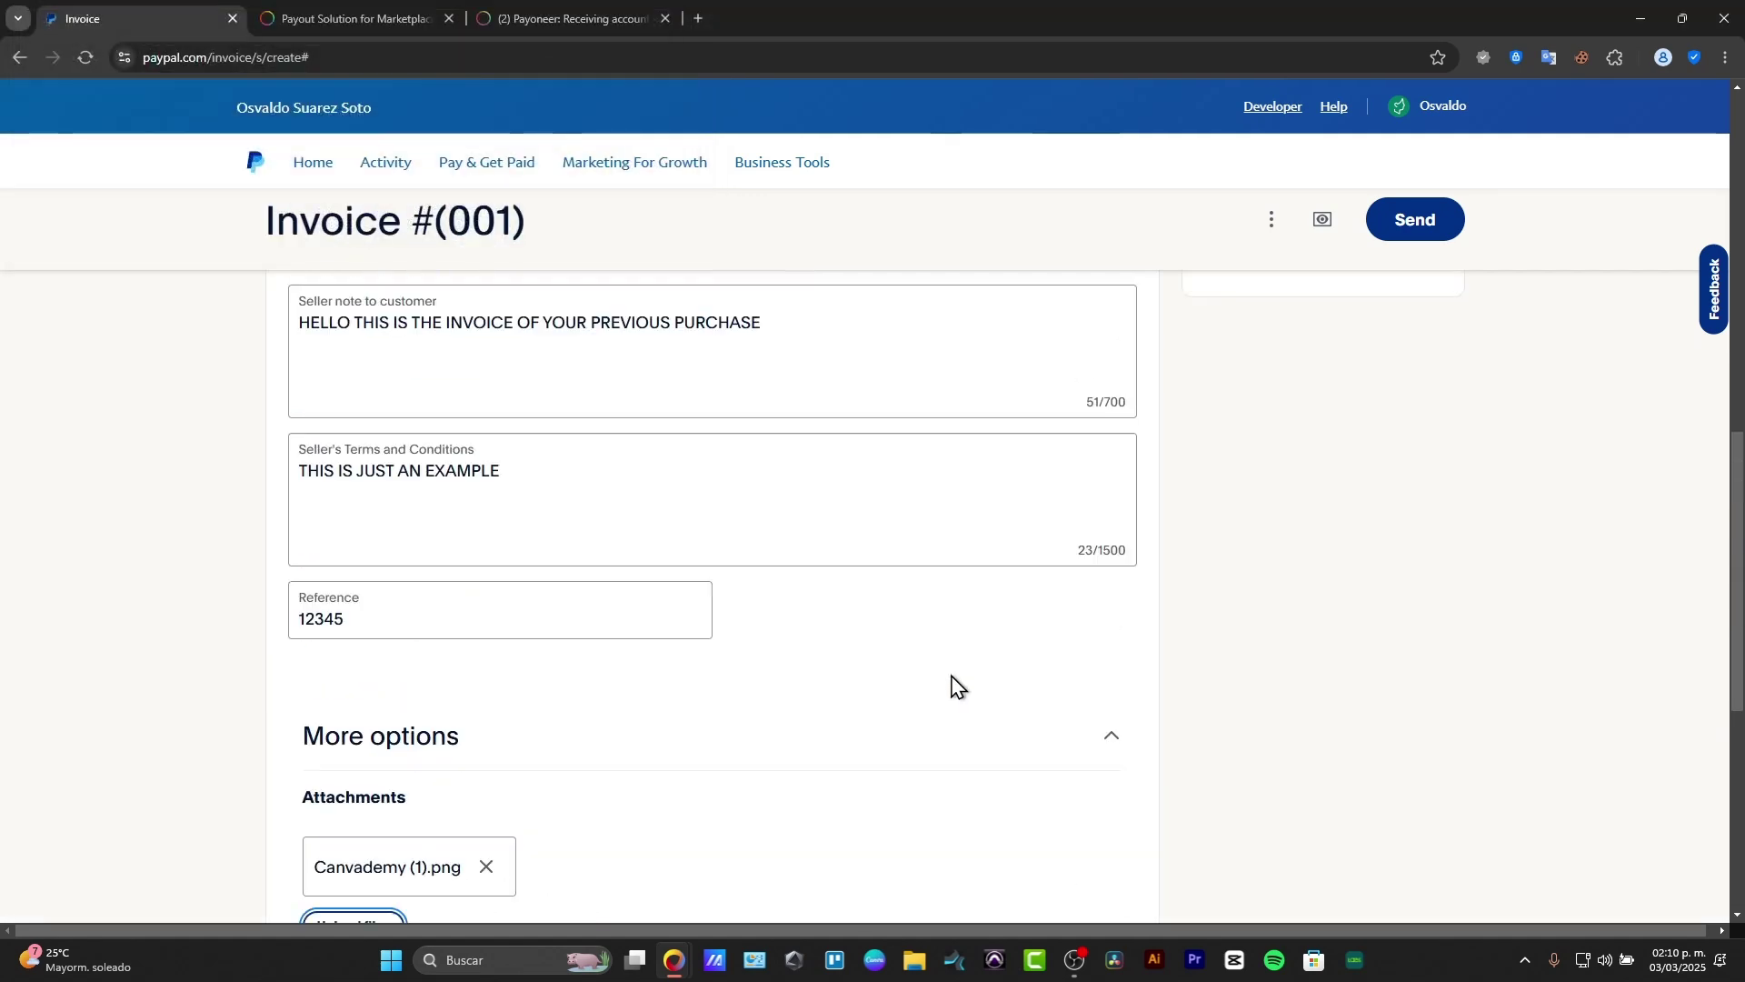
# Step: Turn on Allow tip so the customer can add a tip
pyautogui.scroll(-5, 947, 683)
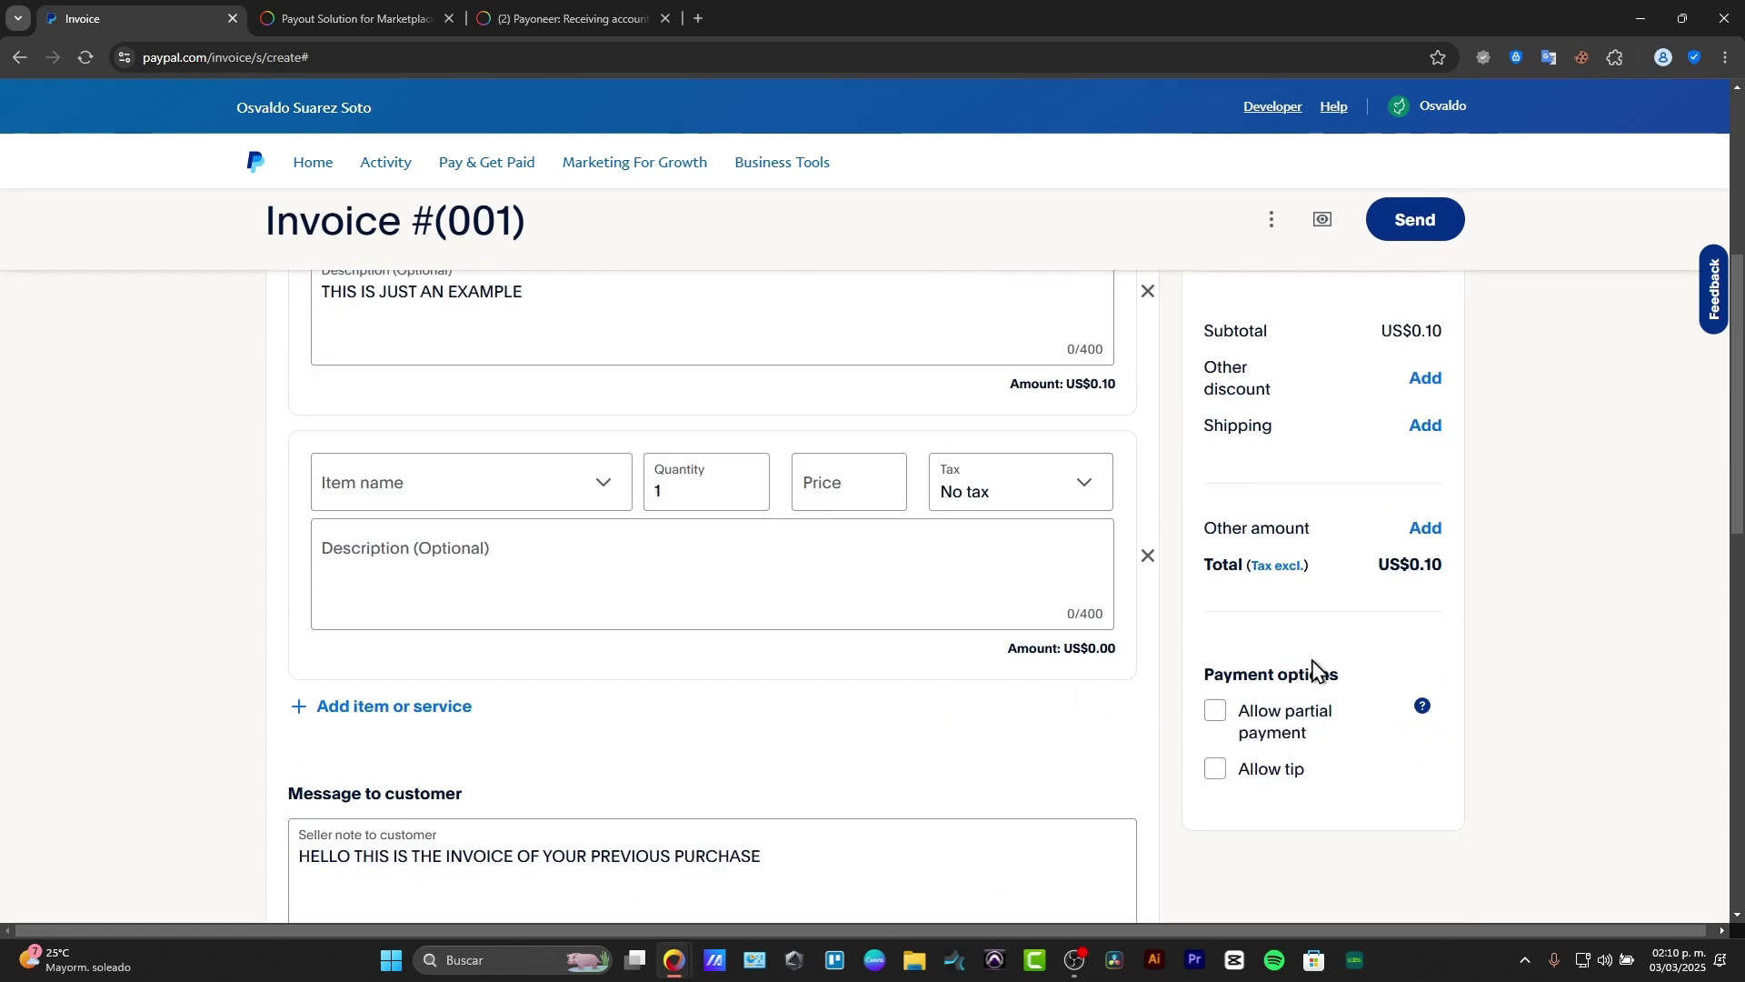
pyautogui.moveTo(1231, 673); pyautogui.dragTo(1372, 682)
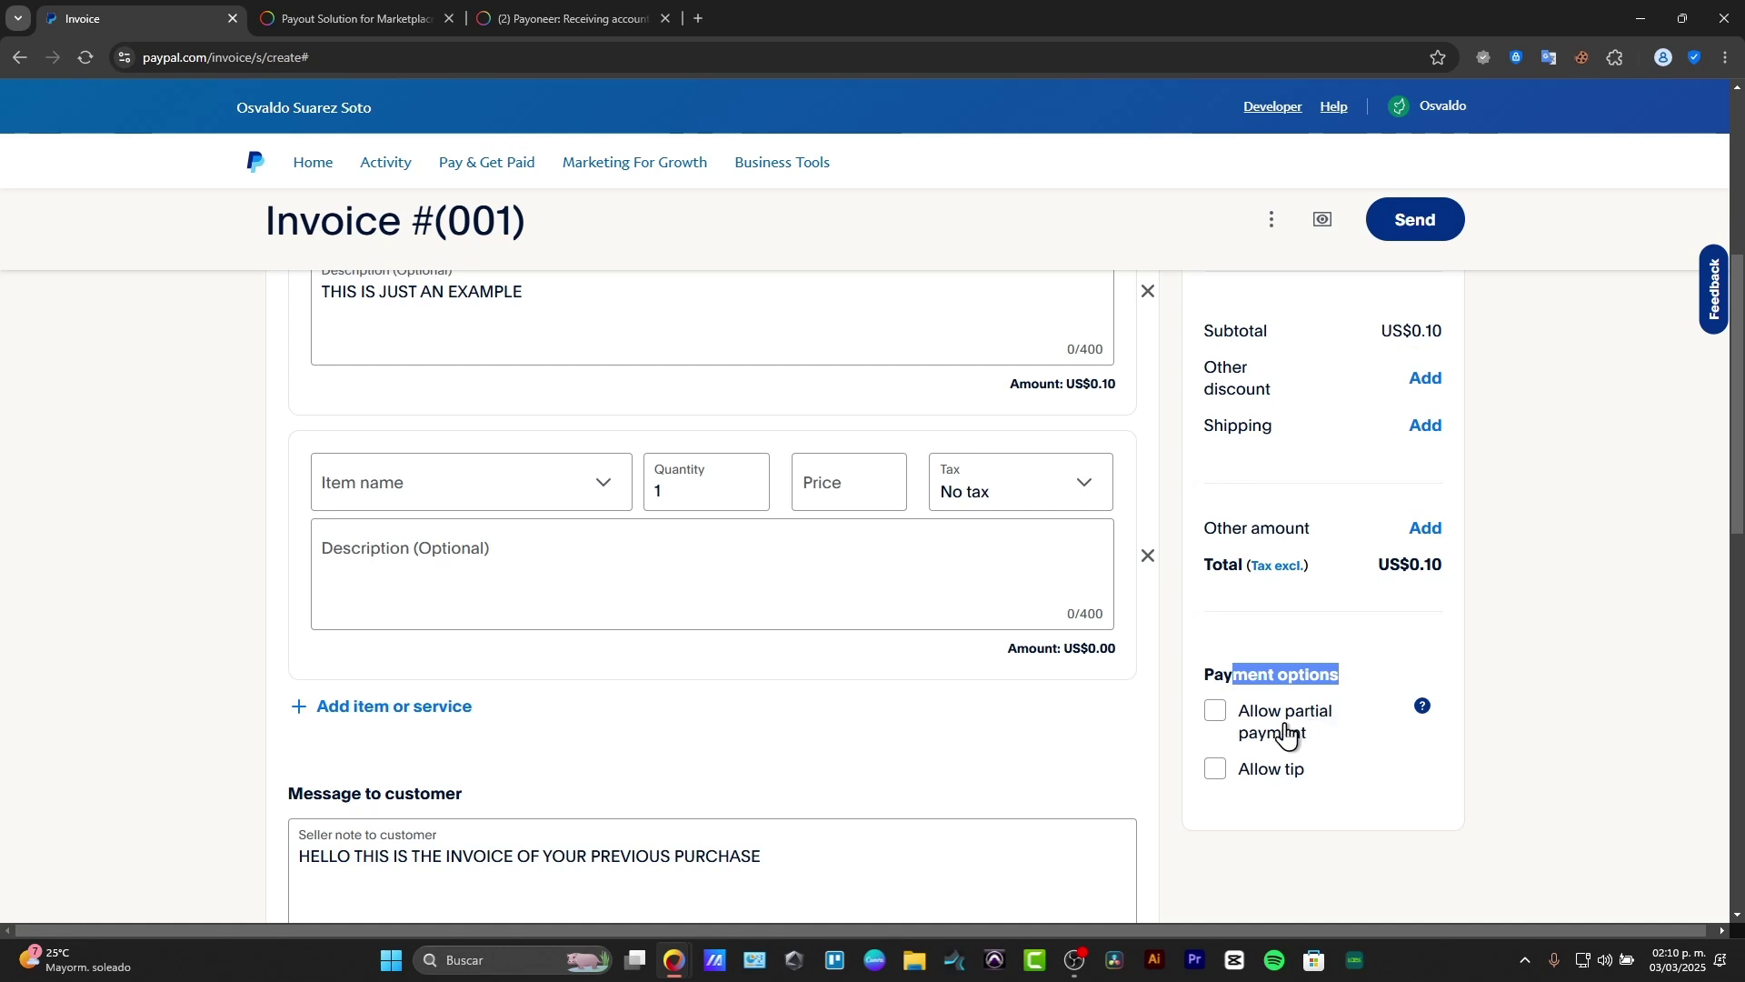
pyautogui.click(1271, 773)
pyautogui.scroll(3, 1431, 811)
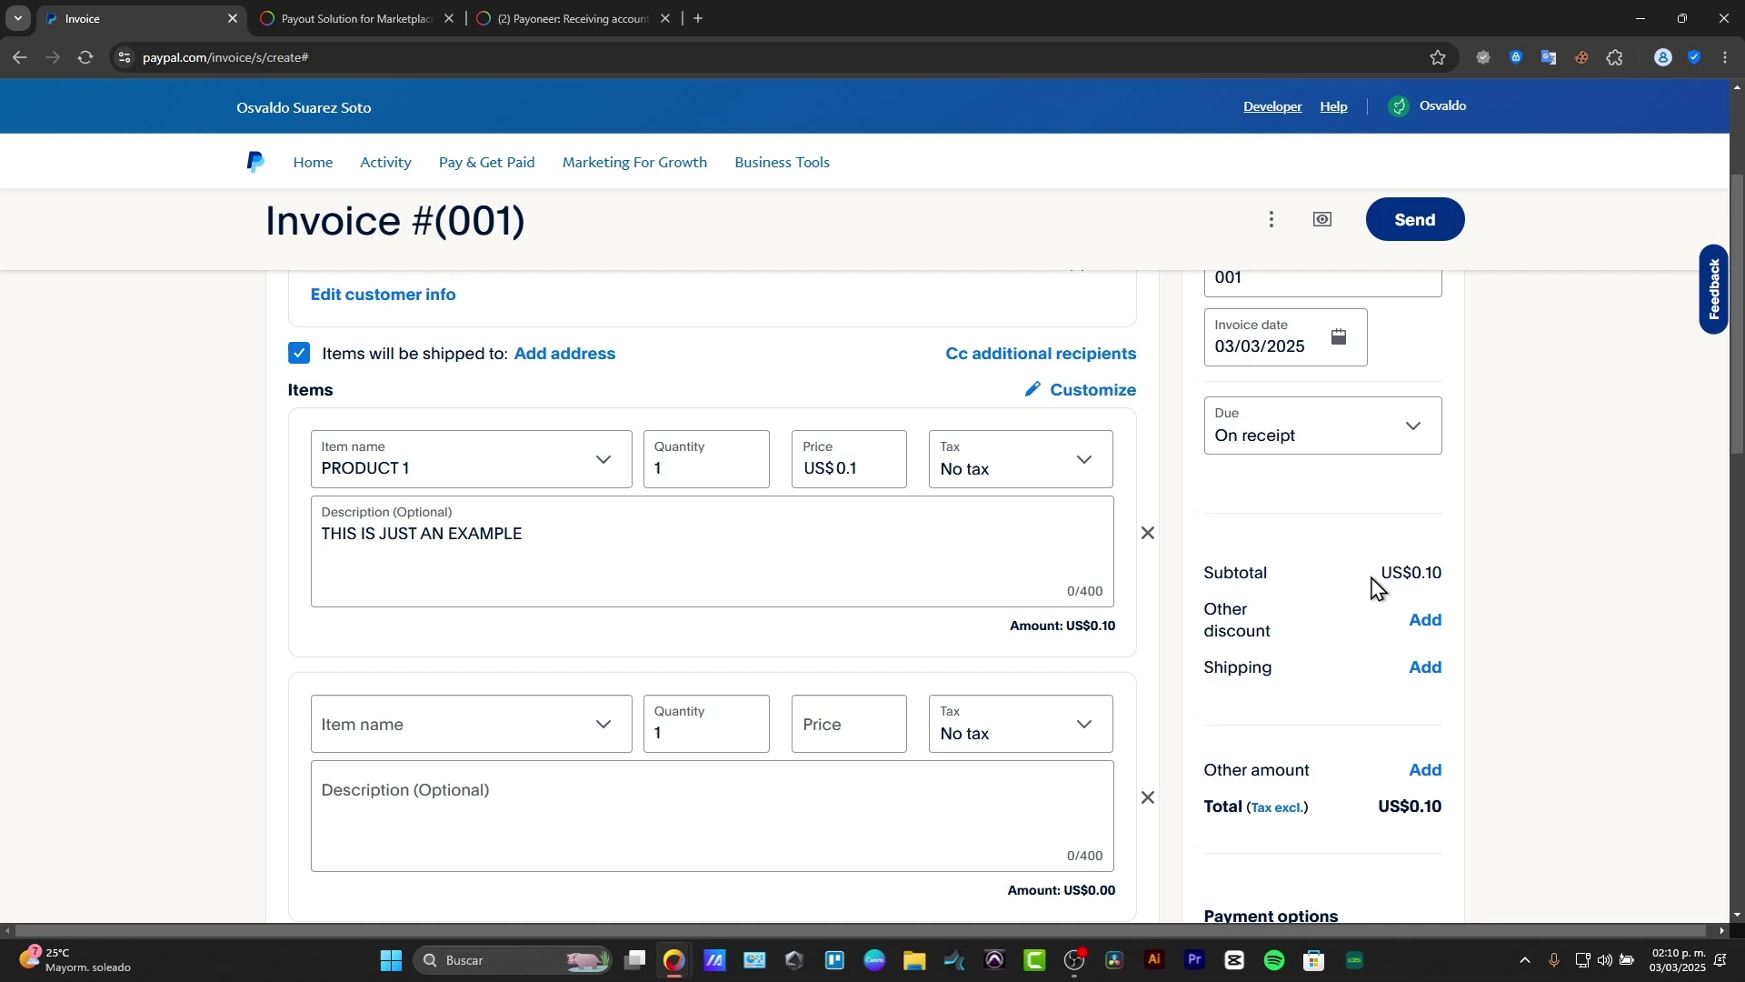
pyautogui.moveTo(1372, 578); pyautogui.dragTo(1448, 610)
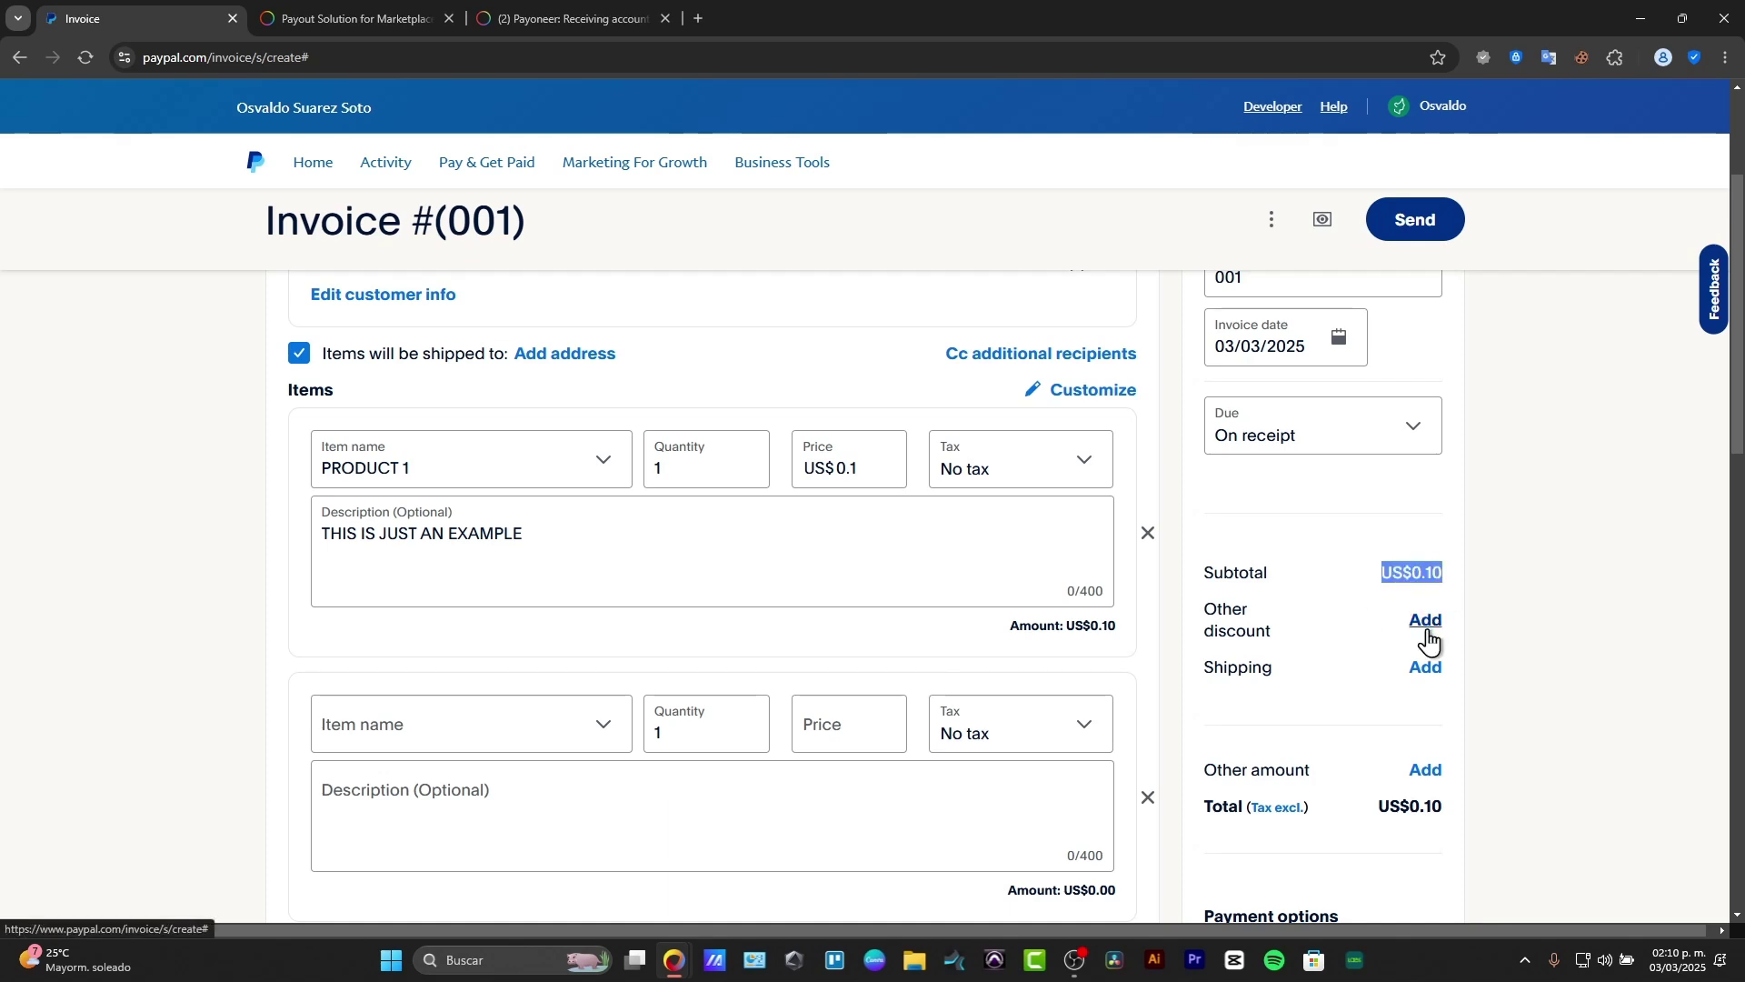
# Step: Set PRODUCT 1's price back to US$1 and apply an 80% discount, totalling US$0.20
pyautogui.doubleClick(861, 478)
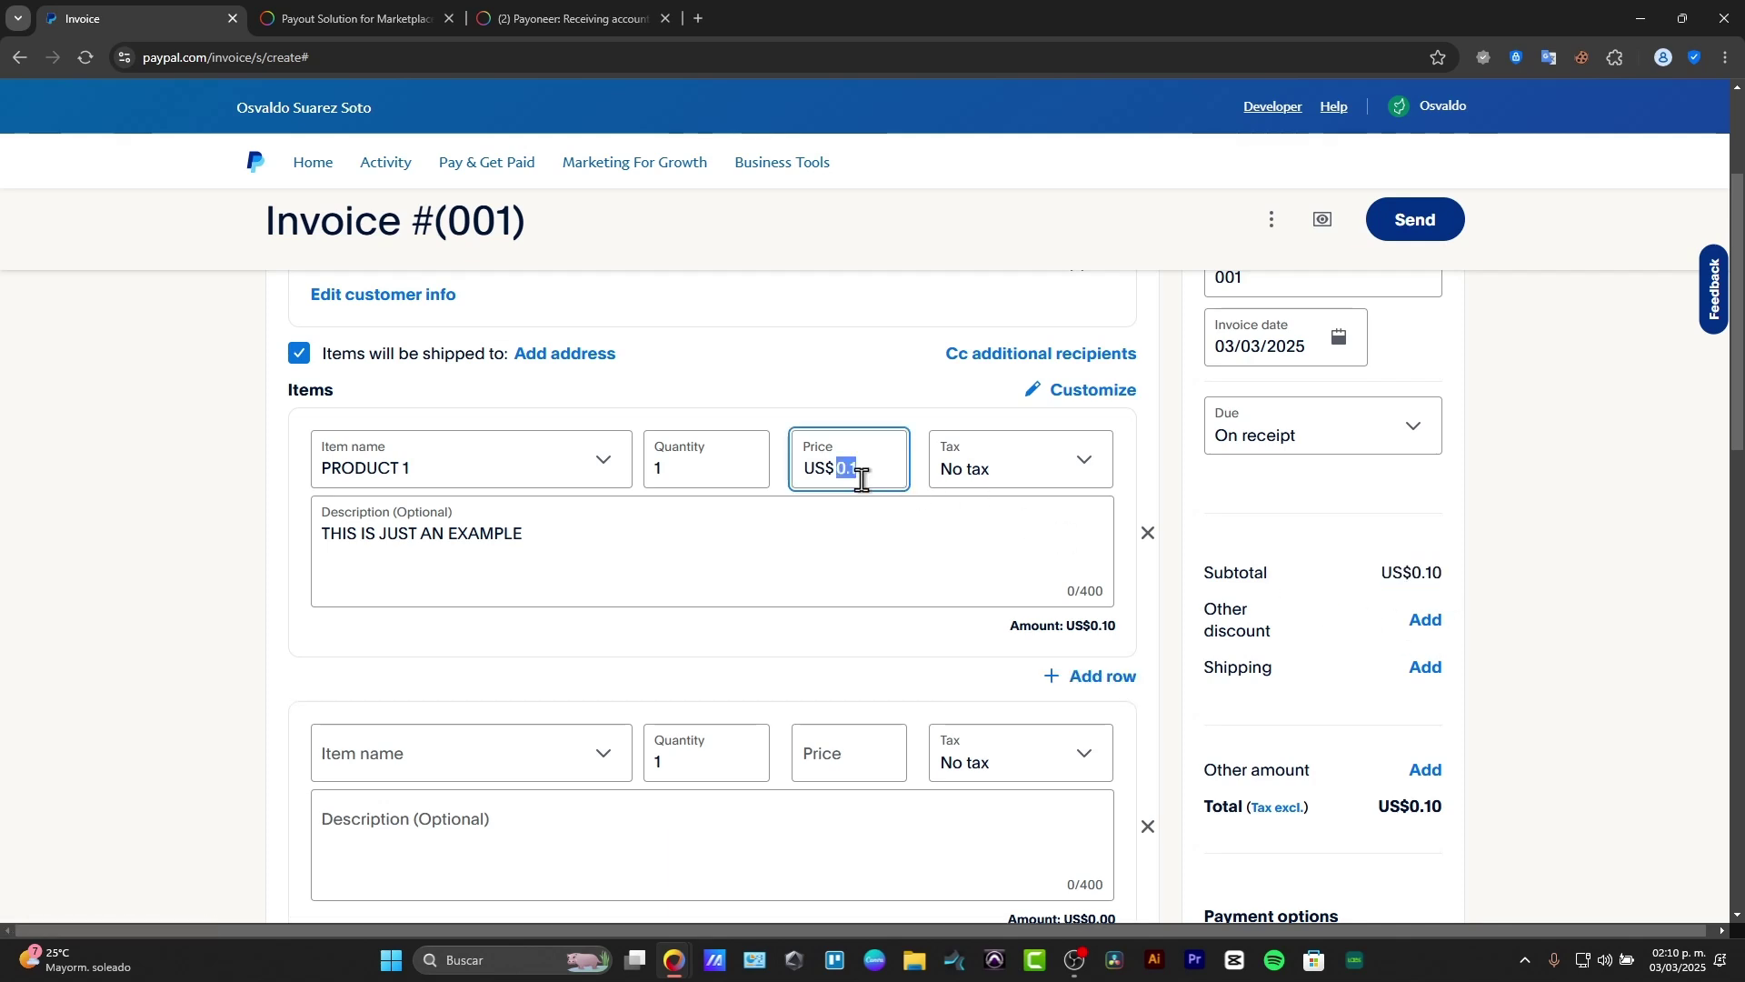
pyautogui.write('1')
pyautogui.click(1001, 522)
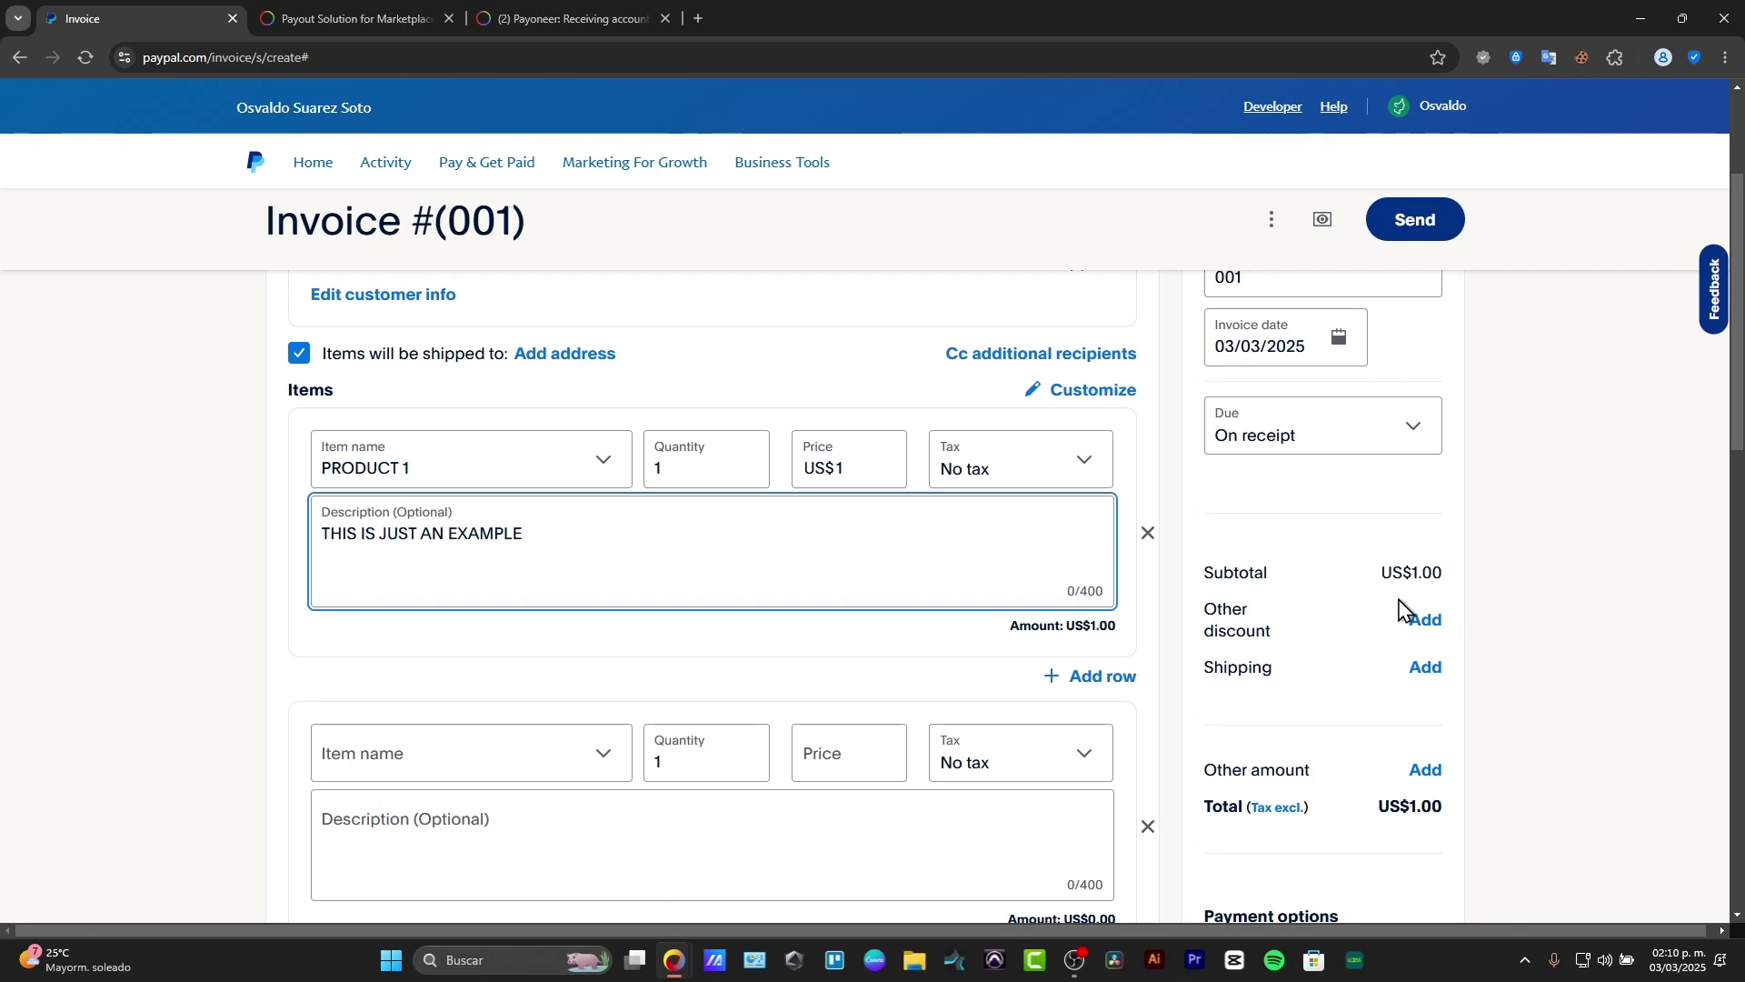
pyautogui.click(1423, 622)
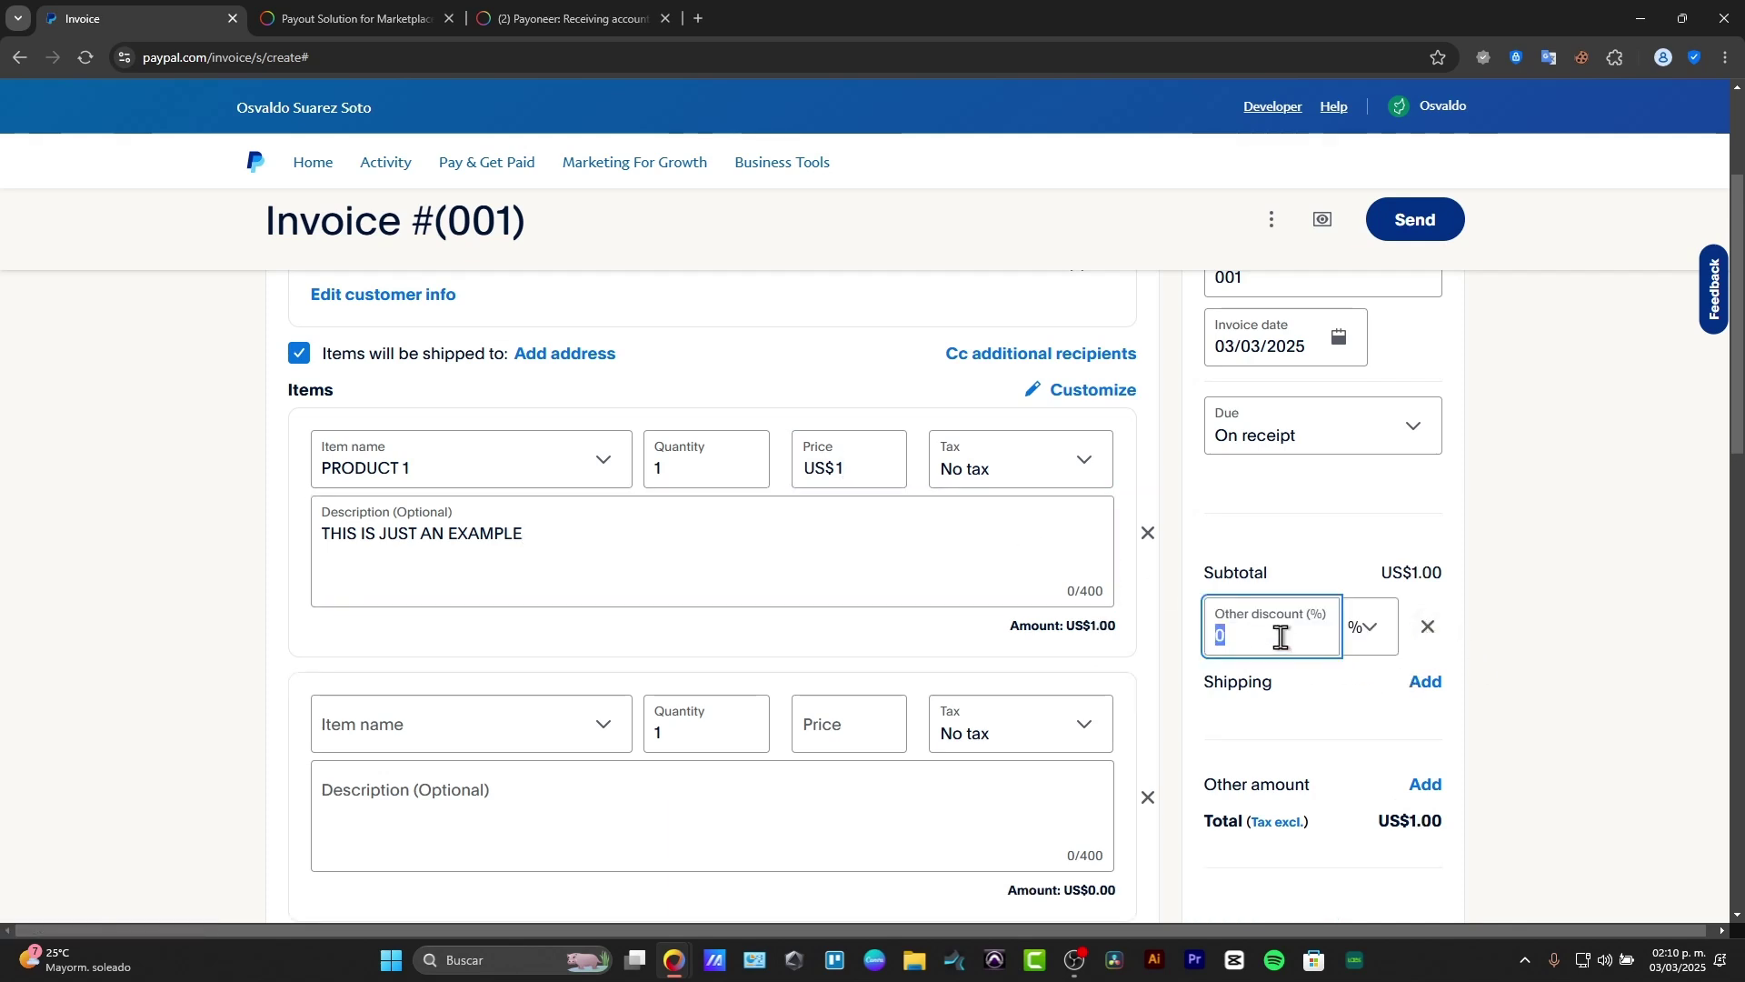
pyautogui.write('80')
pyautogui.click(1500, 663)
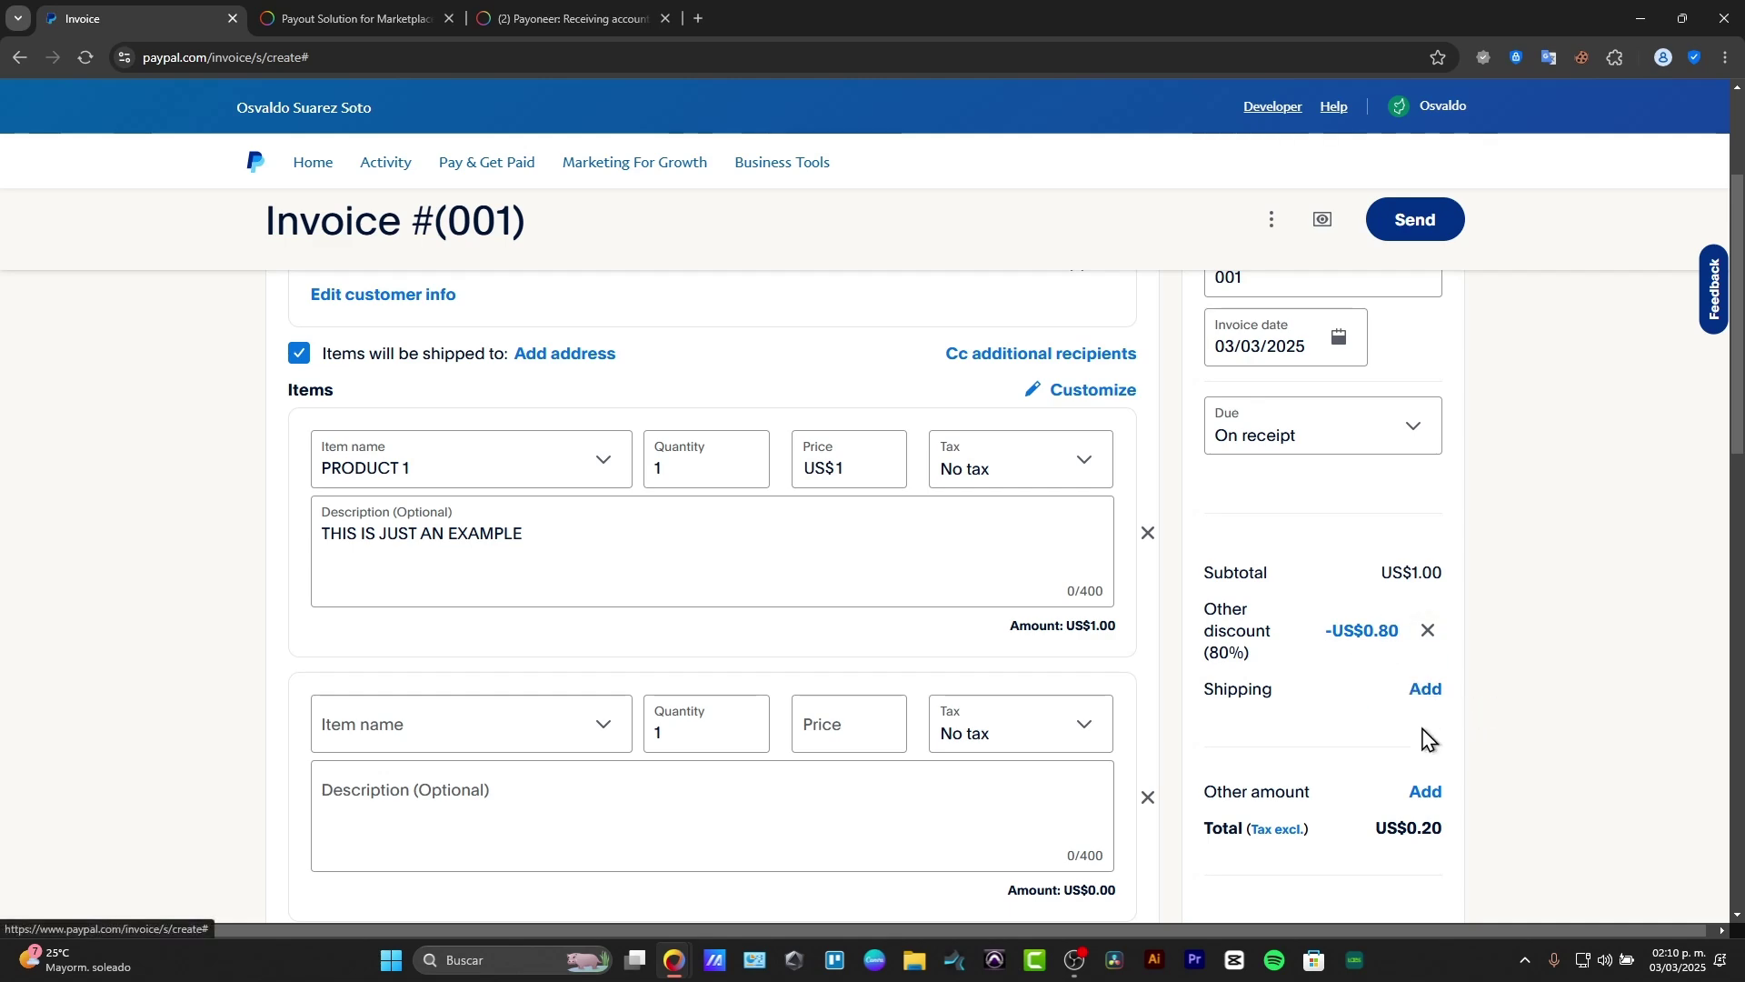
pyautogui.scroll(-3, 1426, 732)
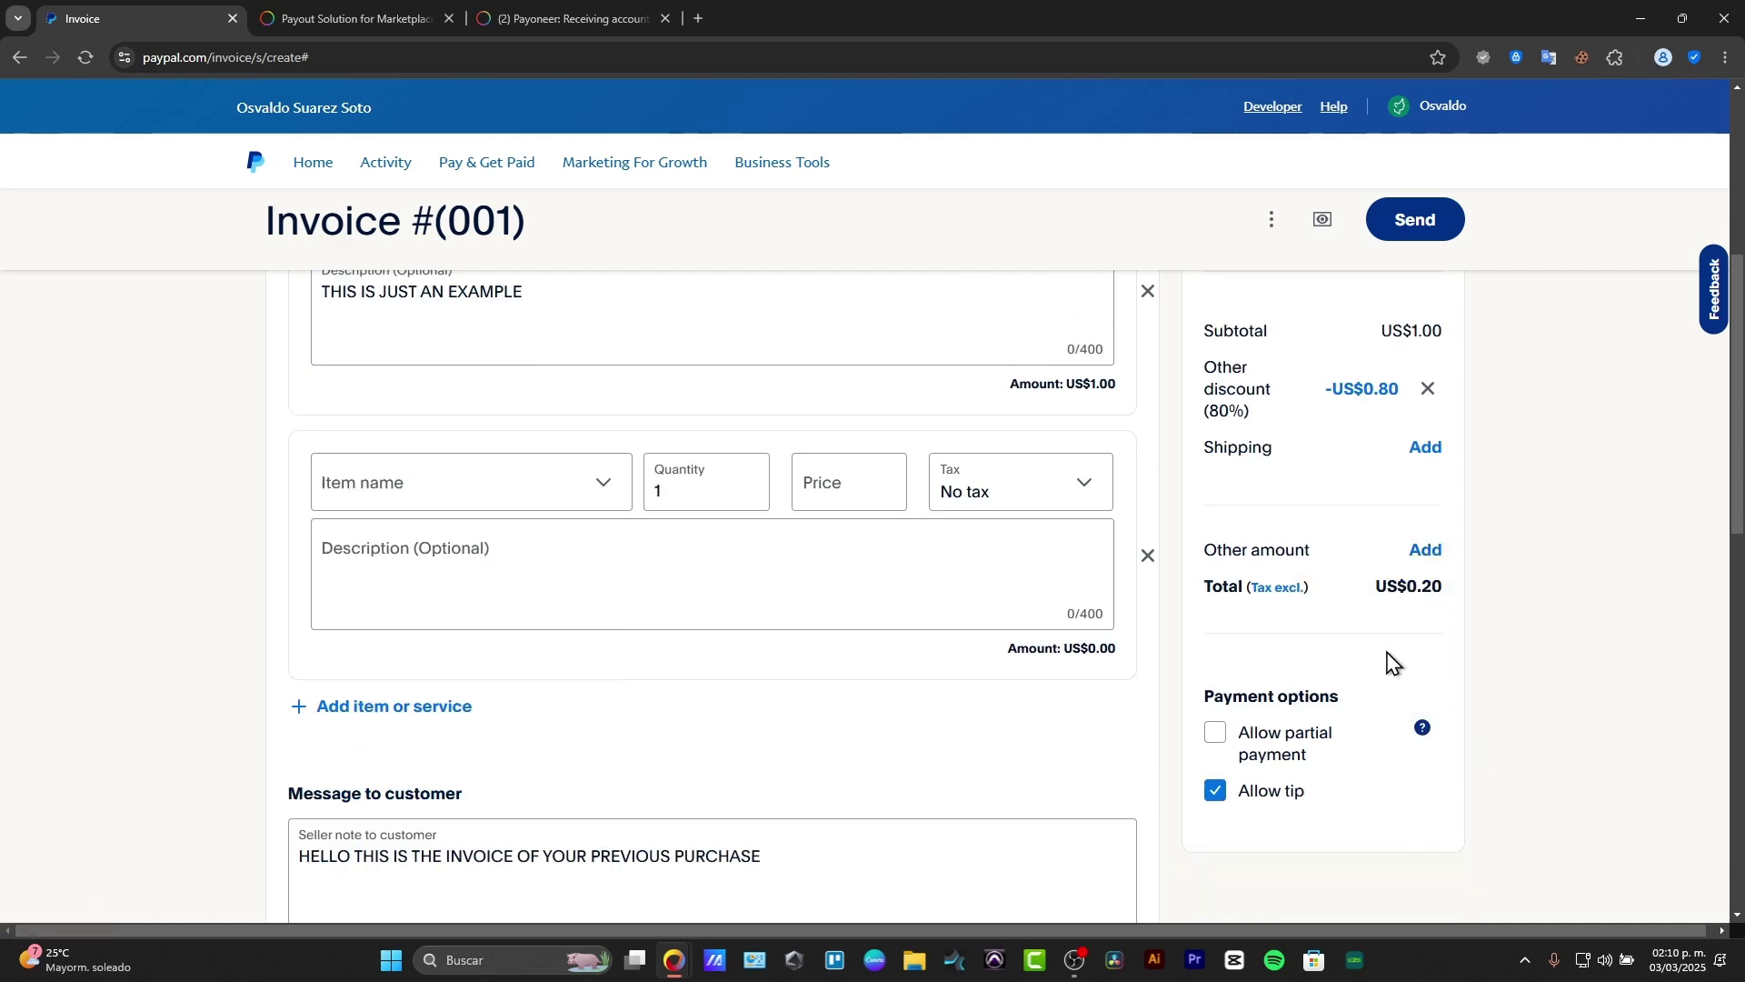
# Step: Send invoice #001 and view its details page, showing US$0.20 due with status Due
pyautogui.scroll(3, 1391, 663)
pyautogui.click(1423, 222)
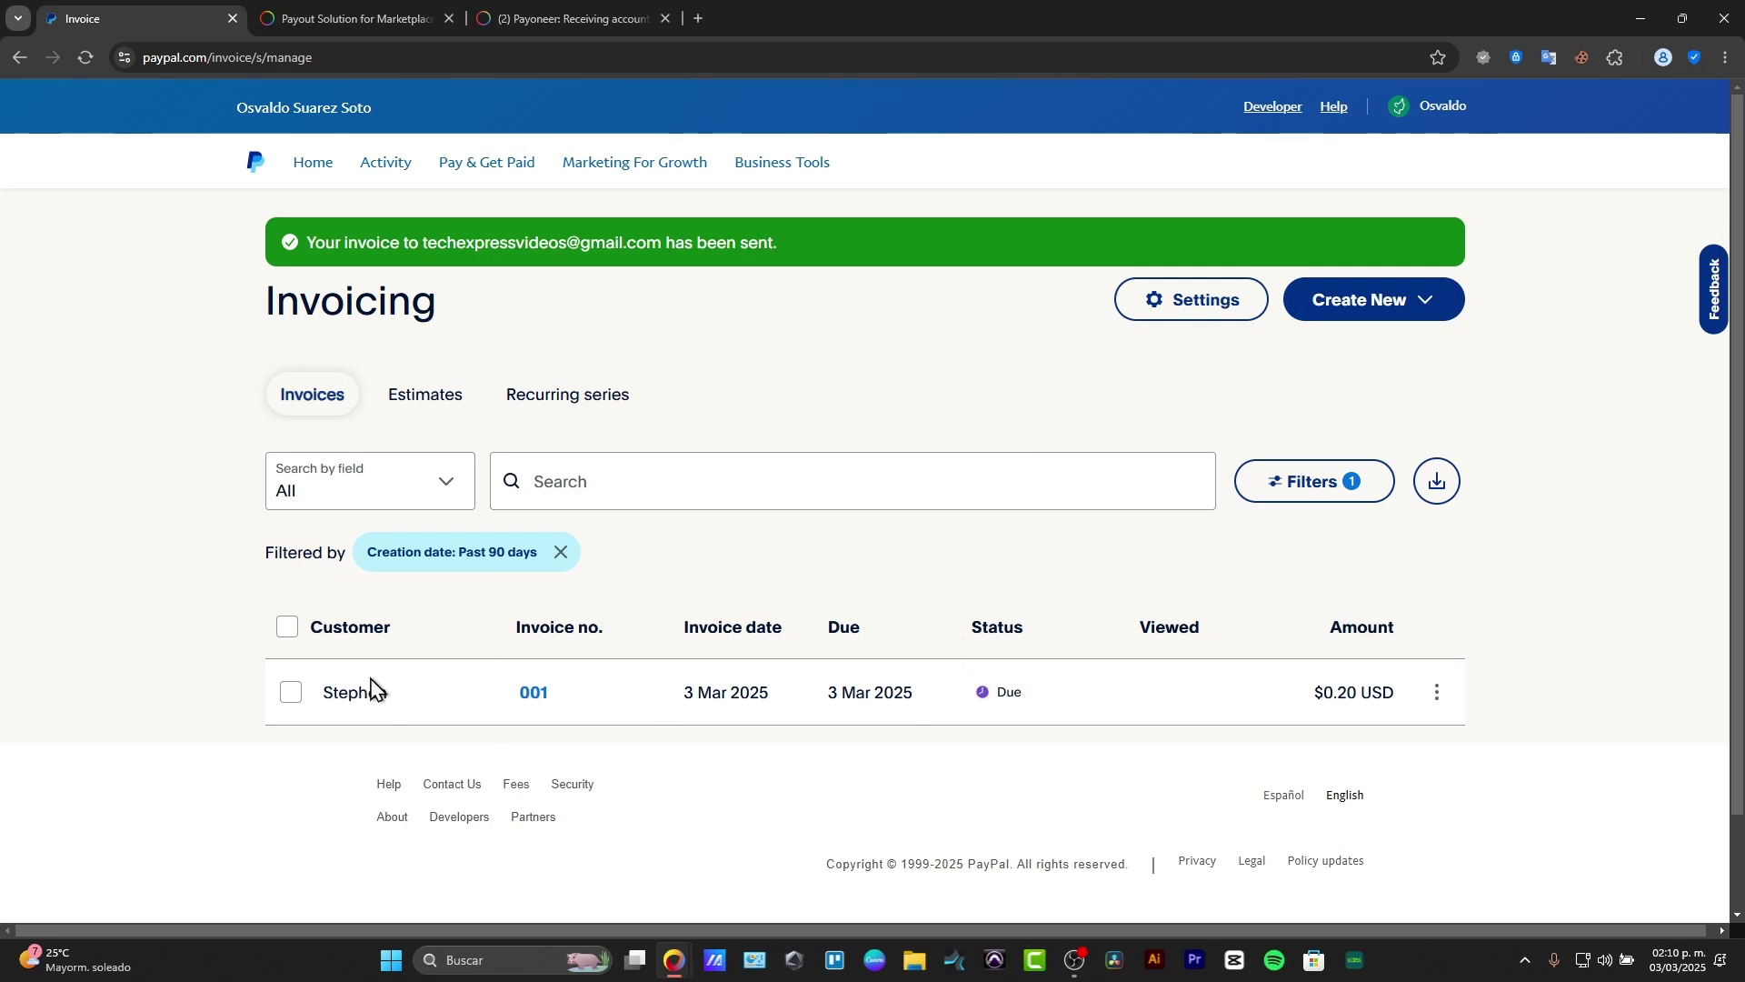
pyautogui.click(535, 702)
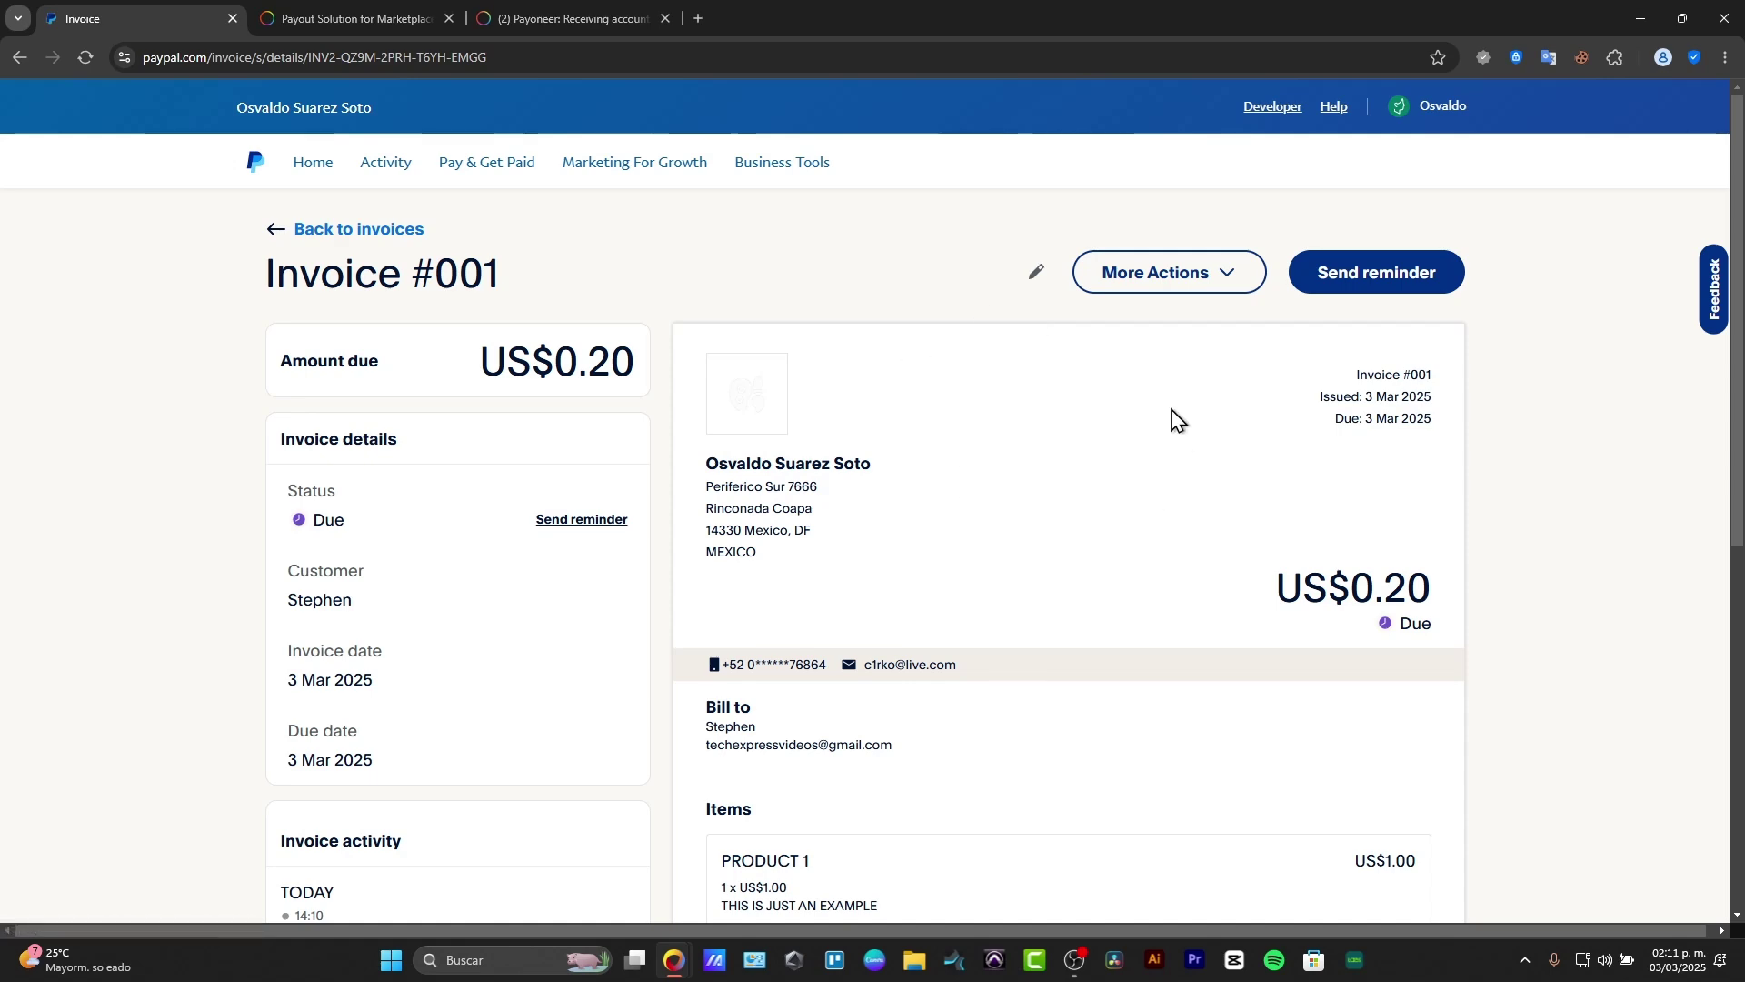
pyautogui.scroll(-7, 1143, 455)
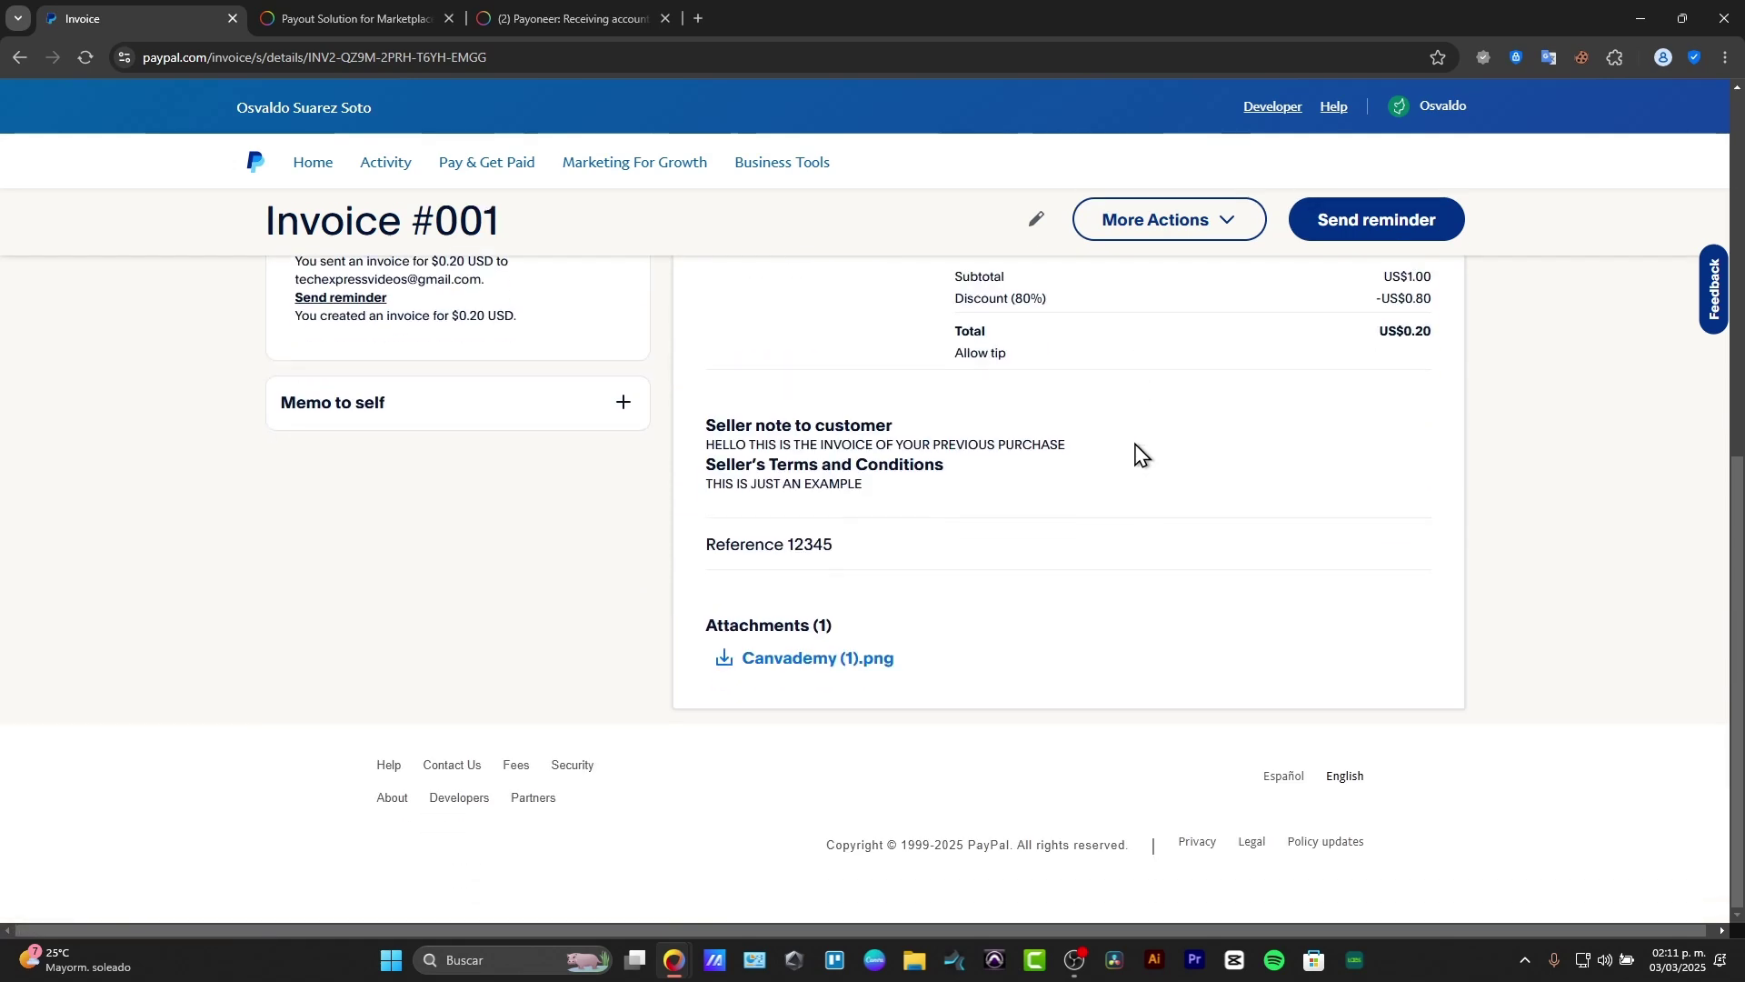
pyautogui.scroll(7, 1130, 468)
# Step: Download invoice #001 as 'Invoice - 001.pdf', review the PDF, then return to PayPal
pyautogui.click(1143, 282)
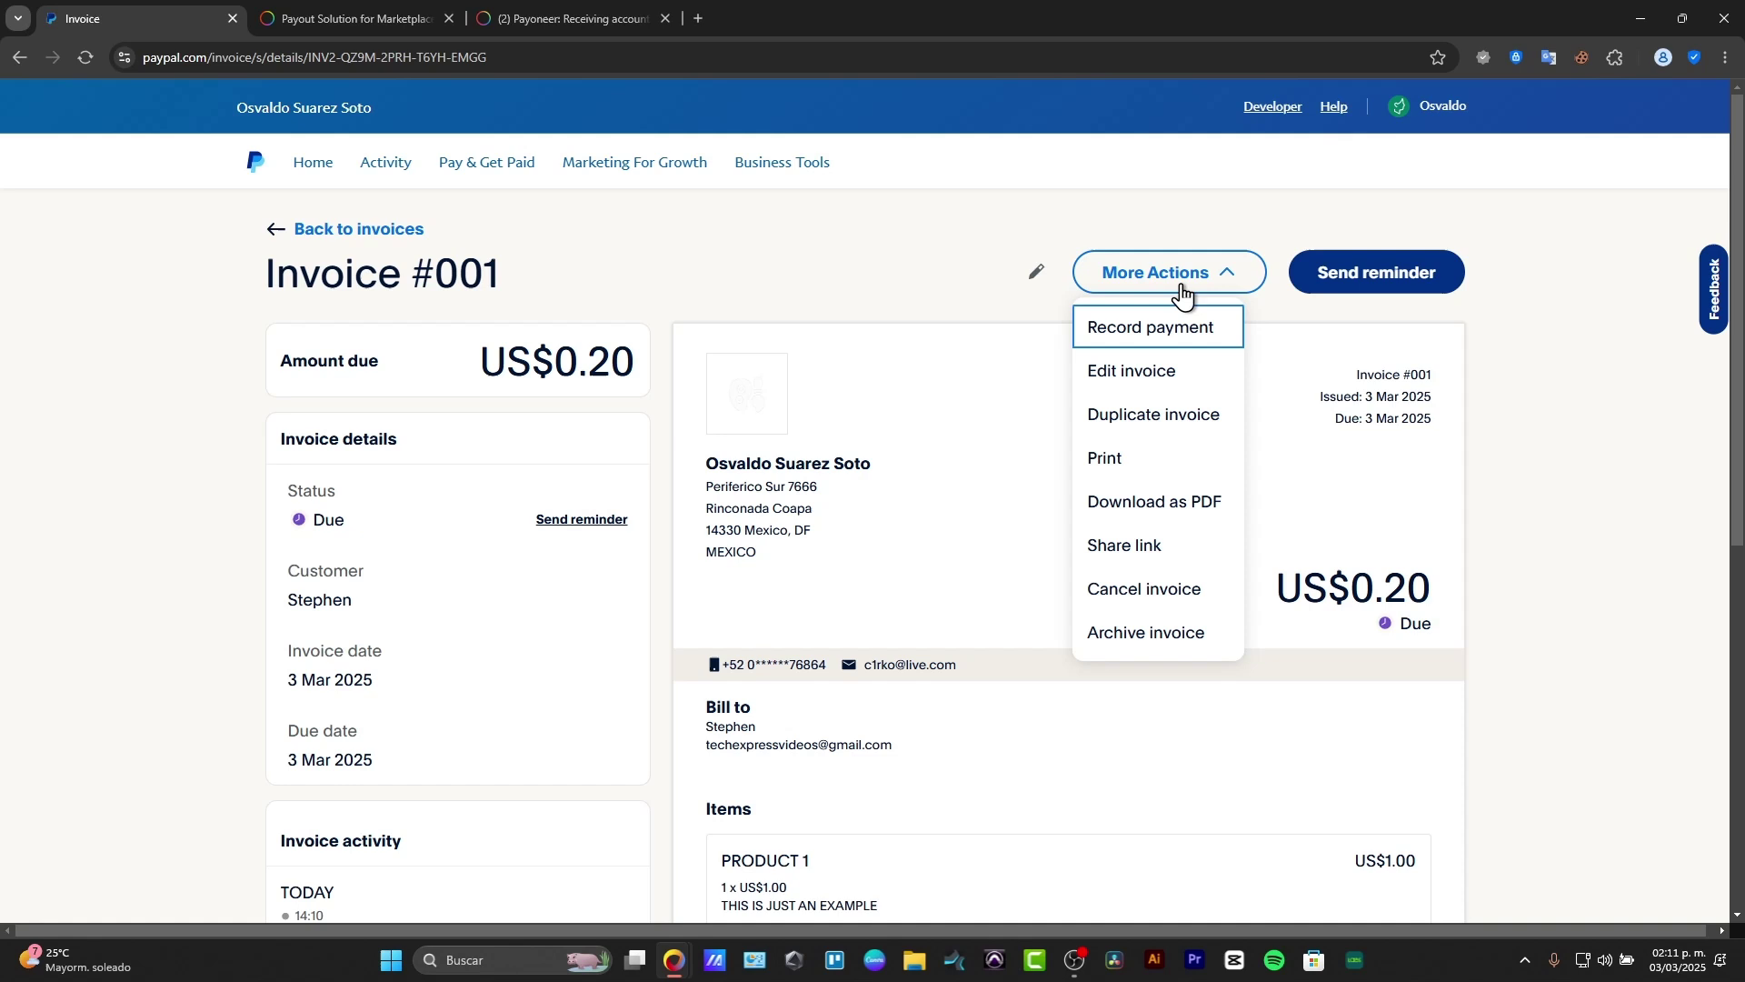
pyautogui.click(1214, 506)
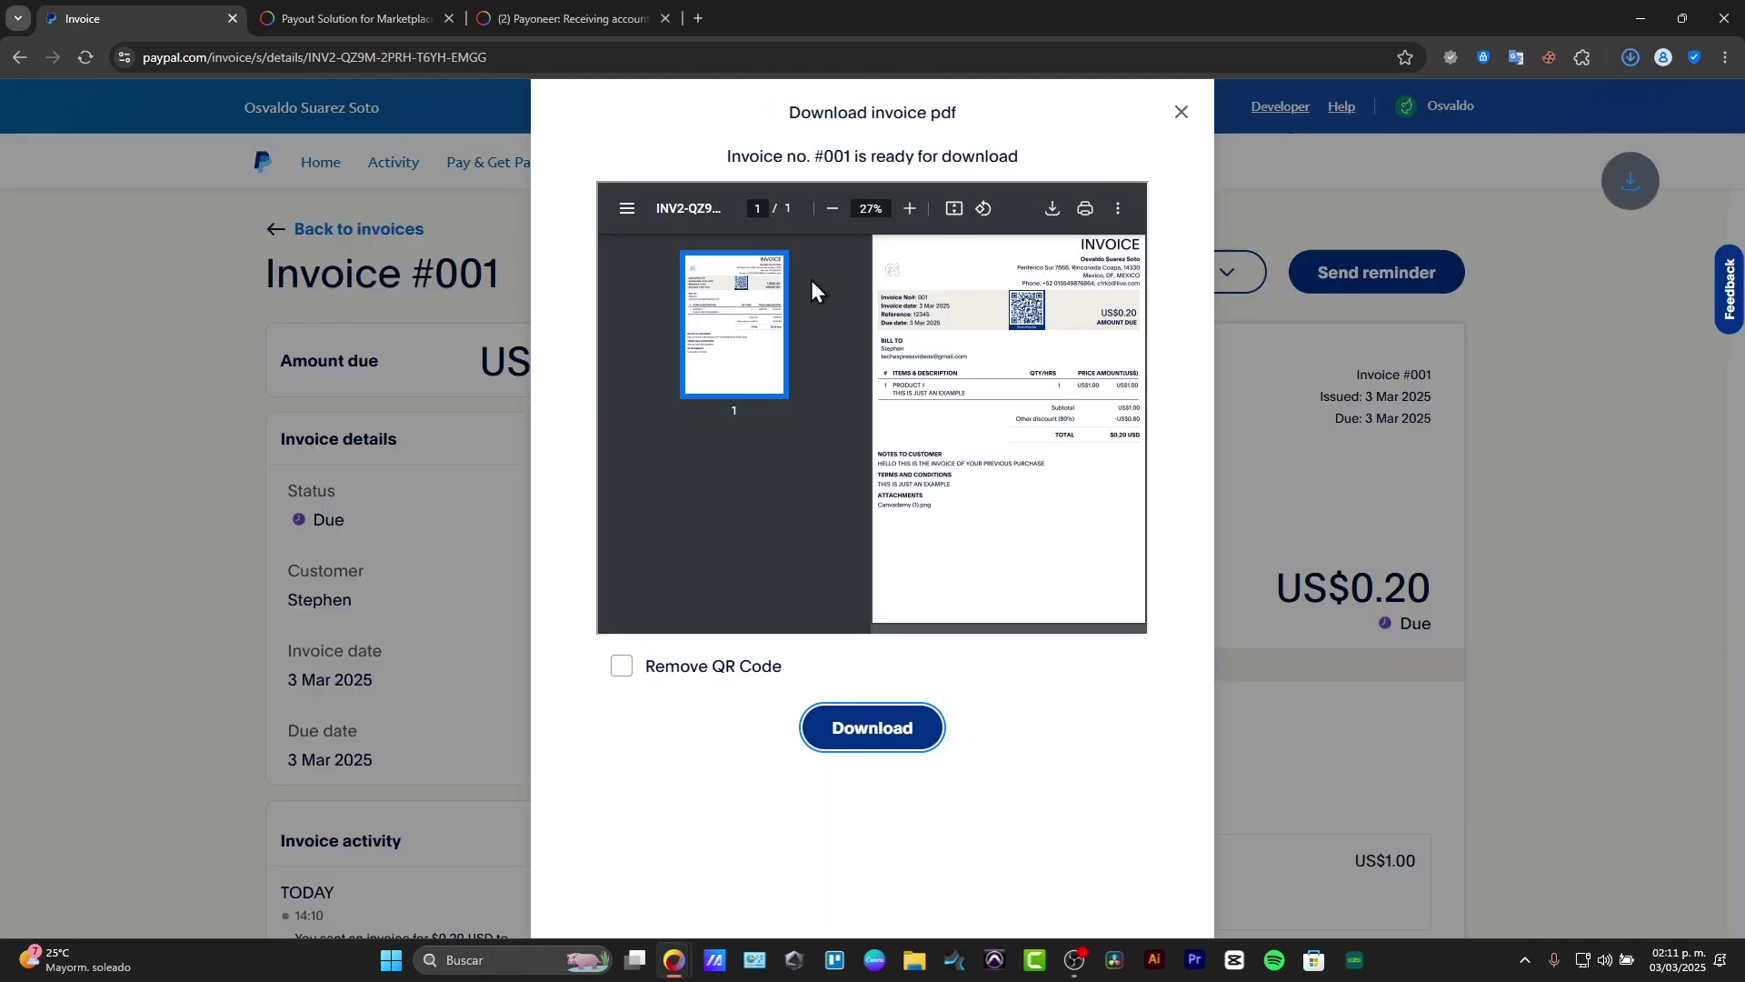
pyautogui.click(1481, 107)
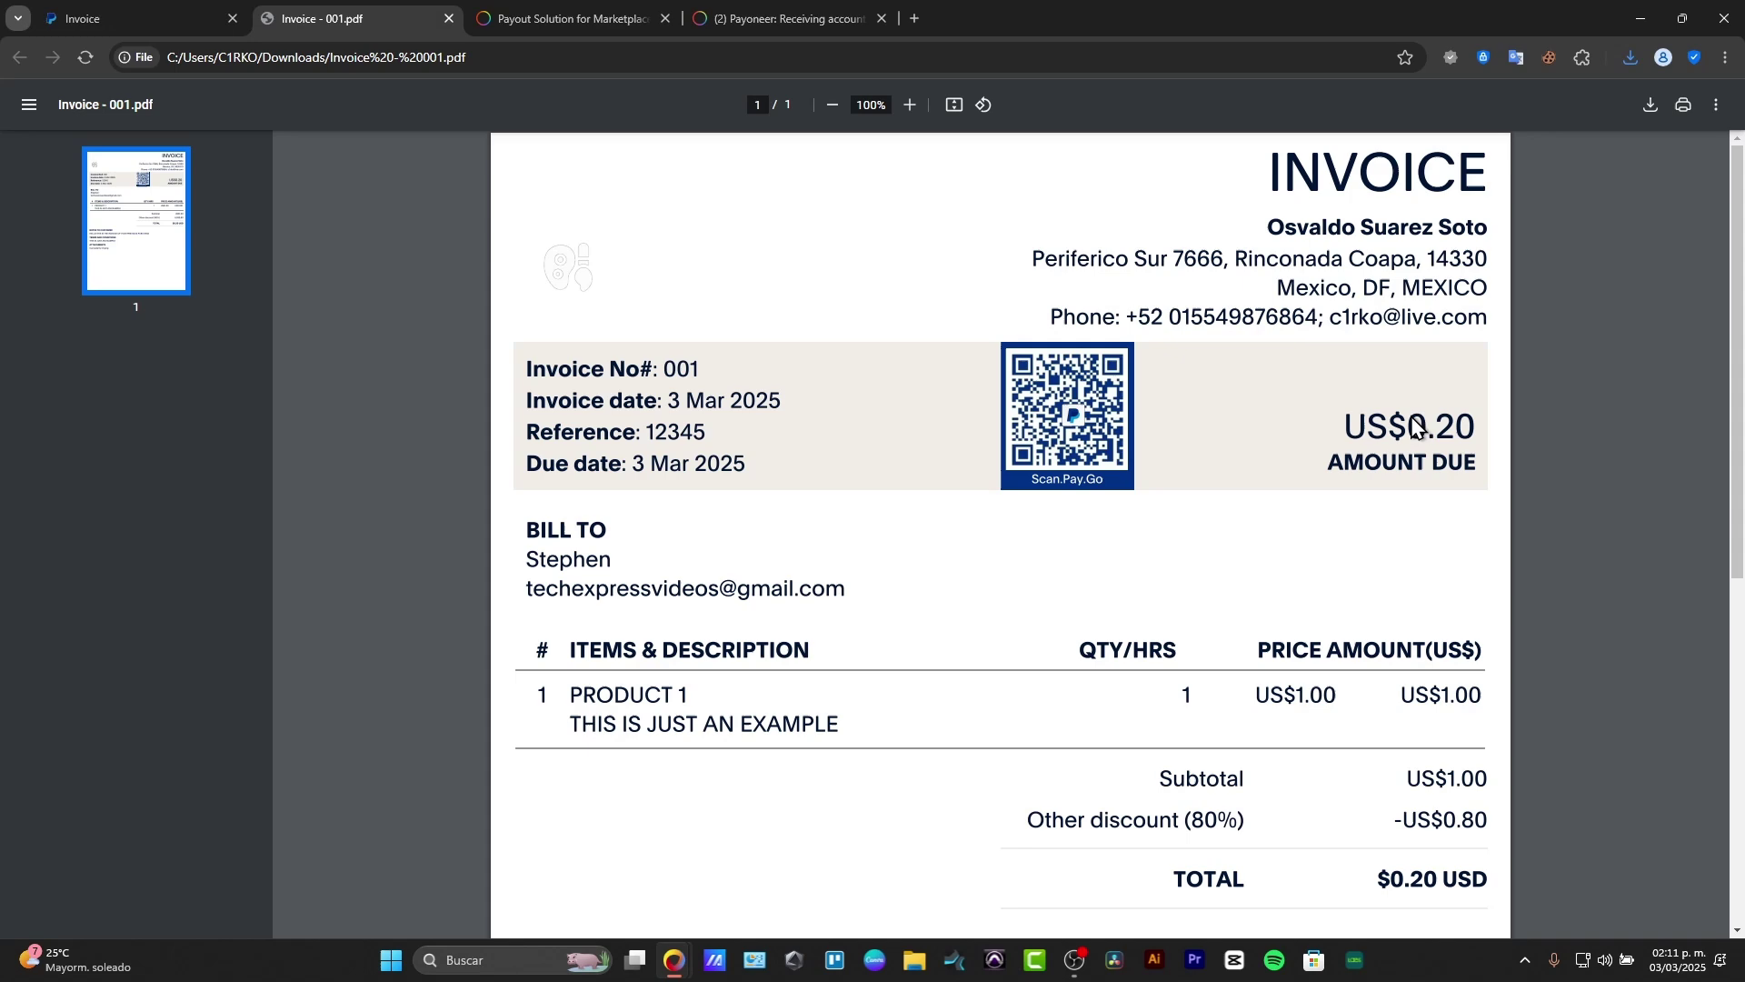
pyautogui.scroll(-7, 1411, 431)
pyautogui.scroll(7, 1411, 431)
pyautogui.click(150, 15)
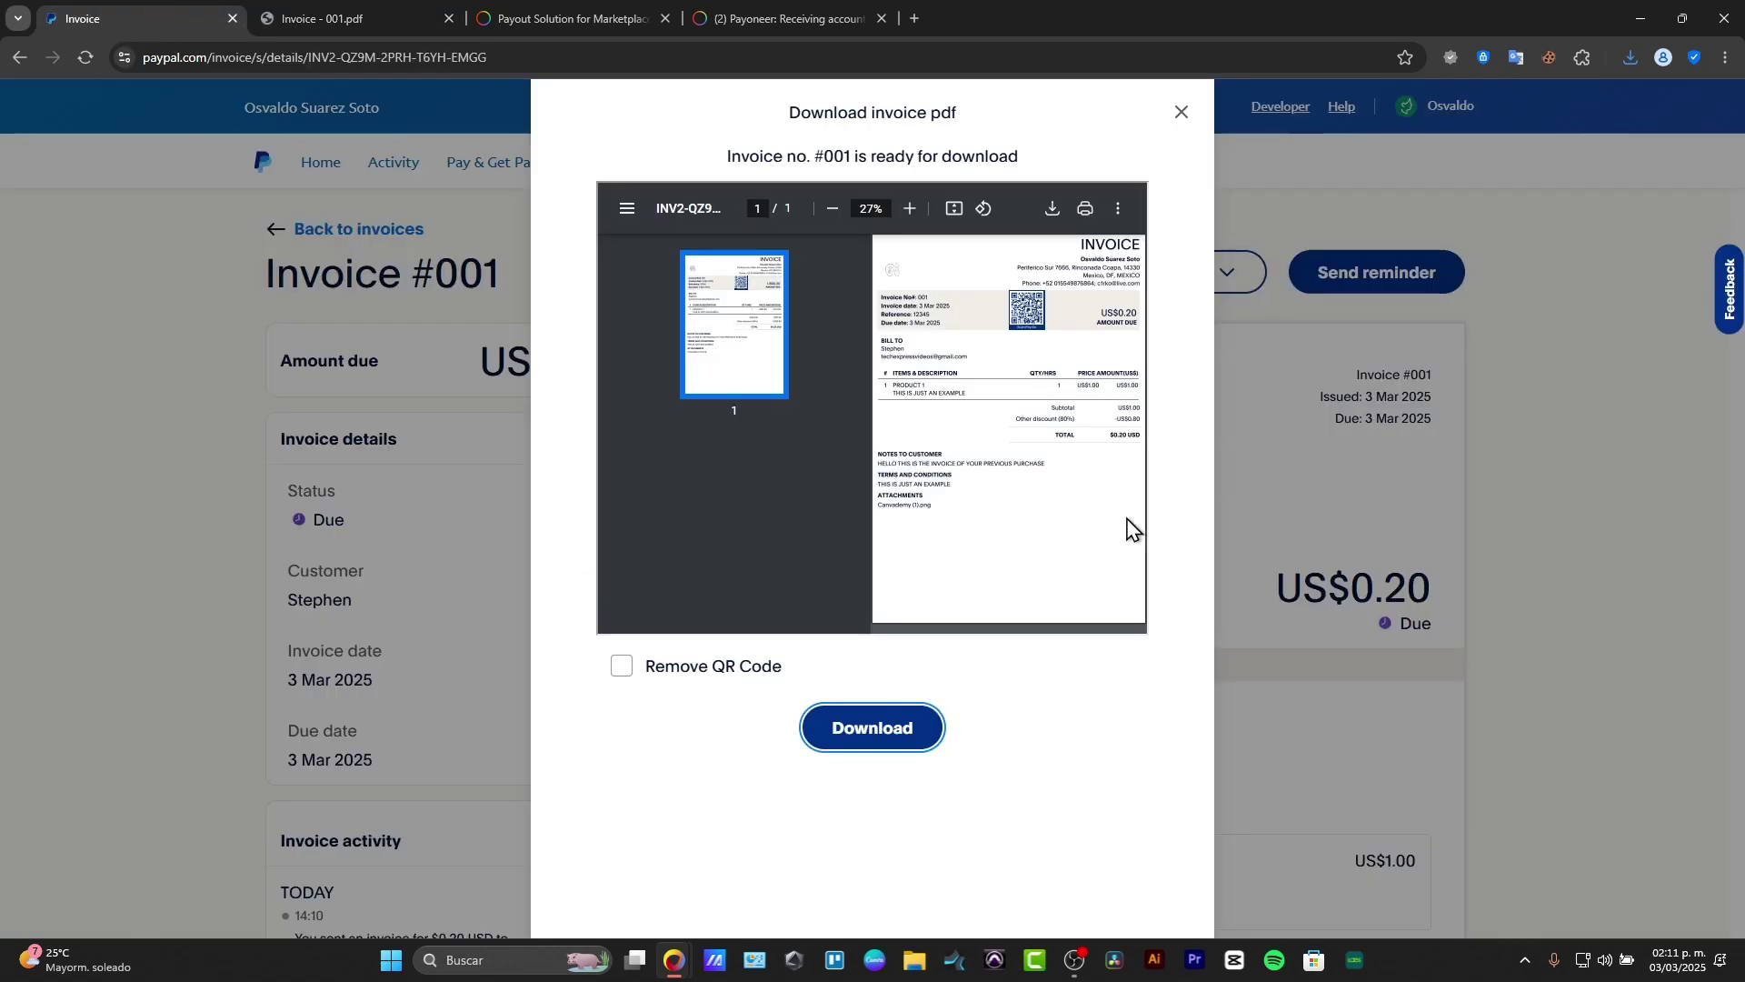
# Step: Close the download dialog and return to the Invoicing list, where invoice 001 shows $0.20 USD, Due
pyautogui.click(1181, 112)
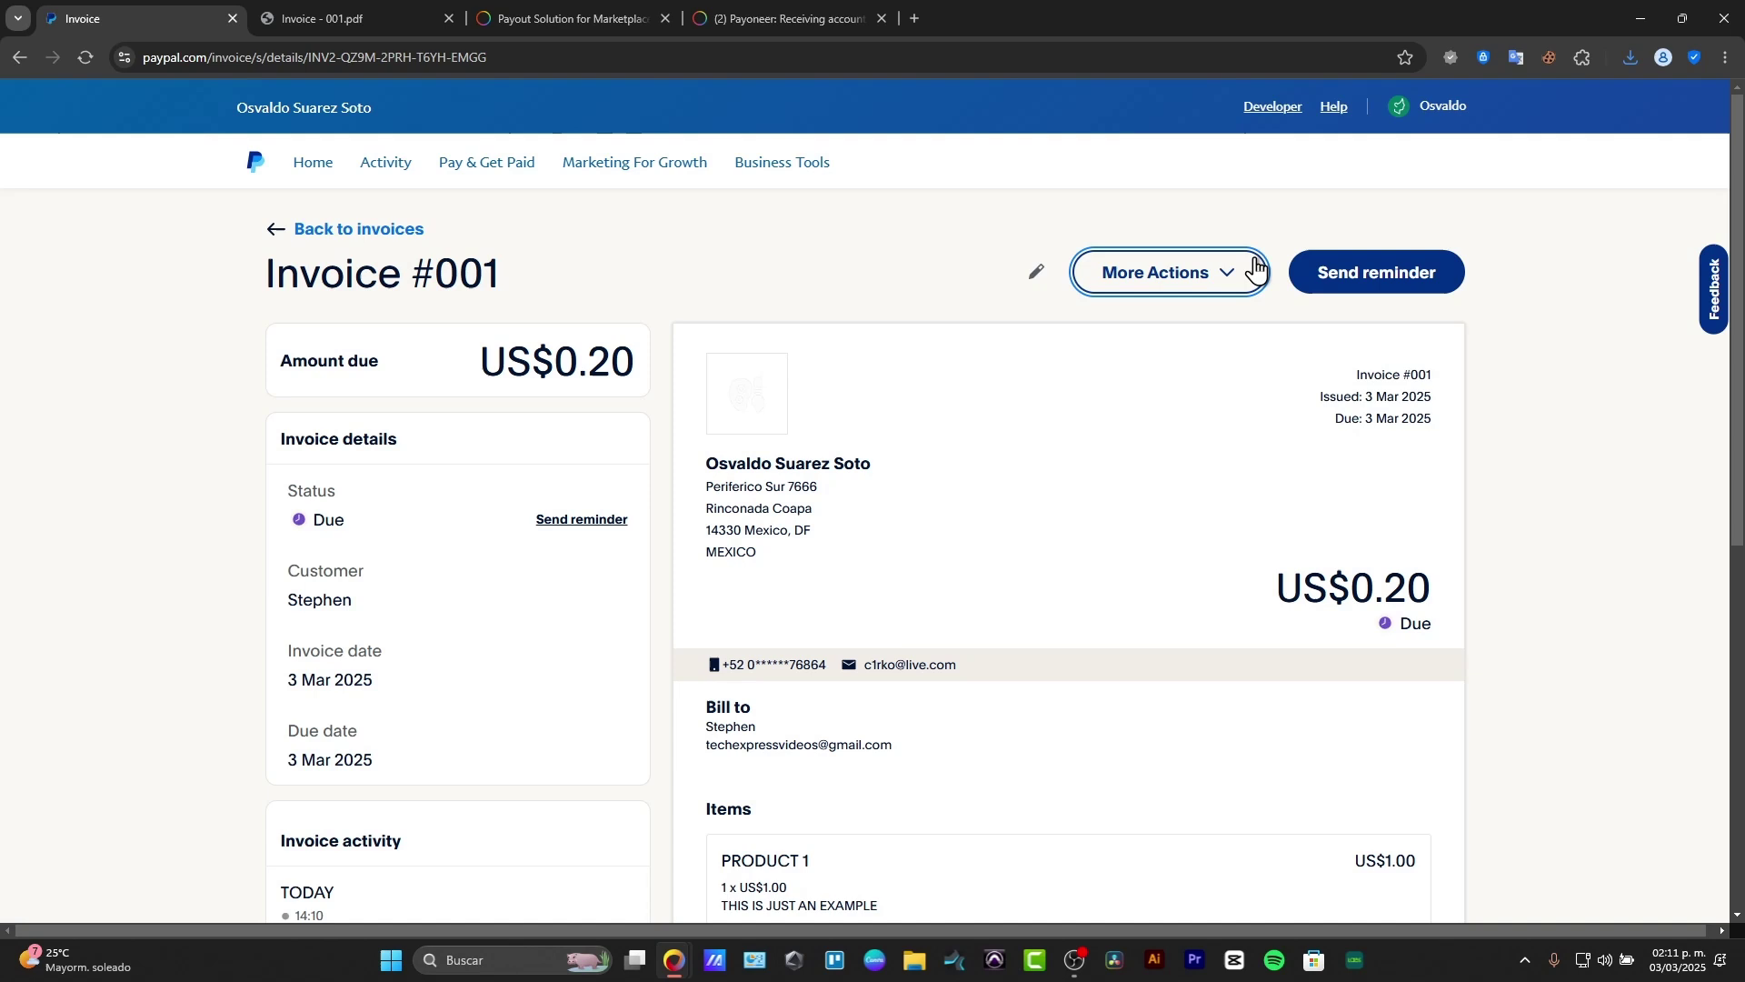
pyautogui.click(1239, 272)
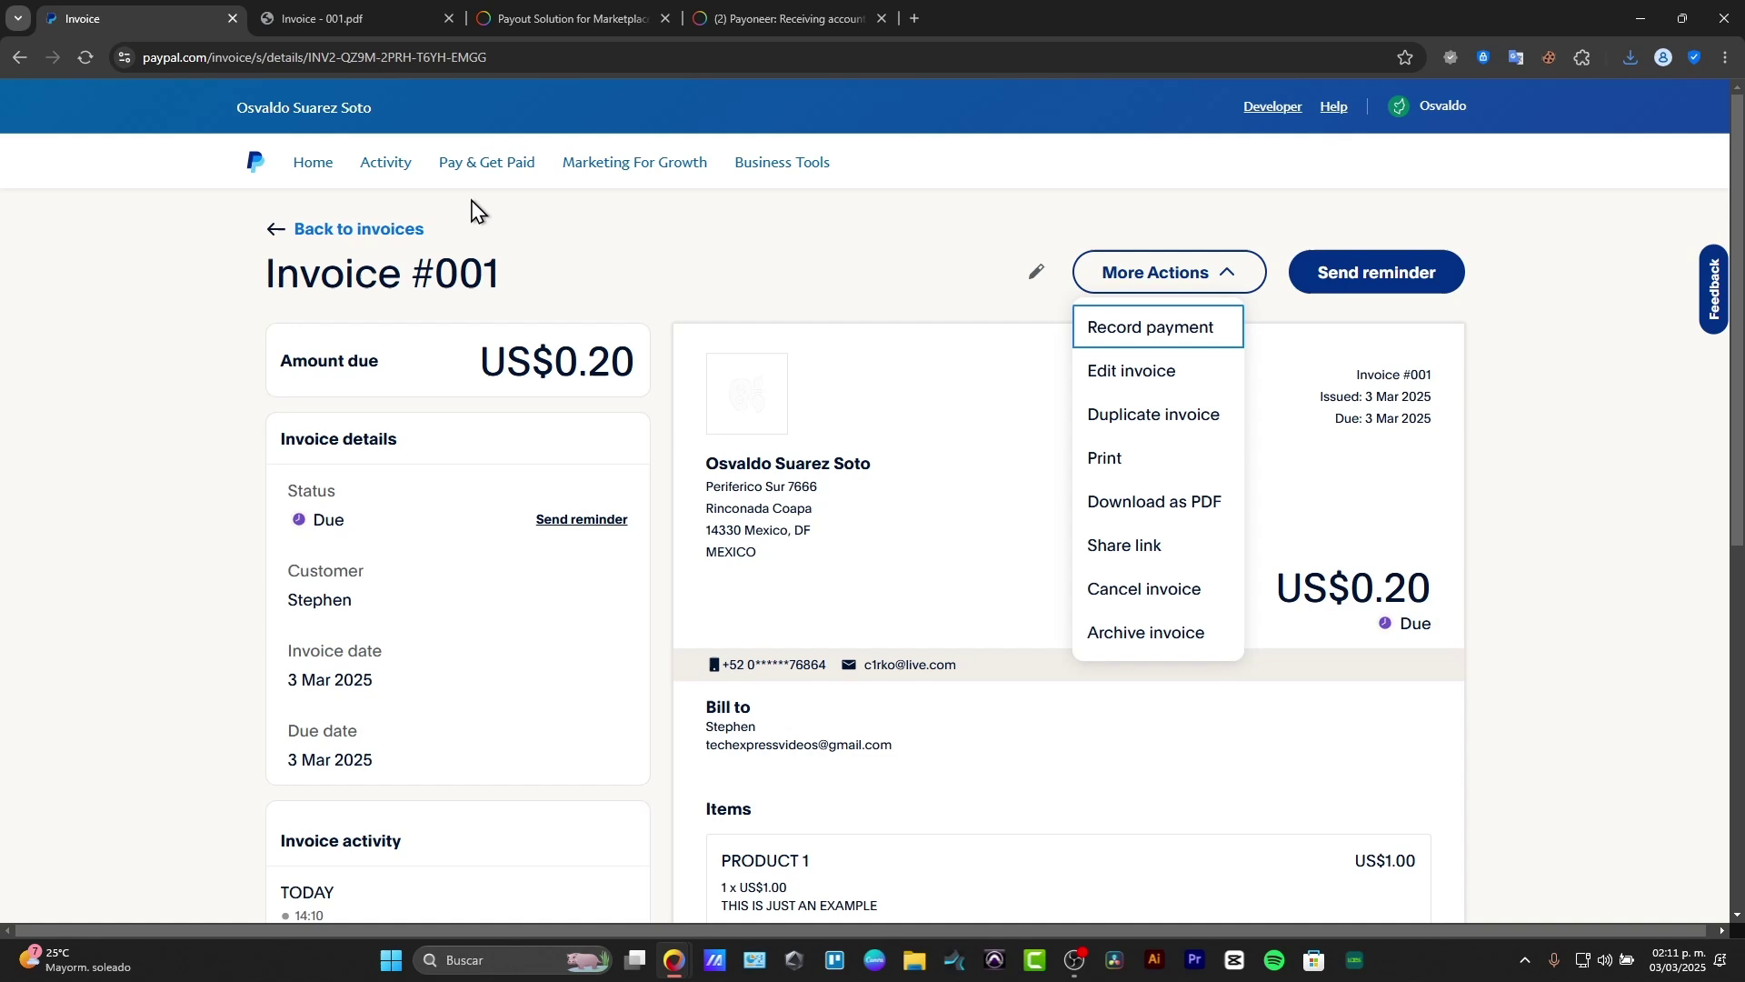
pyautogui.click(423, 228)
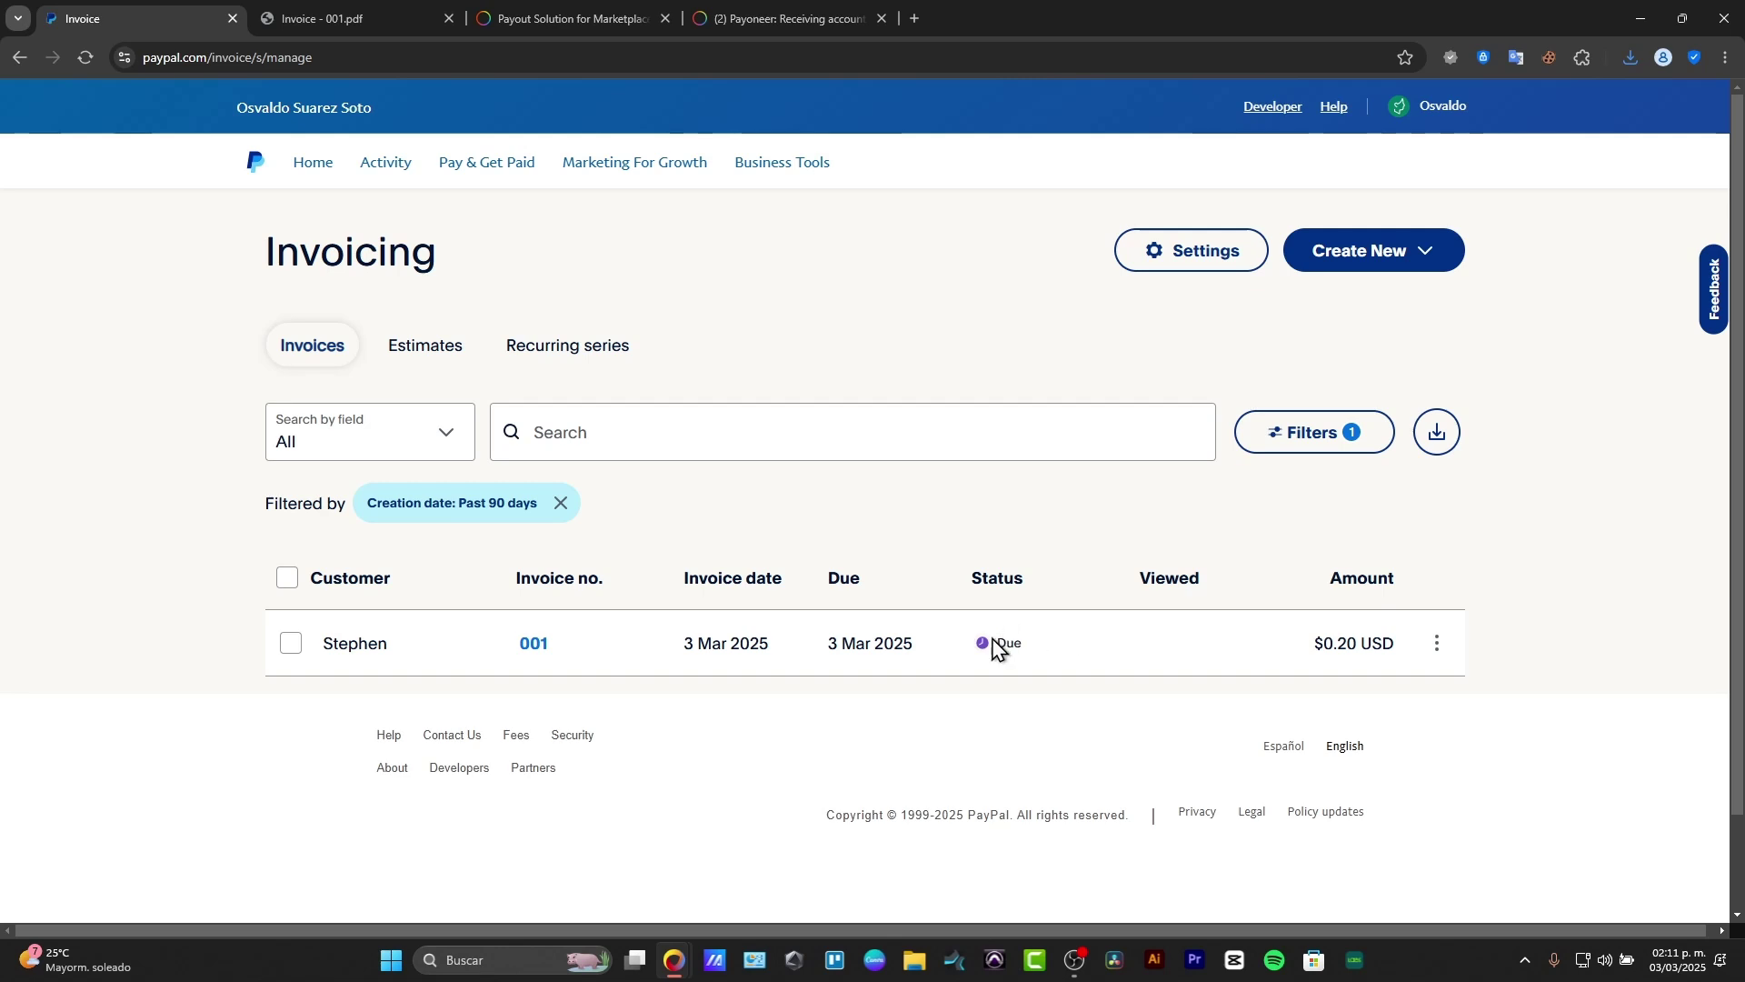
pyautogui.moveTo(987, 647); pyautogui.dragTo(1032, 651)
pyautogui.click(1437, 644)
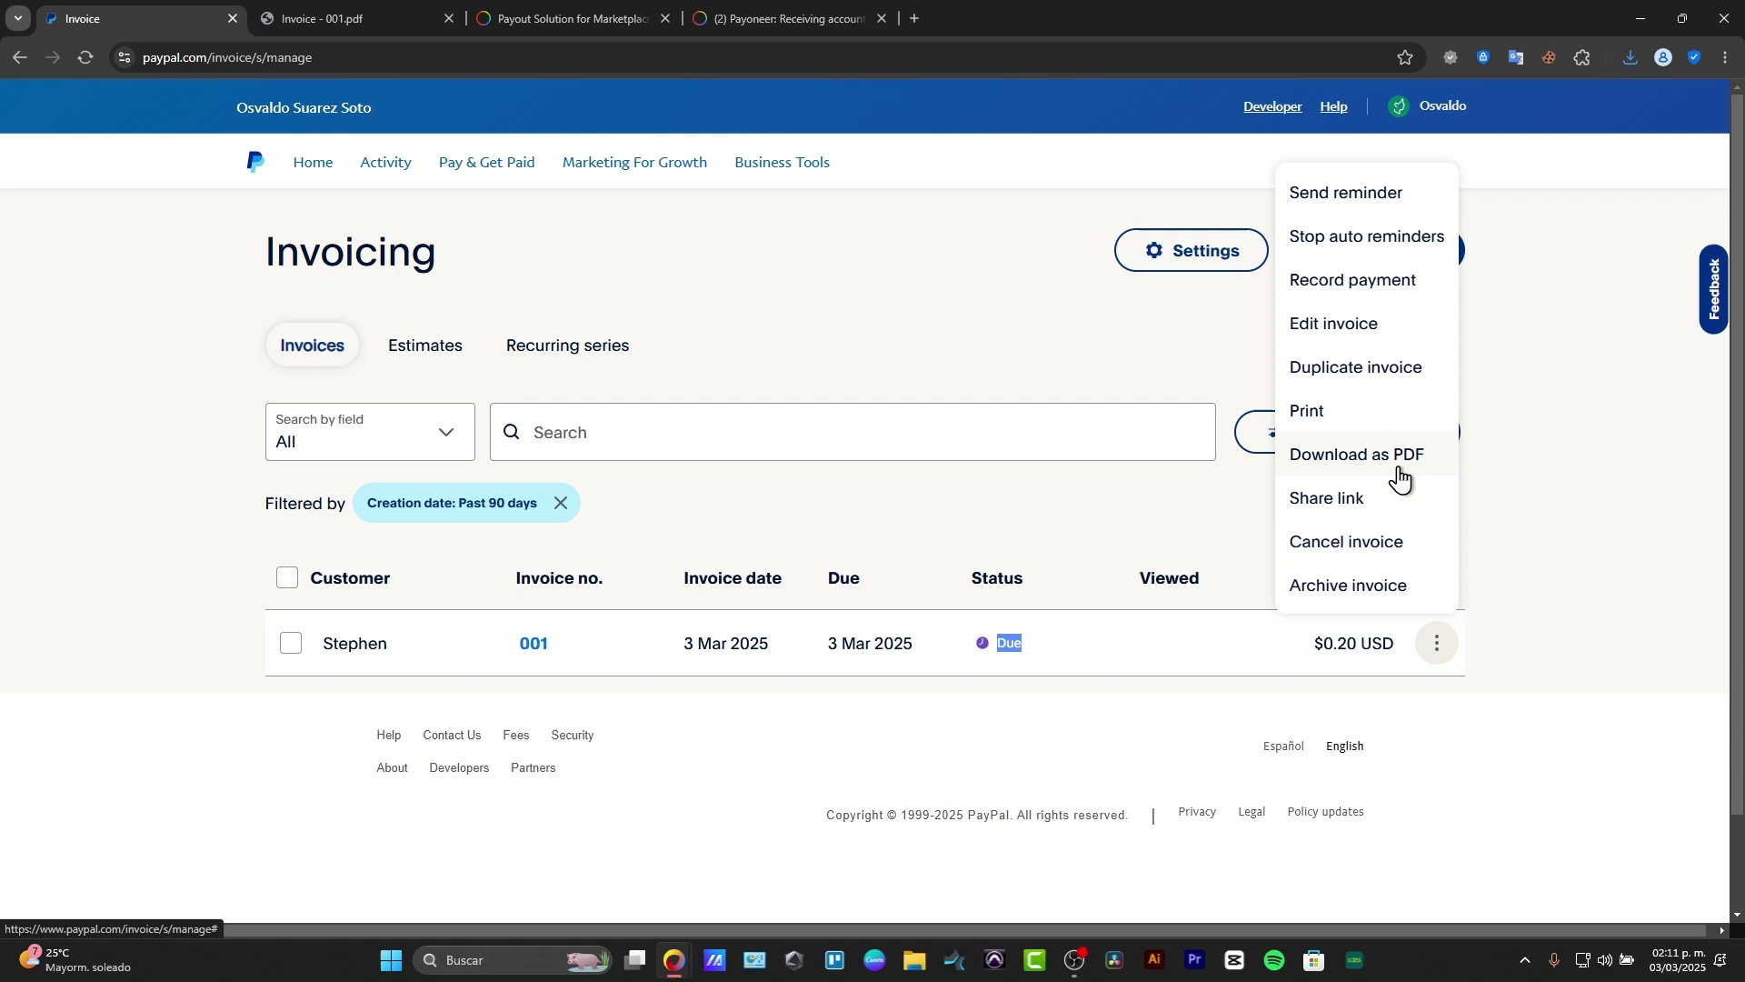
# Step: Start a new recurring invoice series, scheduled monthly from 03/03/2025 in MXN
pyautogui.click(1424, 263)
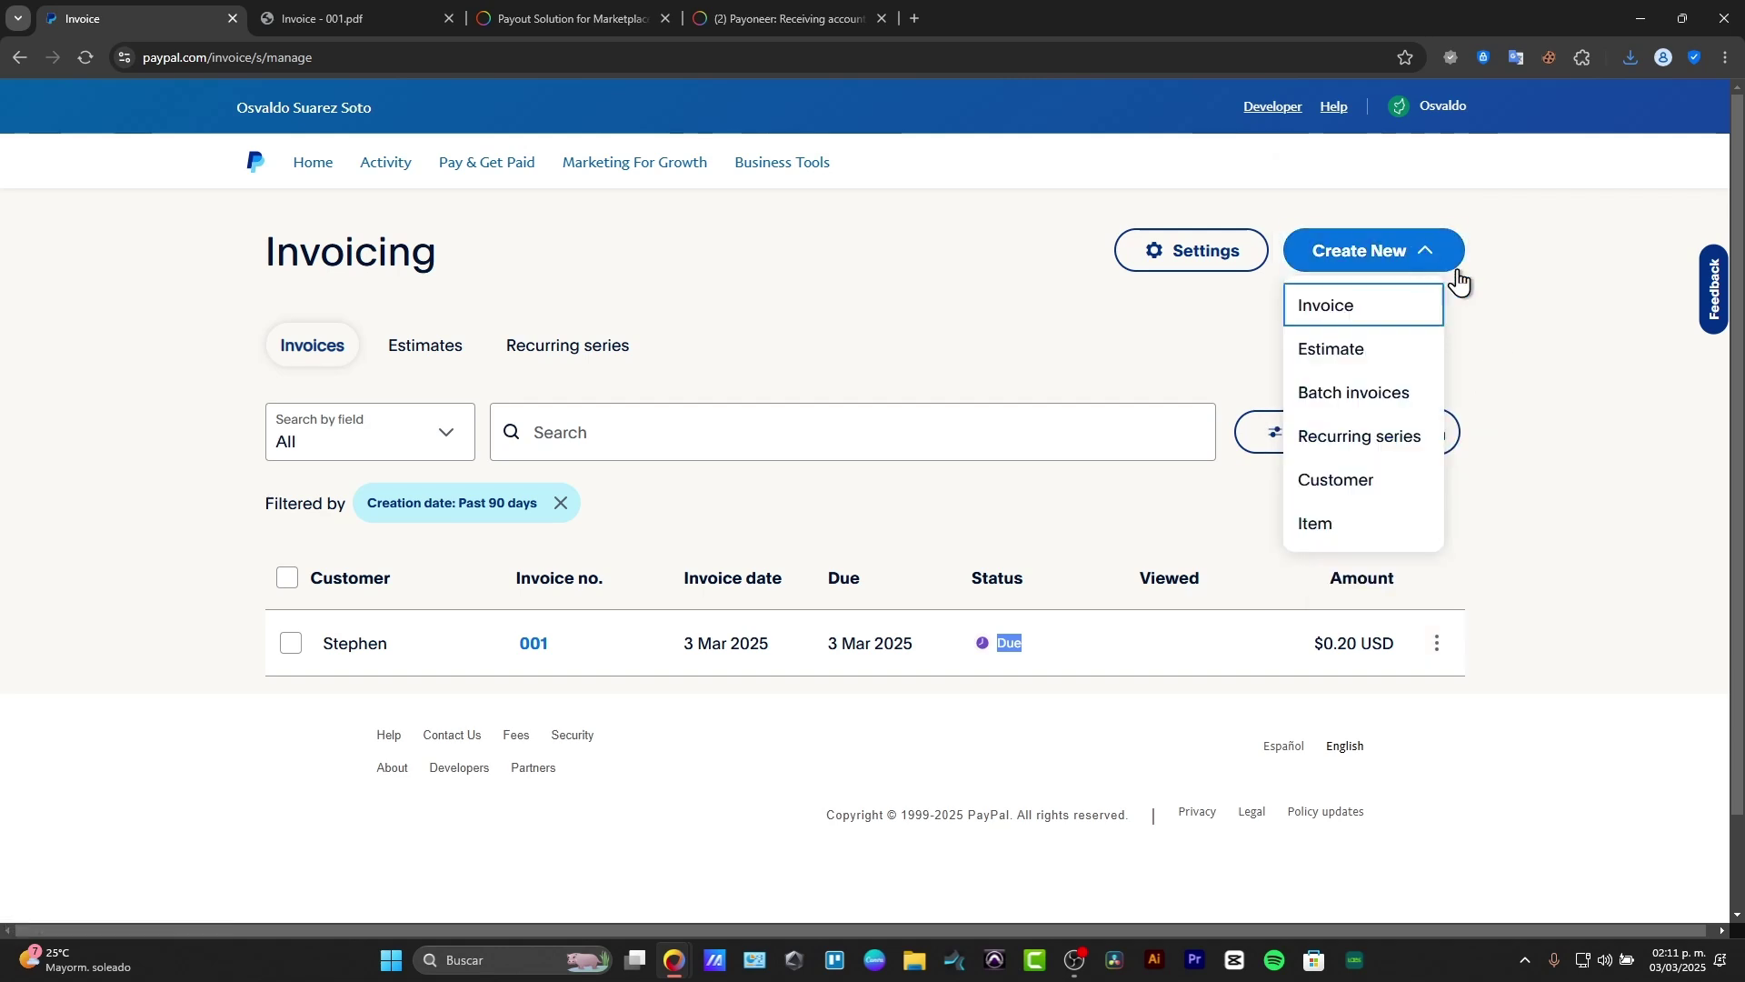
pyautogui.click(1384, 440)
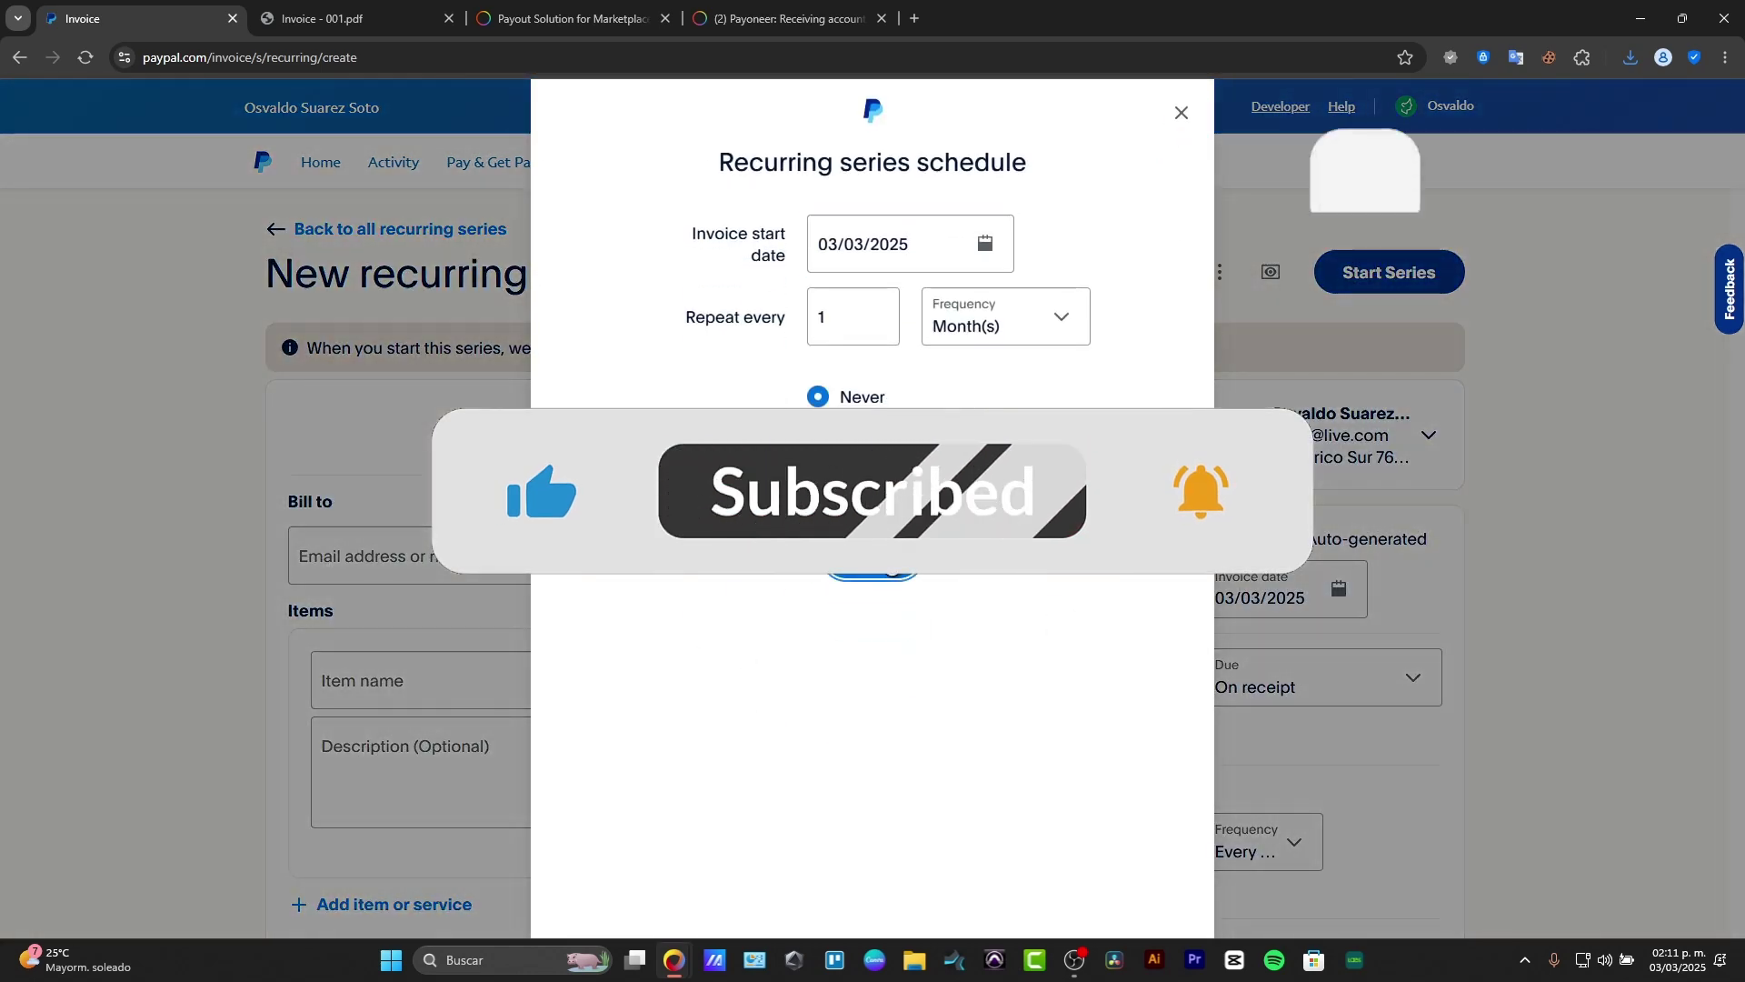
pyautogui.click(863, 566)
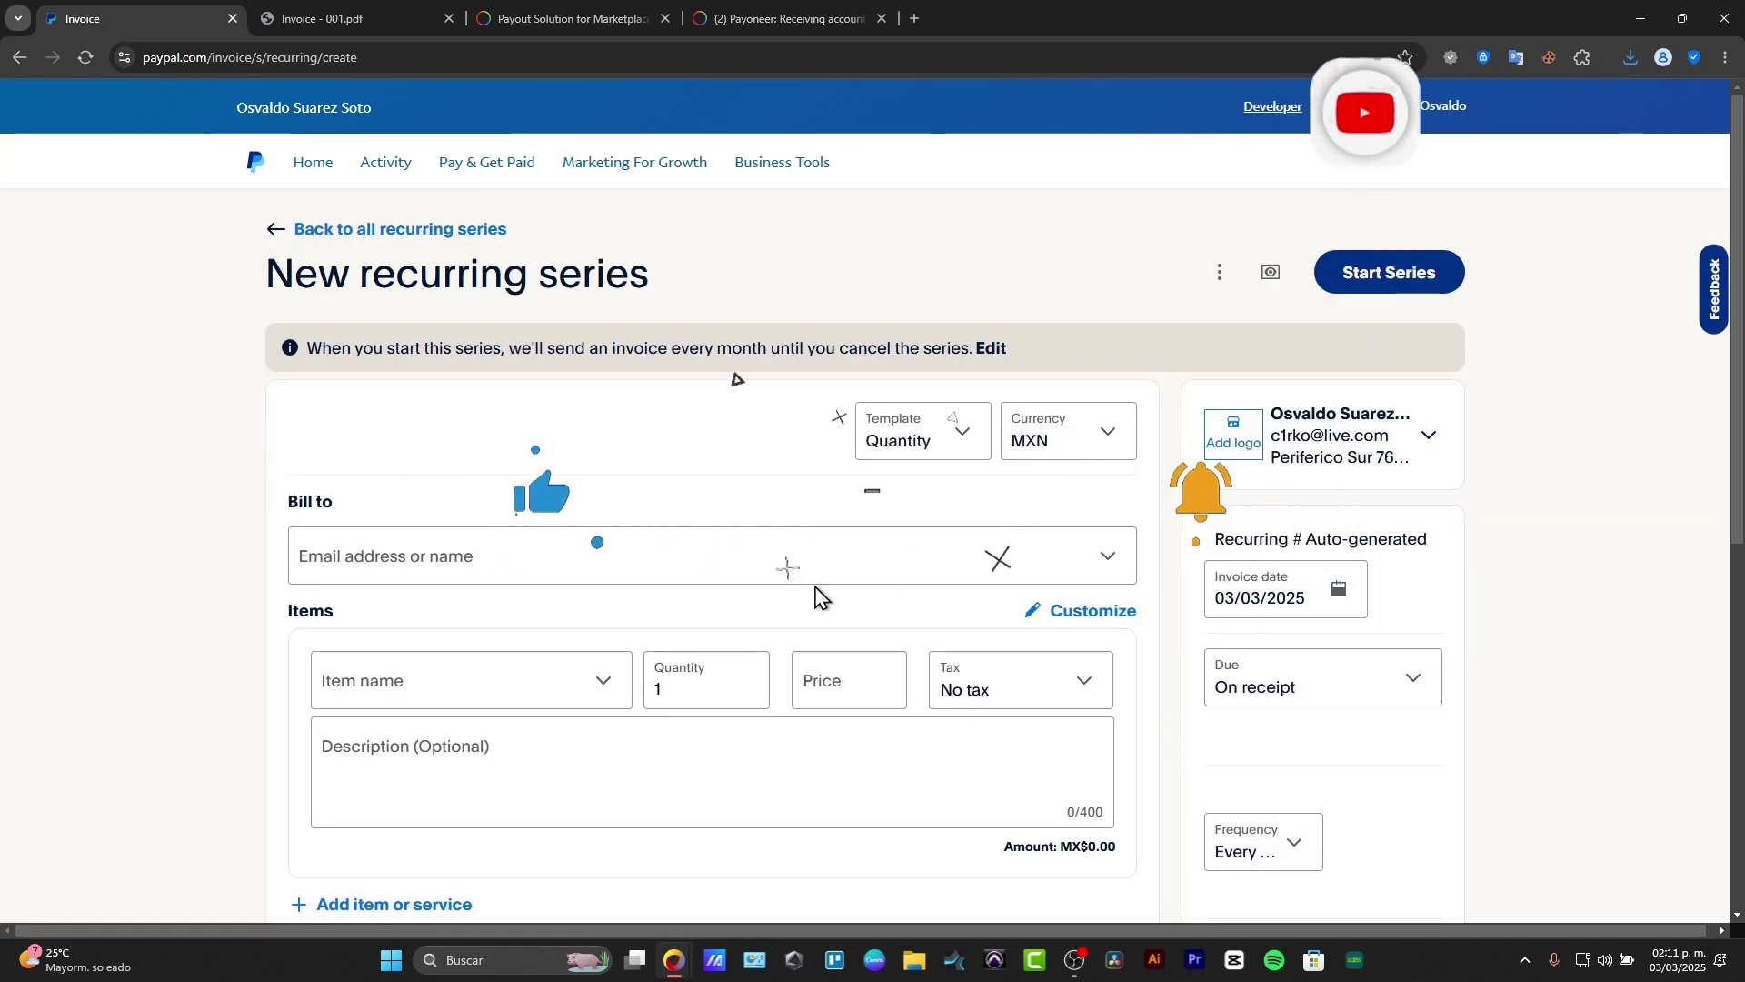
pyautogui.scroll(-7, 821, 595)
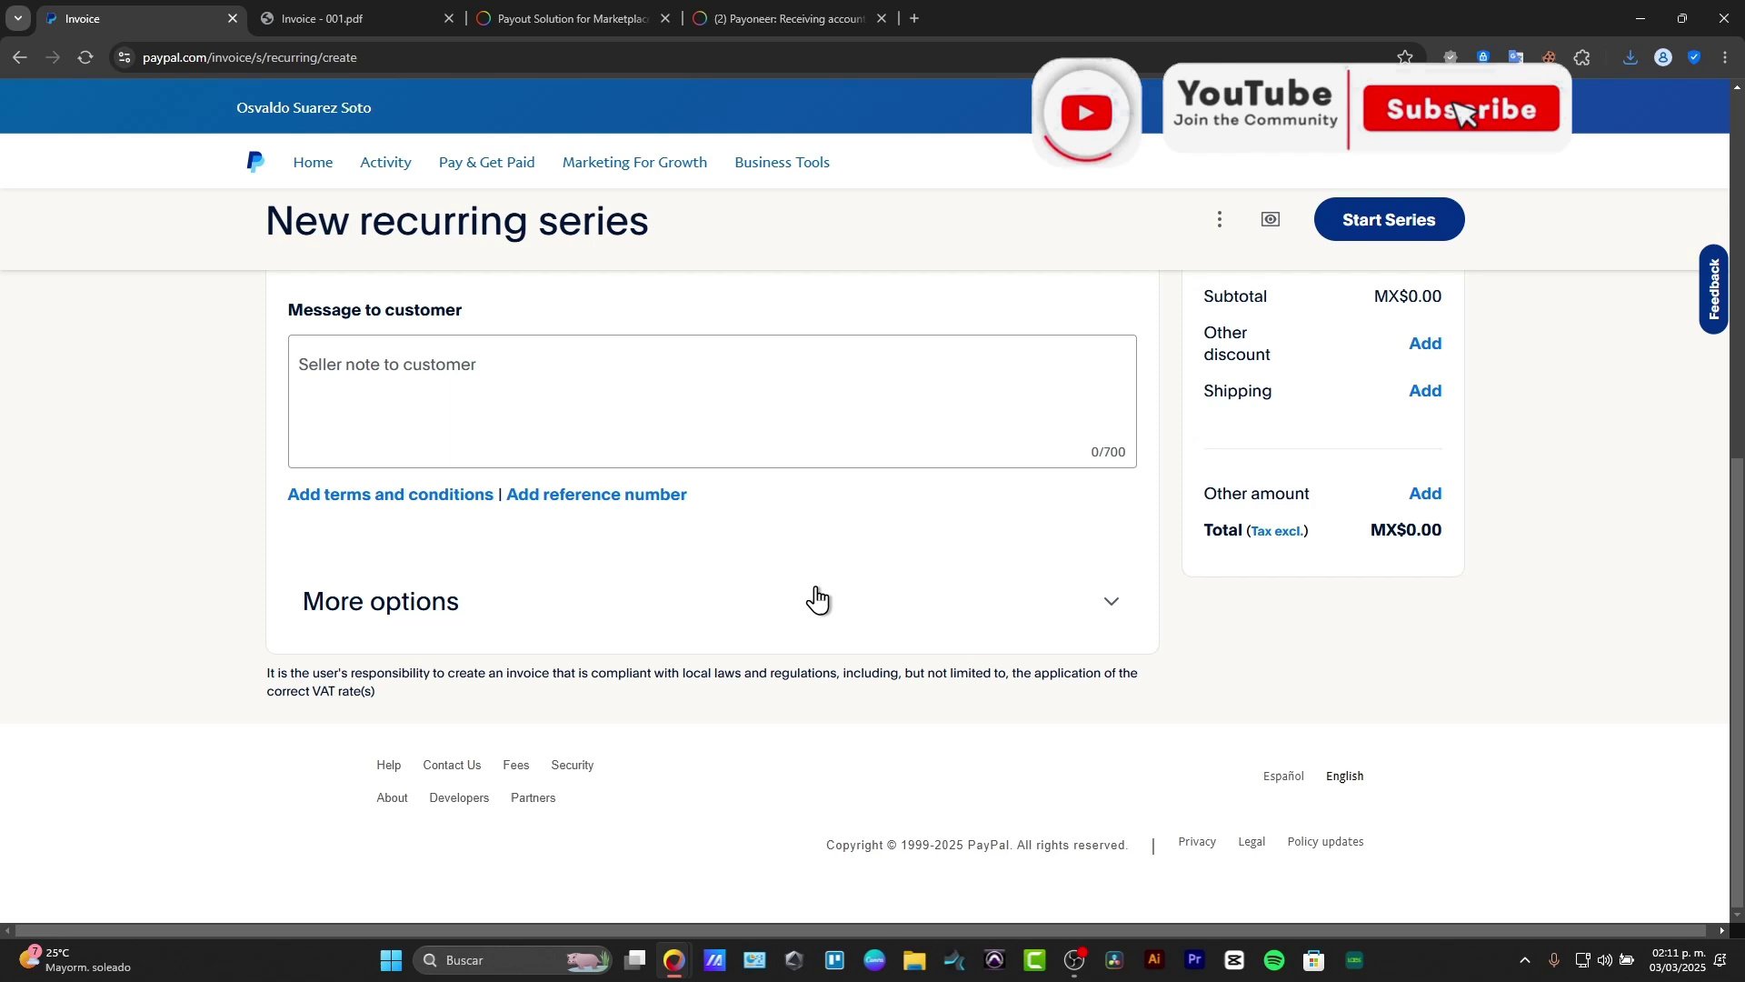